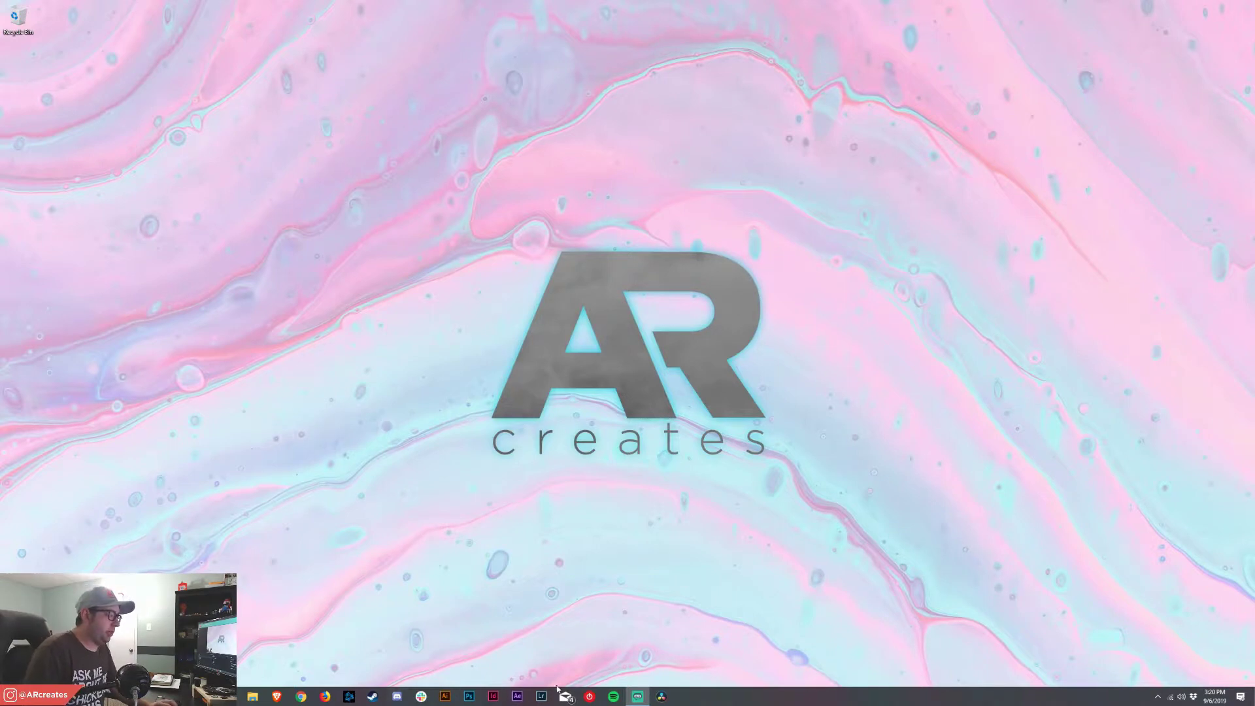
- Launch Photoshop and create a blank 1080 × 1350 px portrait document from the preset
{"action": "left_click", "coordinate": [470, 697]}
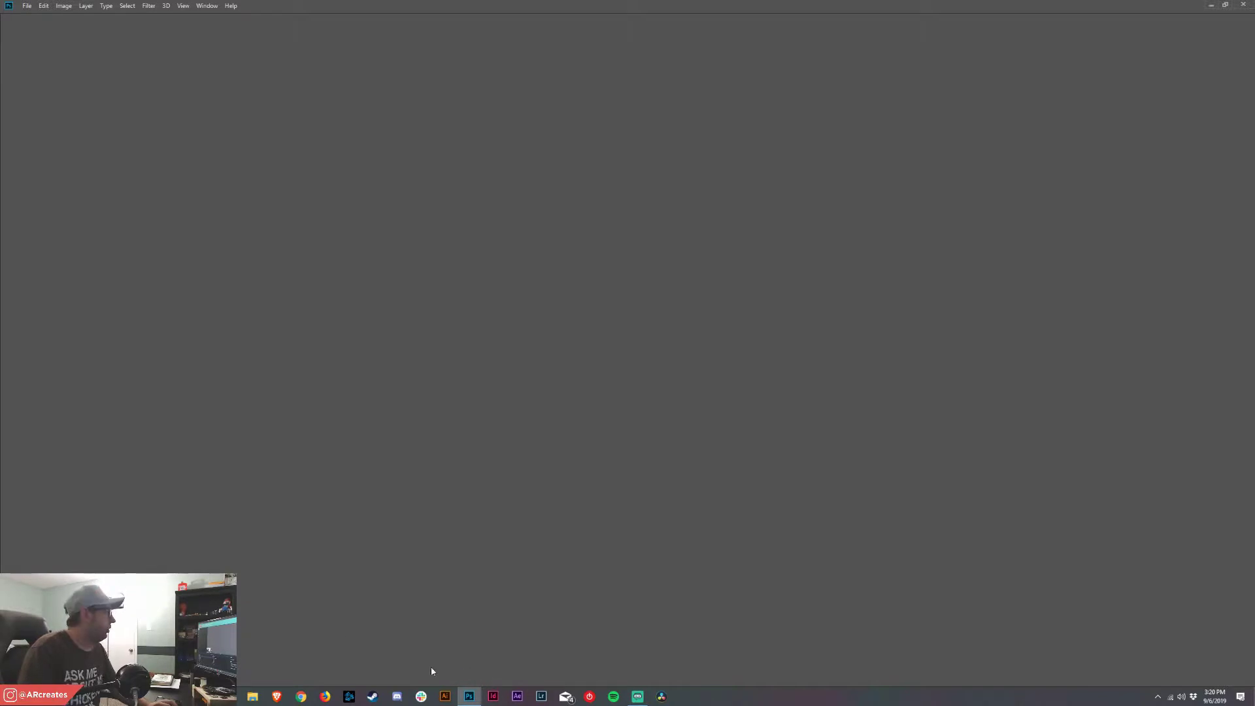
{"action": "left_click", "coordinate": [27, 5]}
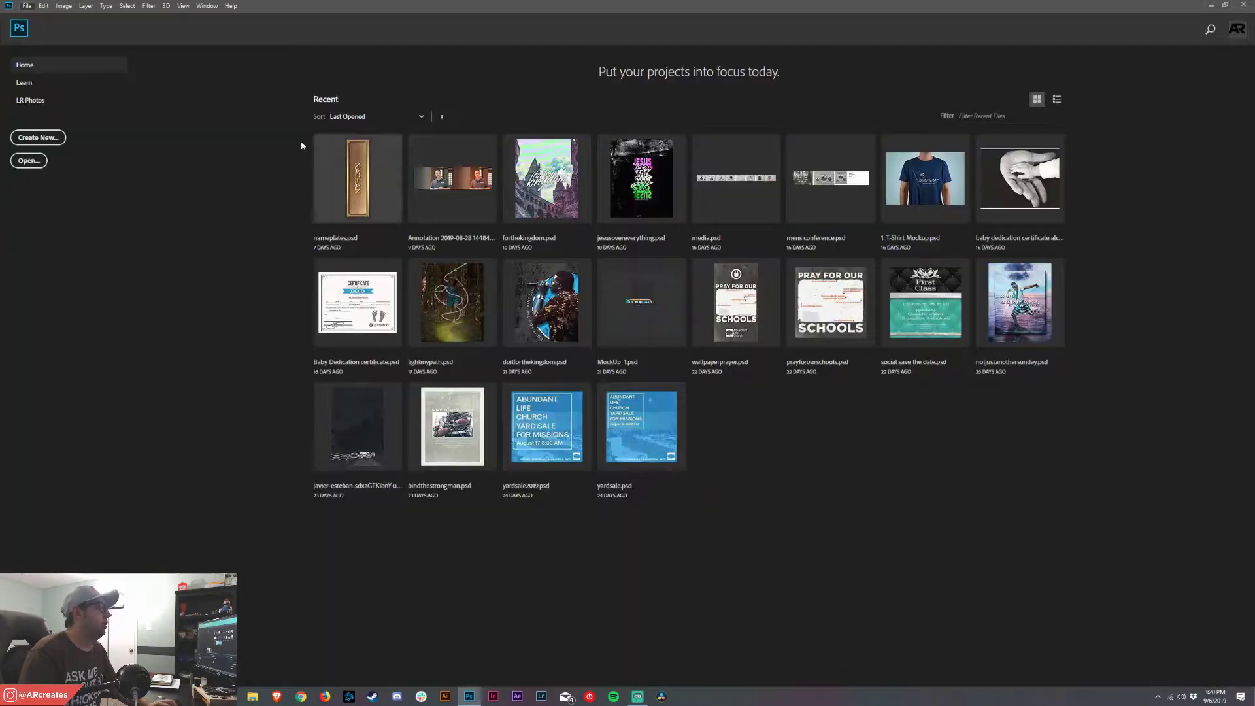
{"action": "left_click", "coordinate": [37, 138]}
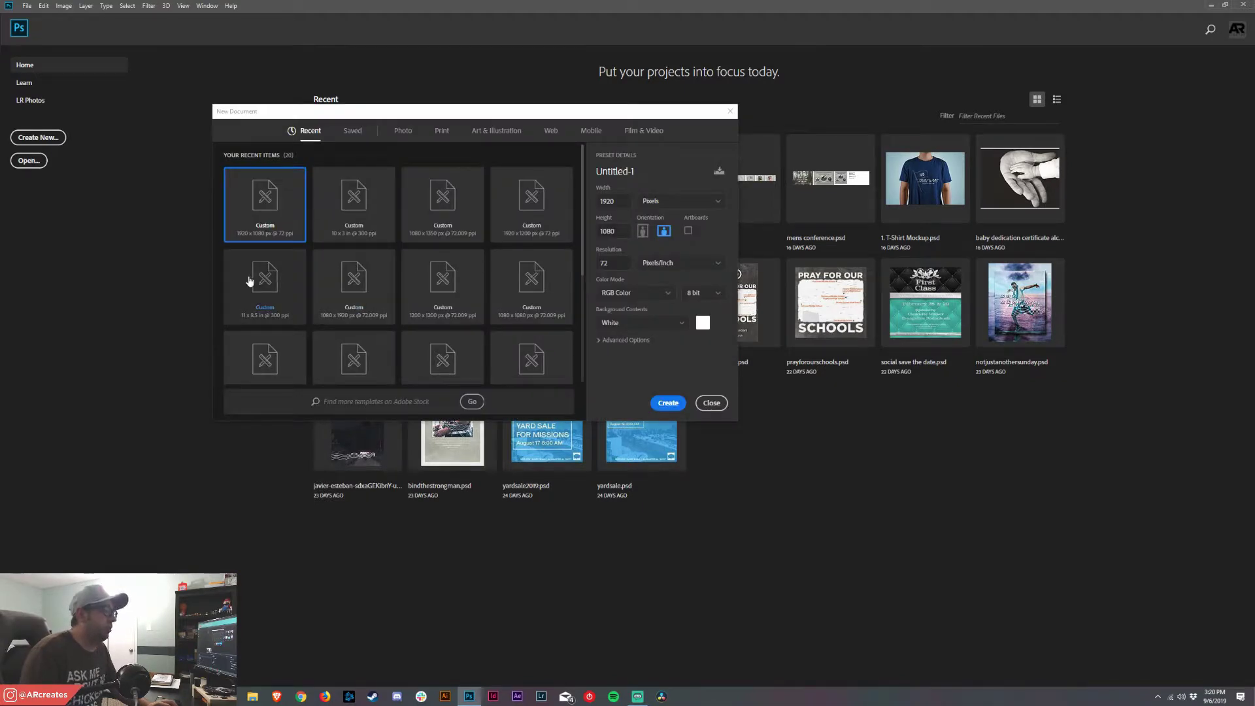
{"action": "left_click", "coordinate": [443, 211]}
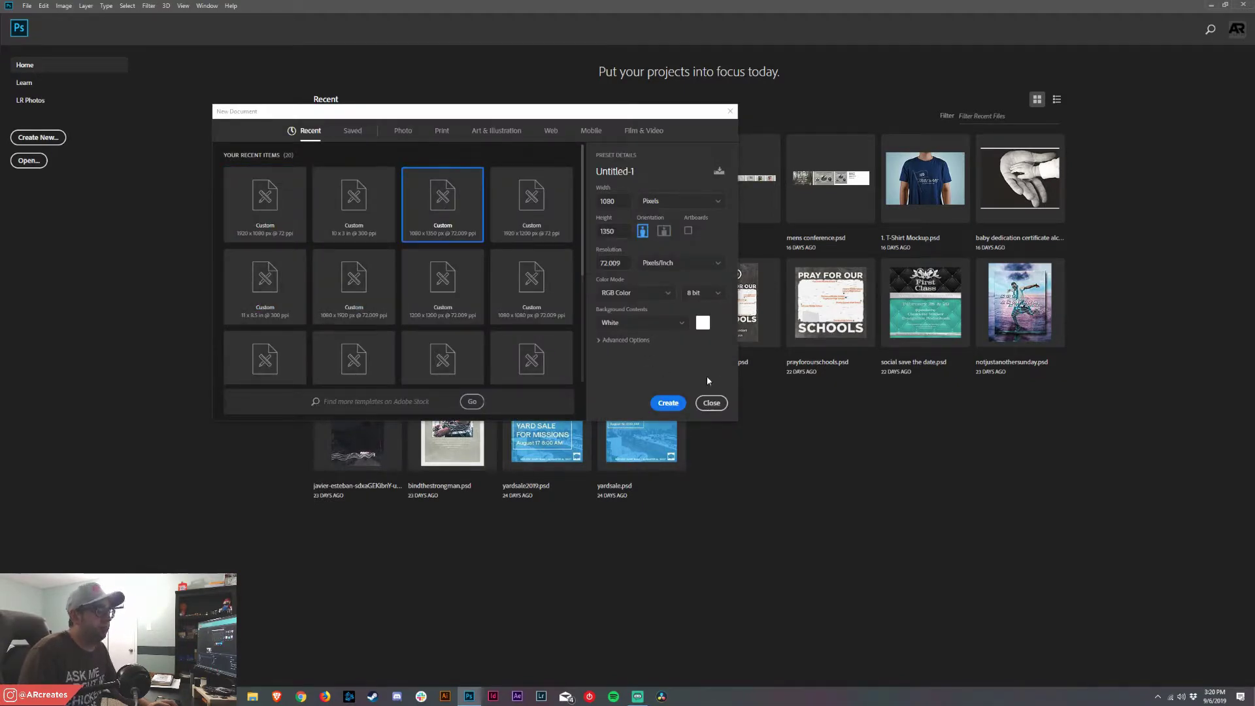
{"action": "left_click", "coordinate": [668, 404]}
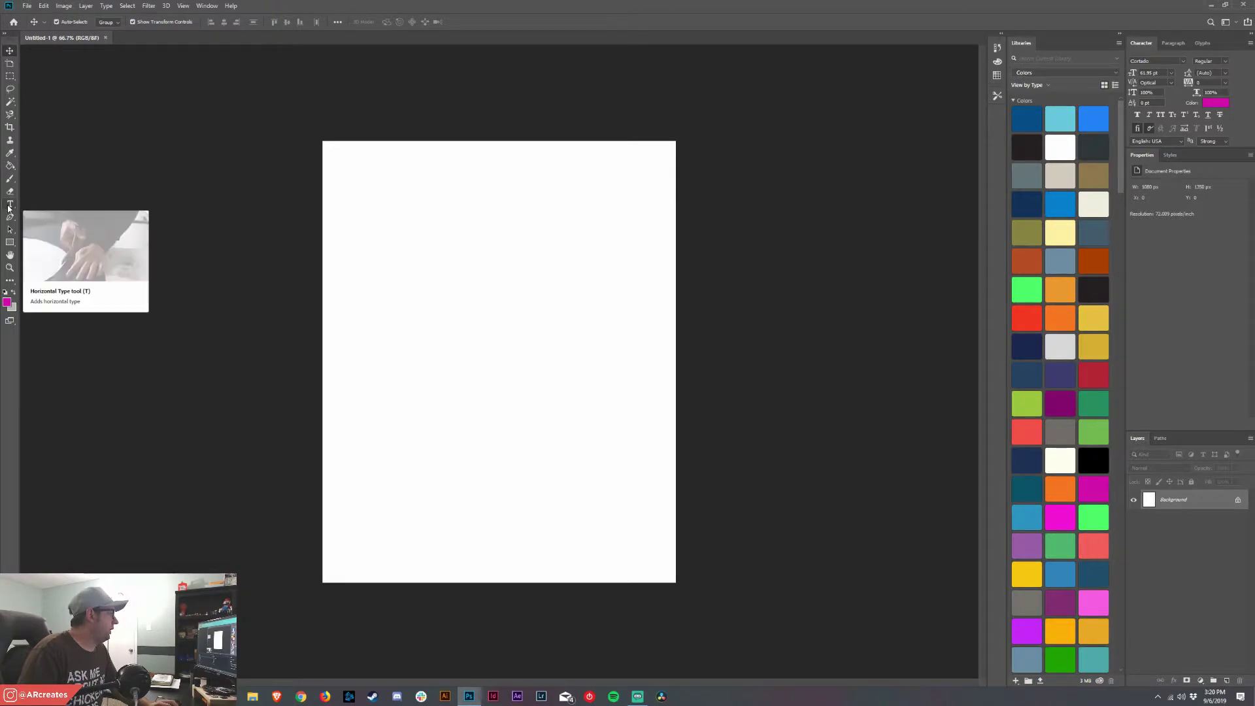
- Zoom the page to 100% and type LIQUID near the top
{"action": "key", "text": "z"}
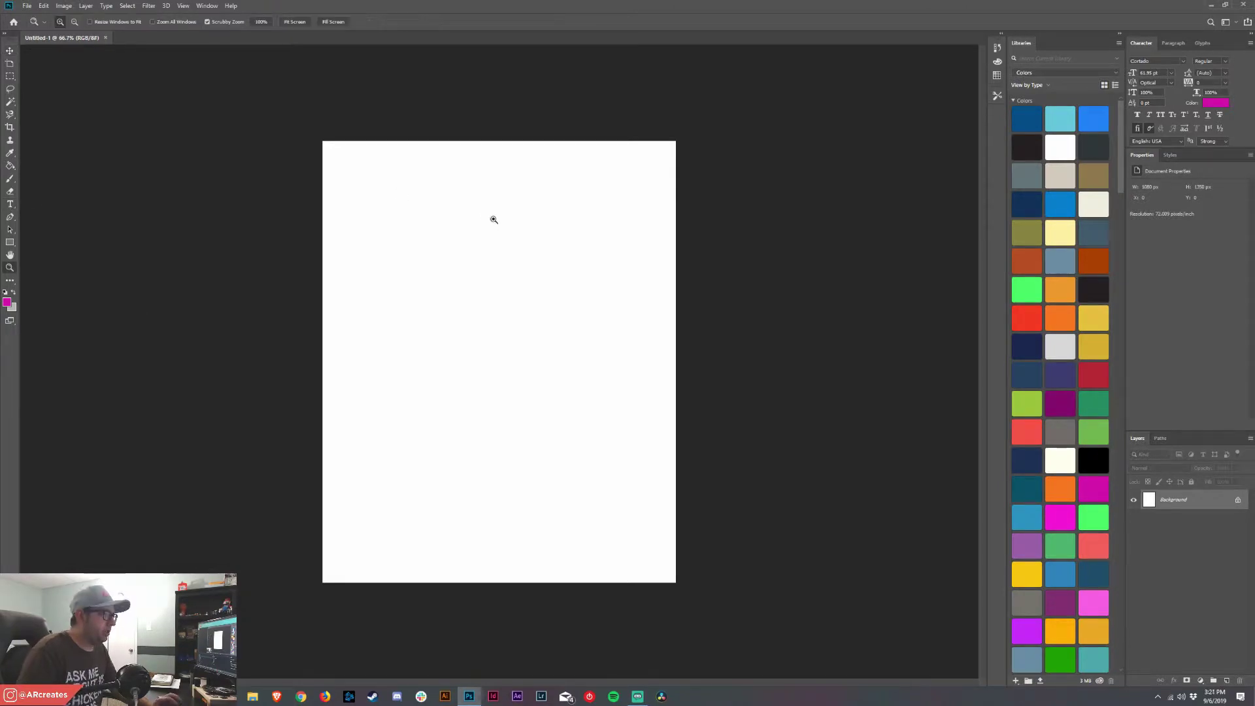
{"action": "left_click", "coordinate": [494, 219]}
{"action": "left_click_drag", "start_coordinate": [504, 248], "coordinate": [492, 212]}
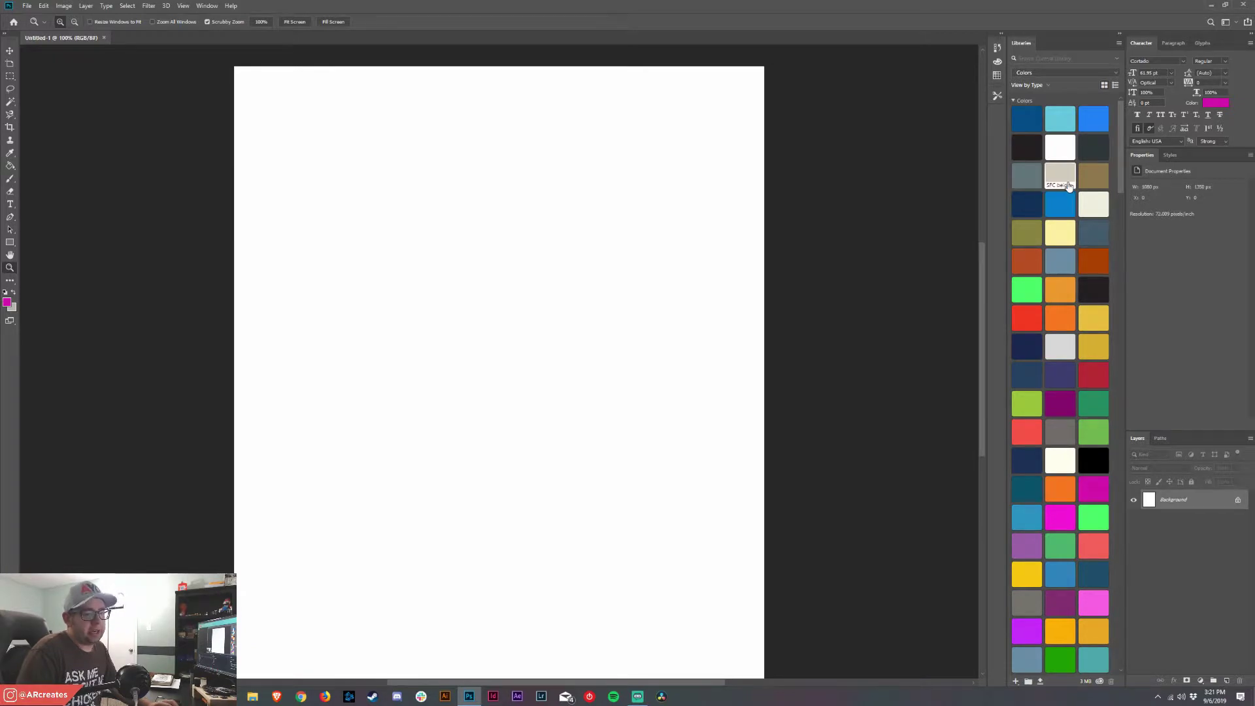
{"action": "mouse_move", "coordinate": [1068, 186]}
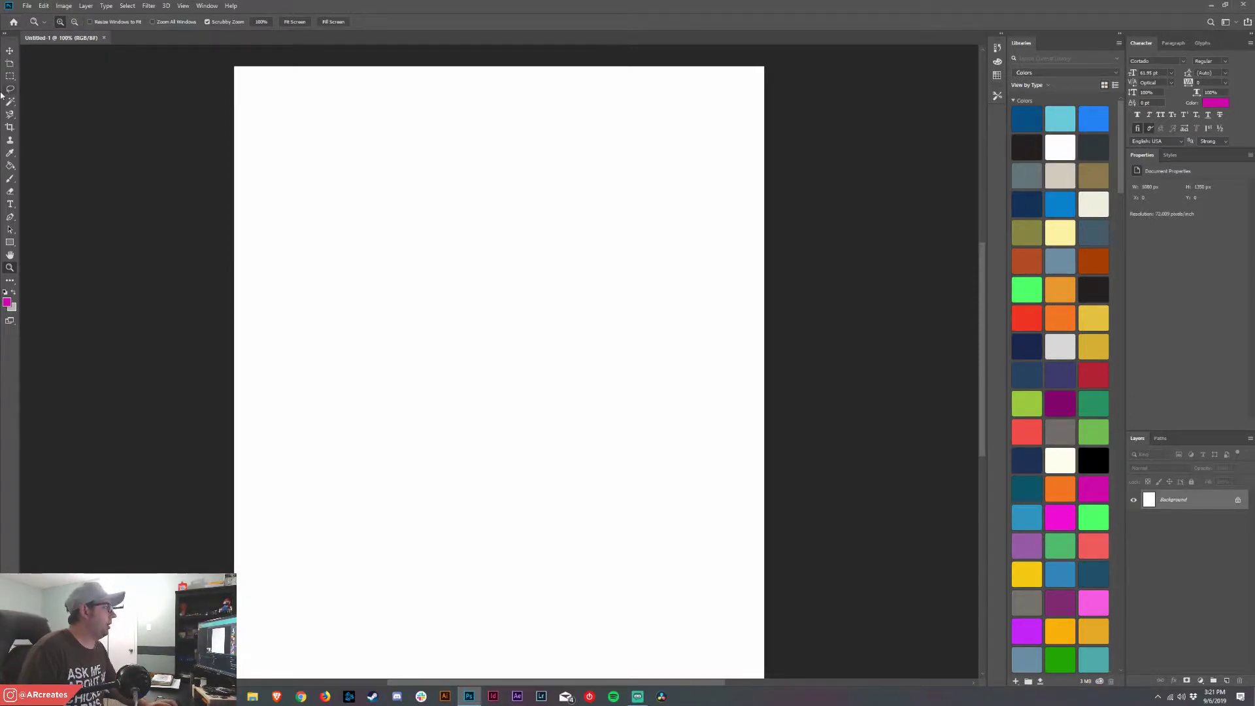
{"action": "left_click", "coordinate": [10, 208]}
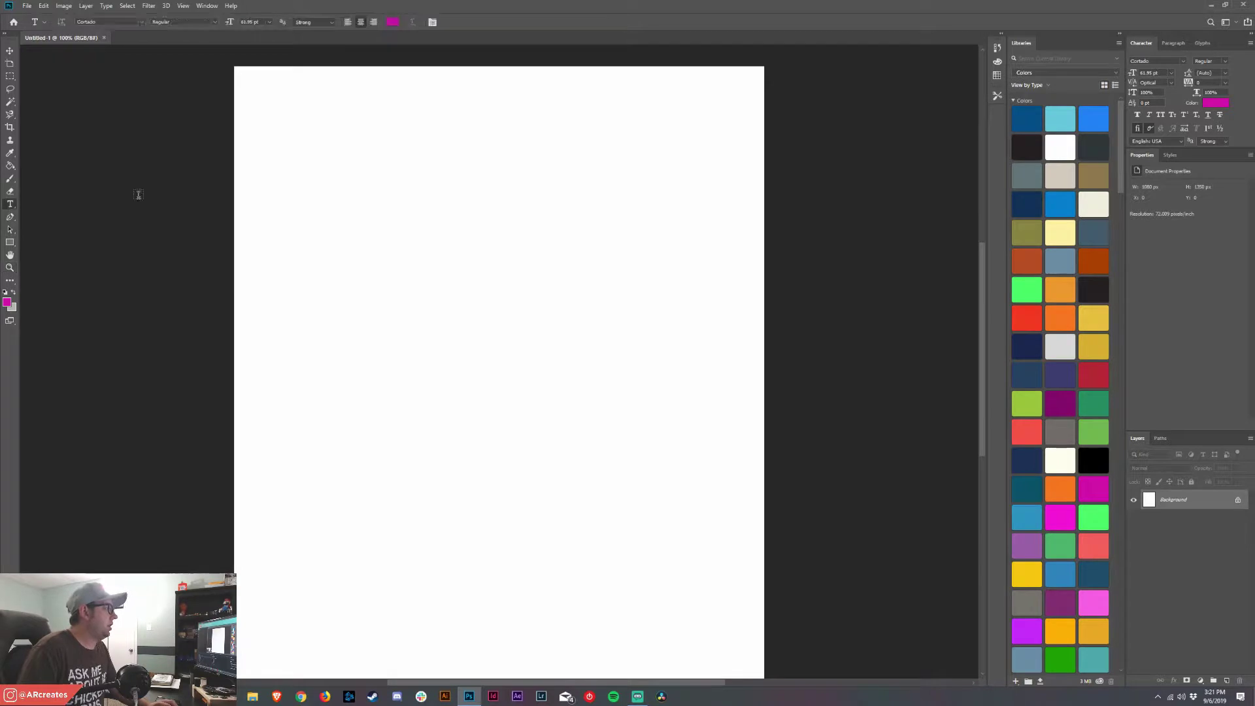
{"action": "left_click", "coordinate": [397, 186]}
{"action": "type", "text": "LIQUID"}
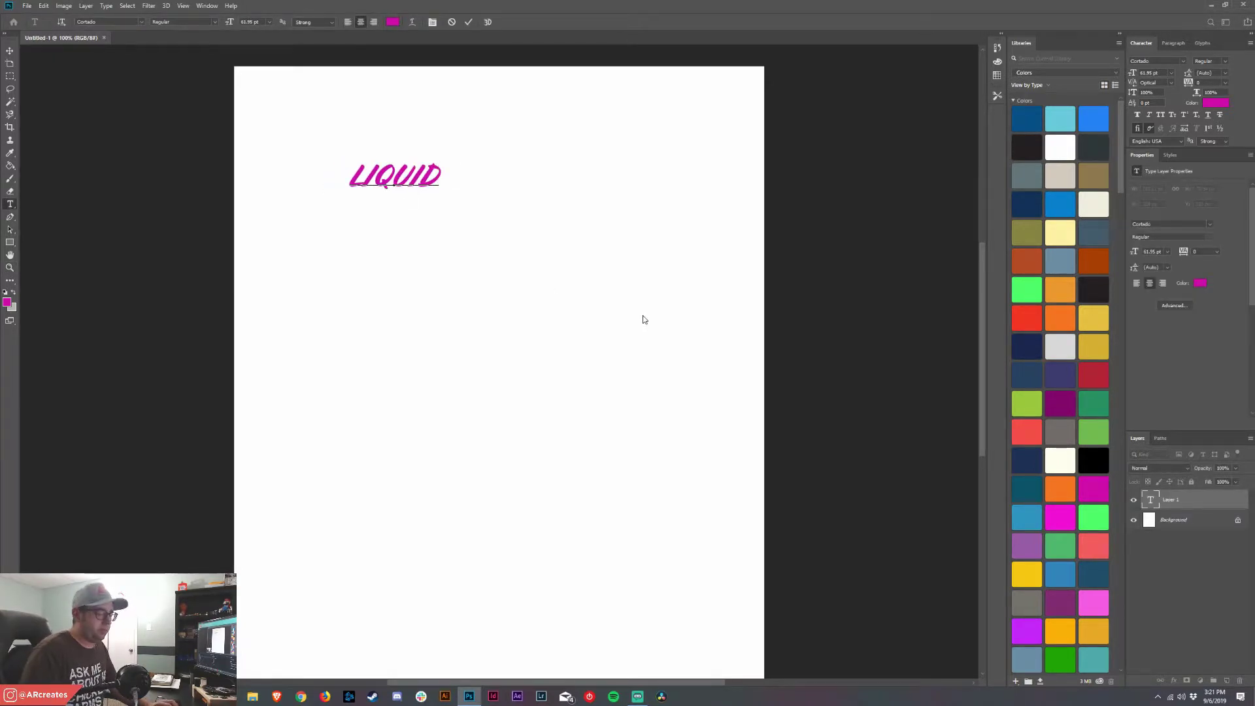
- Colour LIQUID dark charcoal #231F20 and scale it up much larger
{"action": "left_click", "coordinate": [1028, 146]}
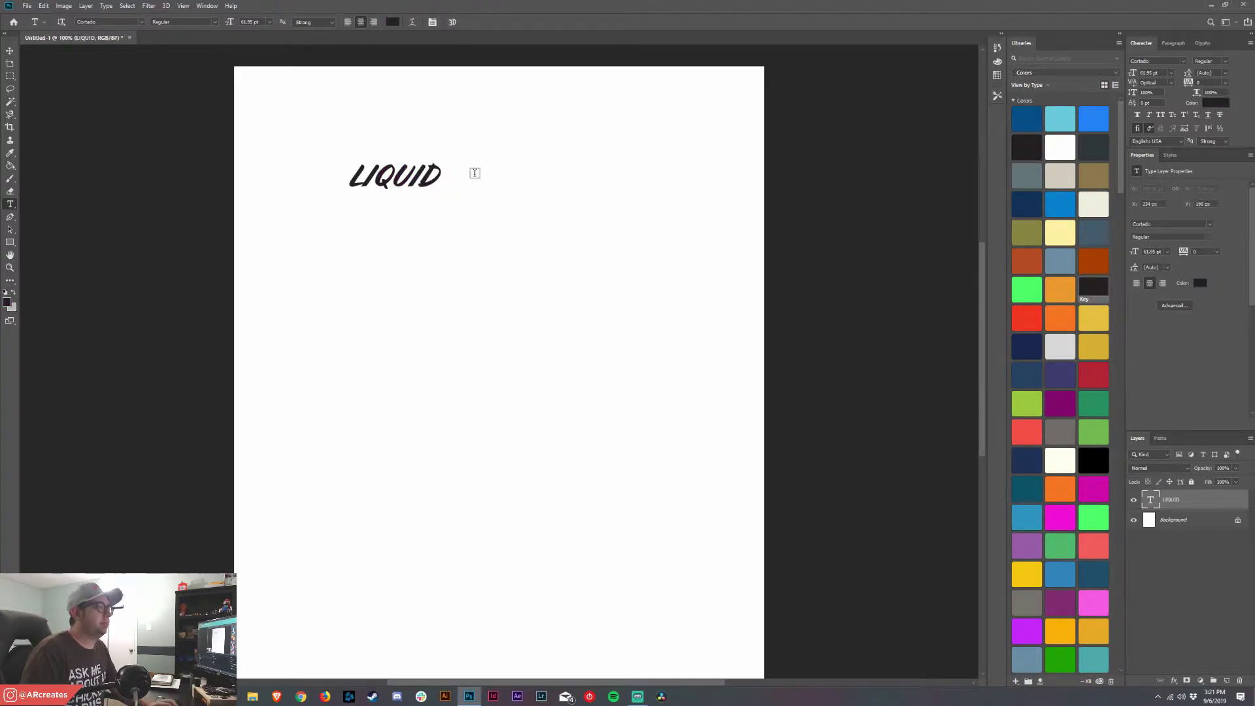
{"action": "left_click", "coordinate": [10, 50]}
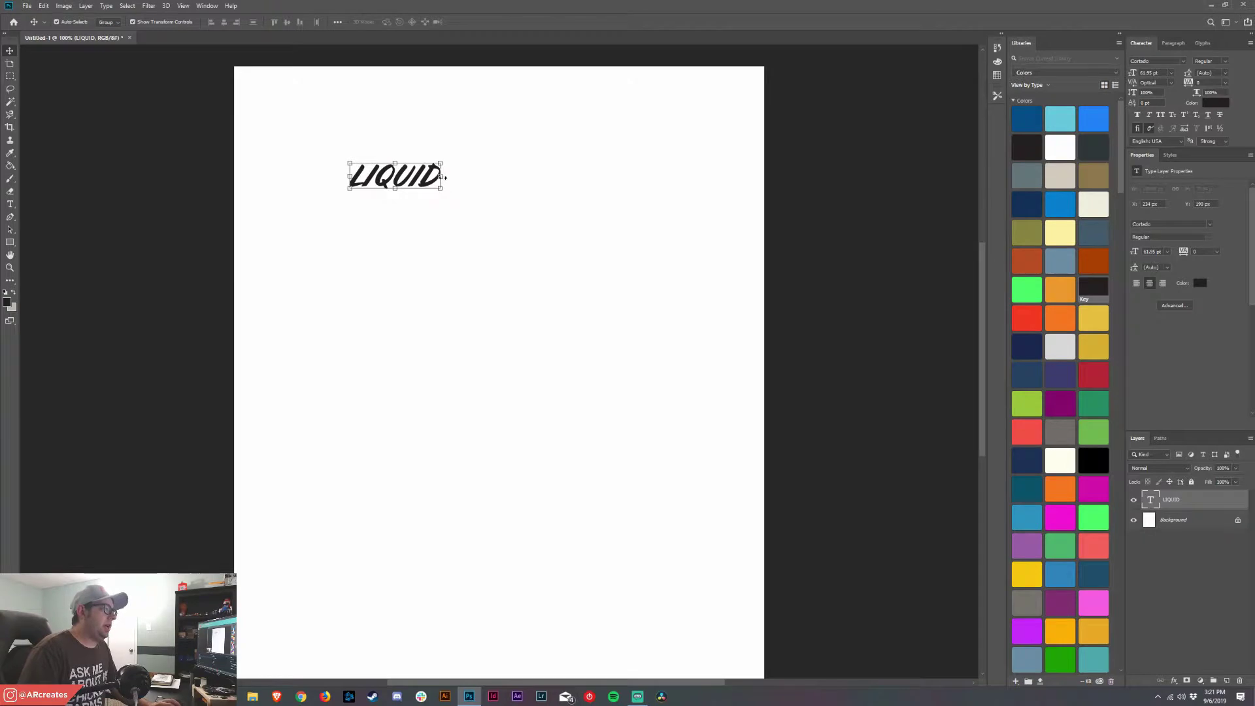
{"action": "left_click_drag", "start_coordinate": [443, 176], "coordinate": [652, 196]}
{"action": "key", "text": "Return"}
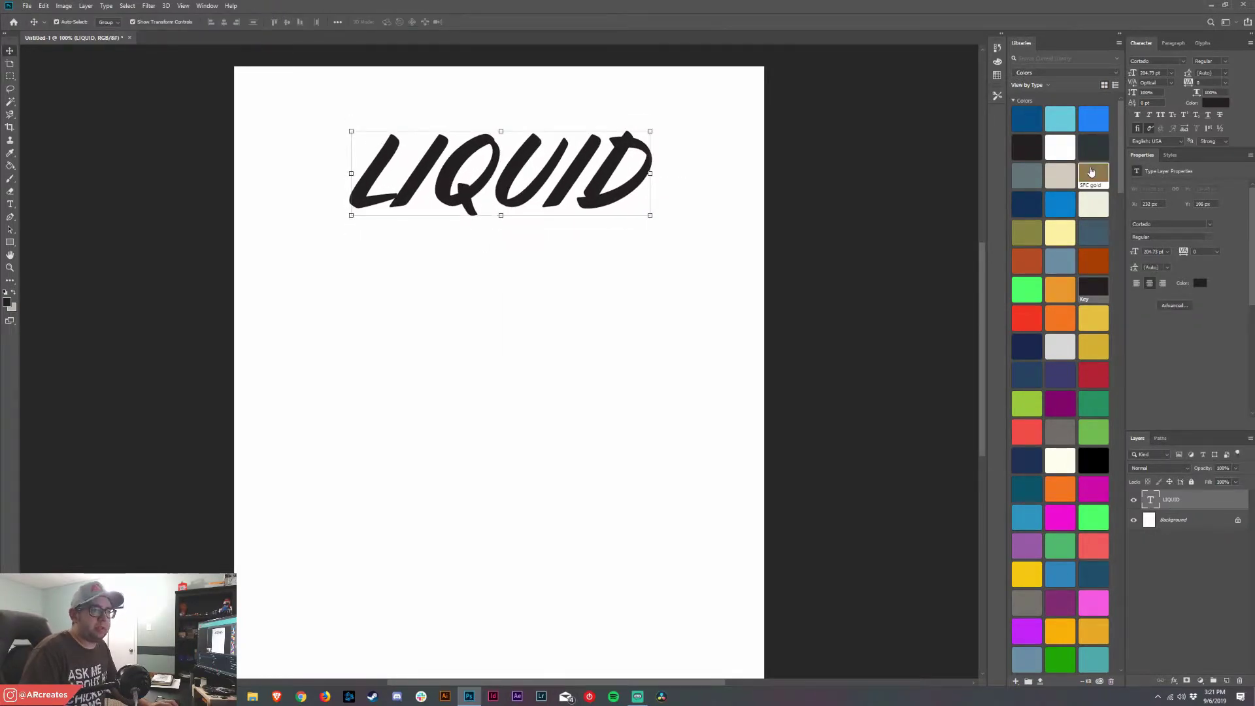
{"action": "left_click", "coordinate": [1211, 224]}
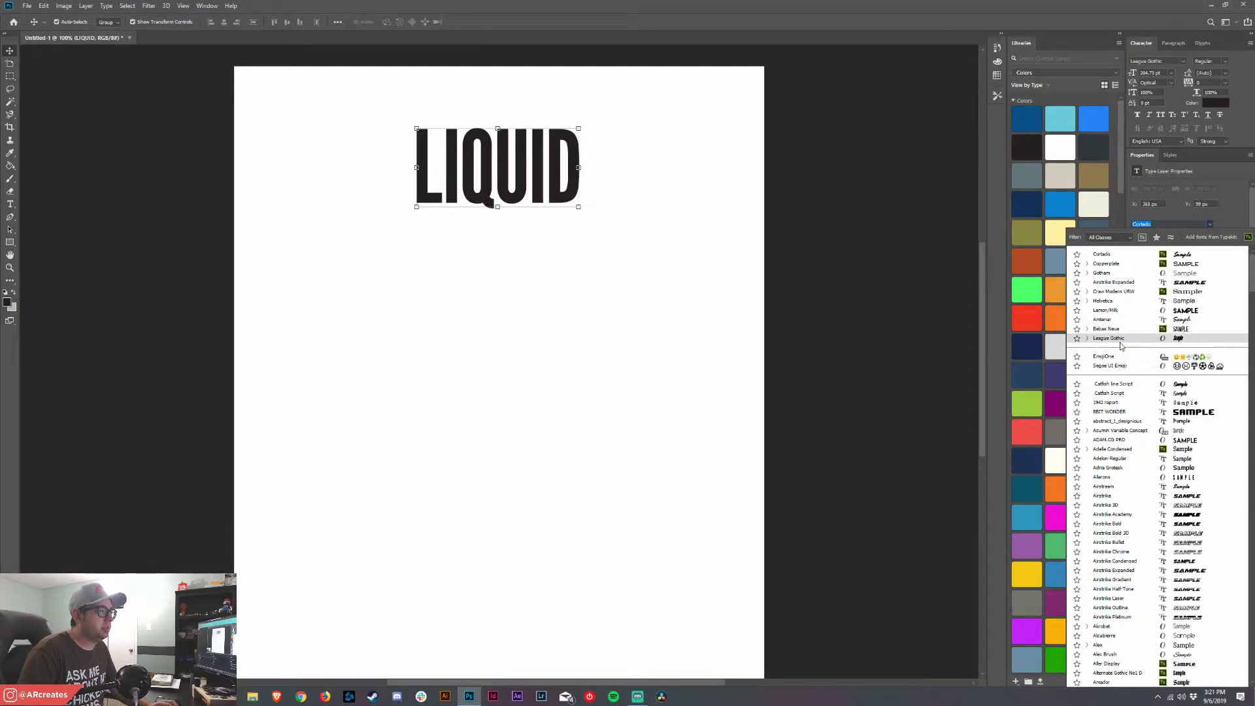
- Set LIQUID in League Gothic and enlarge it to about 172%
{"action": "left_click", "coordinate": [1120, 338]}
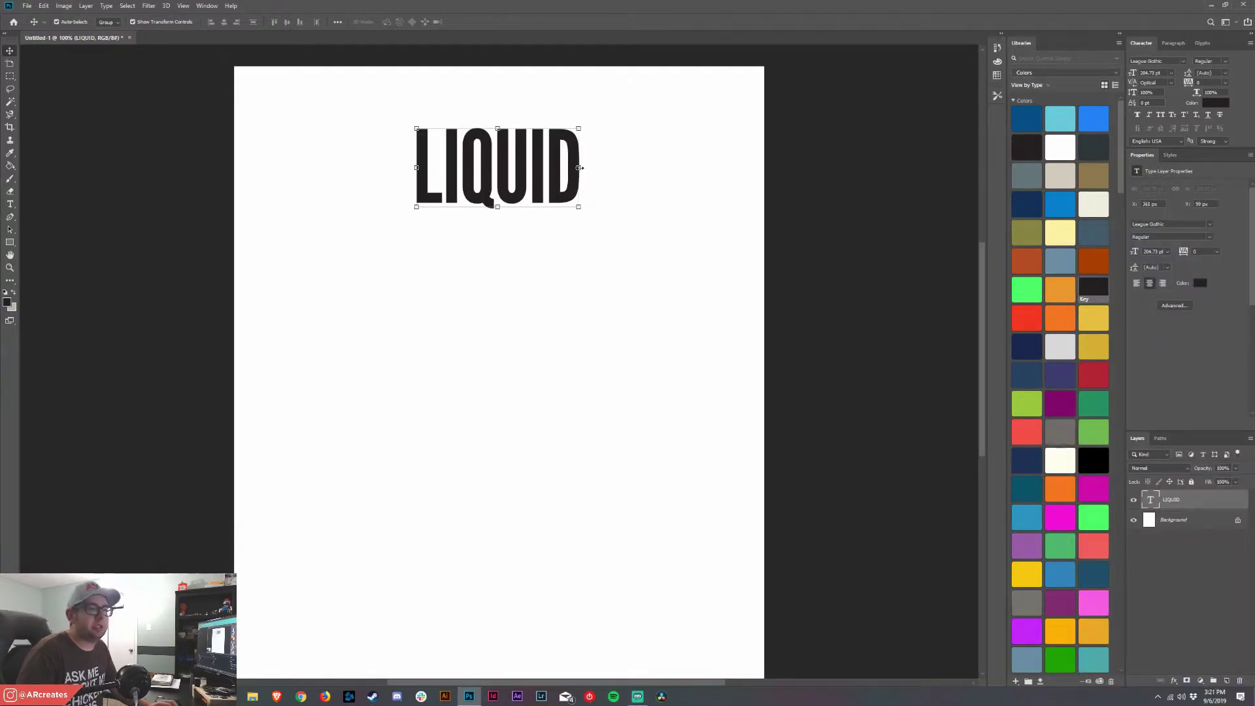
{"action": "left_click_drag", "start_coordinate": [579, 167], "coordinate": [593, 189]}
{"action": "key", "text": "Return"}
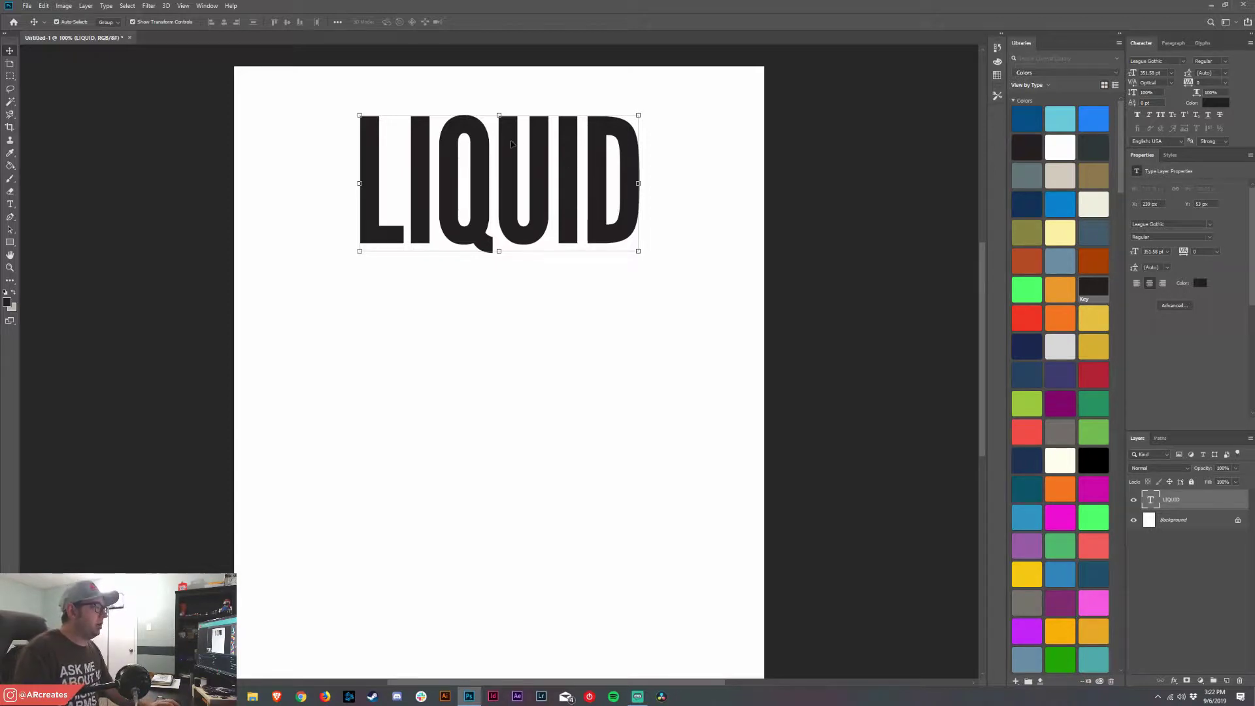
- Shrink LIQUID to a narrower width and centre it horizontally near the page top
{"action": "scroll", "coordinate": [705, 318], "scroll_direction": "down", "scroll_amount": 3}
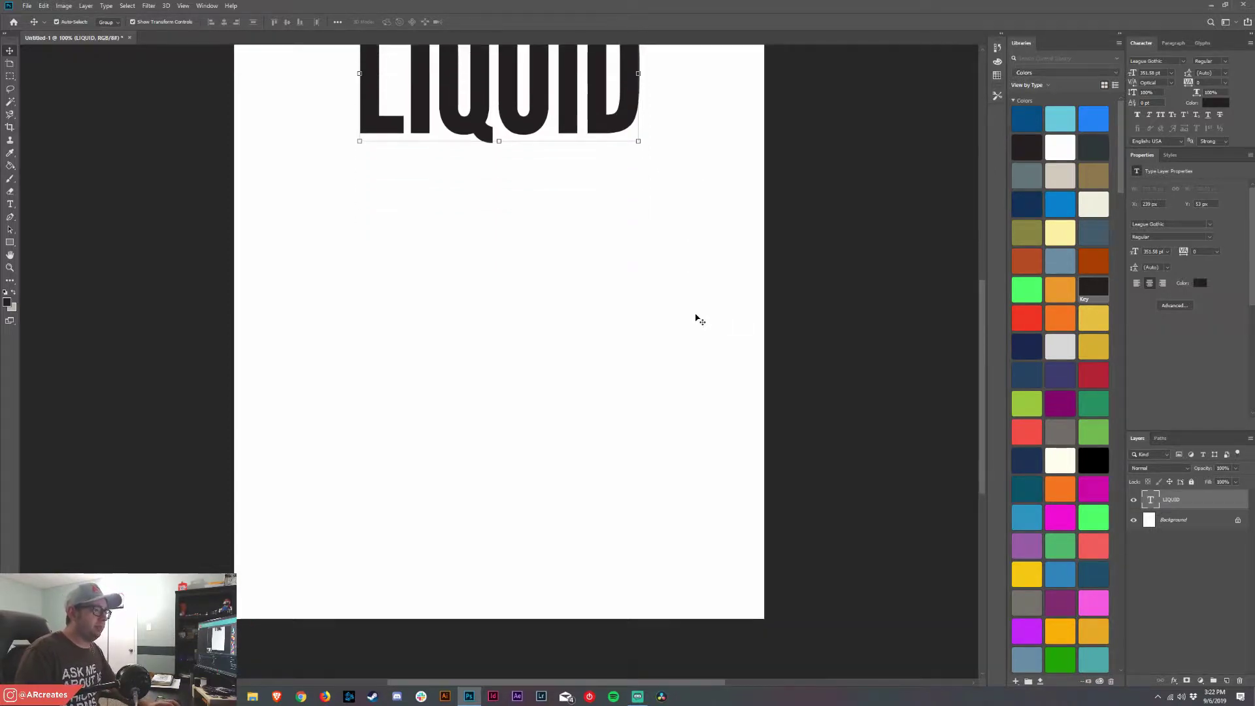
{"action": "scroll", "coordinate": [699, 320], "scroll_direction": "up", "scroll_amount": 5}
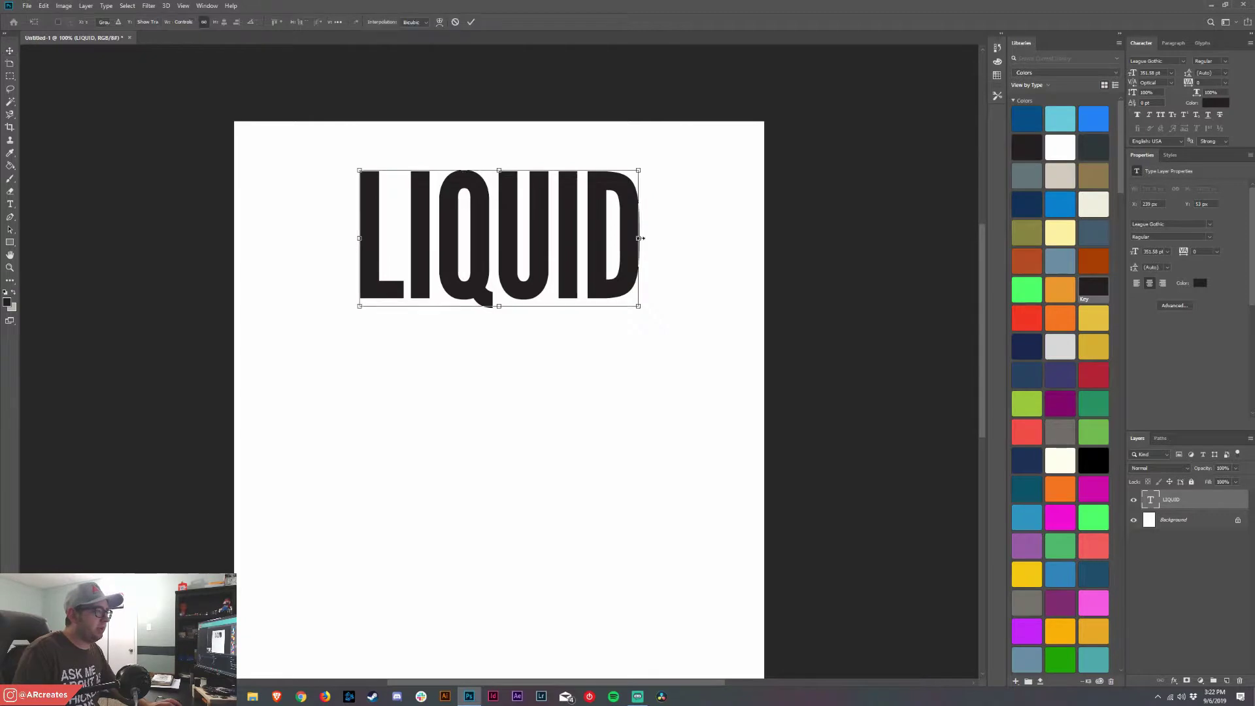
{"action": "left_click_drag", "start_coordinate": [640, 237], "coordinate": [600, 244]}
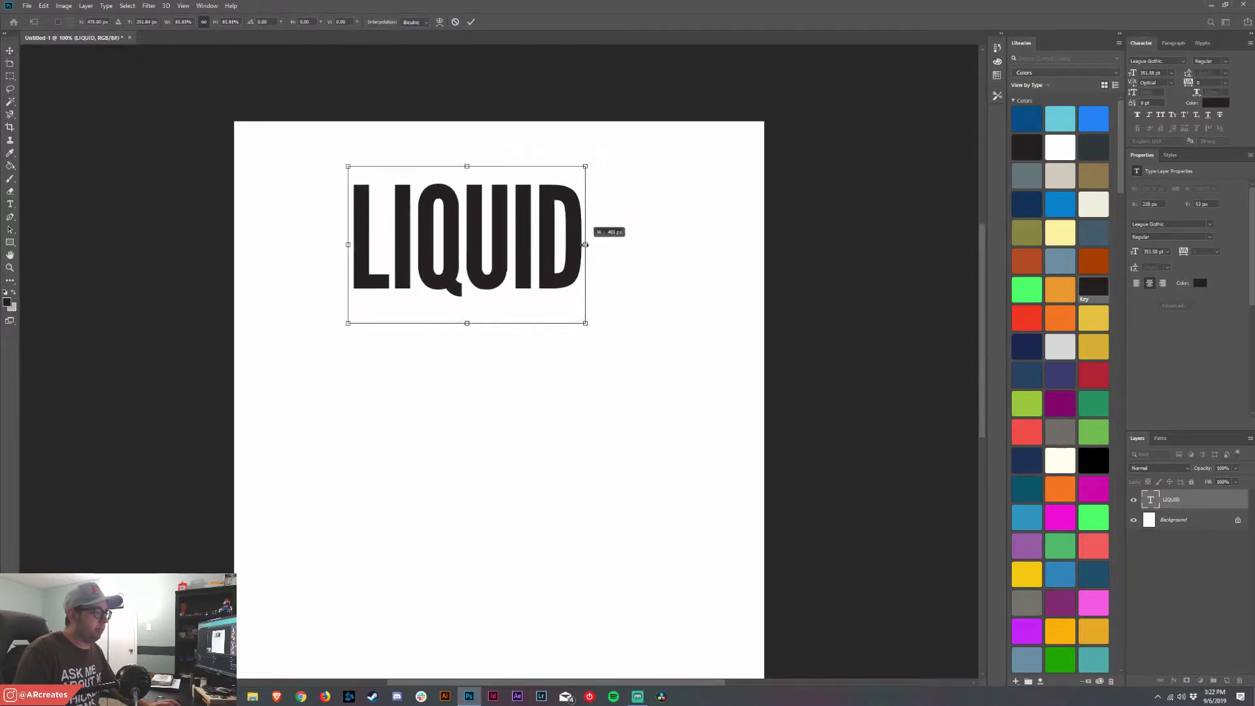
{"action": "left_click_drag", "start_coordinate": [585, 244], "coordinate": [539, 230]}
{"action": "key", "text": "Return"}
{"action": "left_click", "coordinate": [689, 251]}
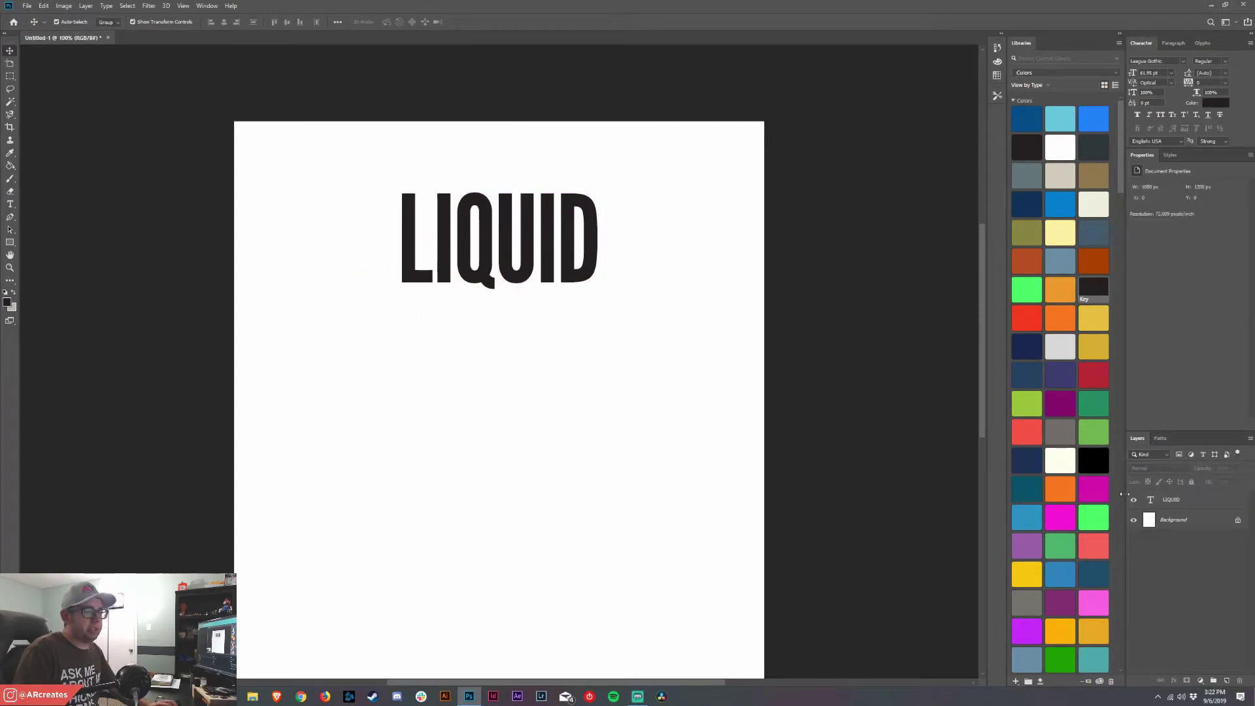
- Duplicate the LIQUID layer, hide the original, and rasterize the copy
{"action": "left_click", "coordinate": [1193, 502]}
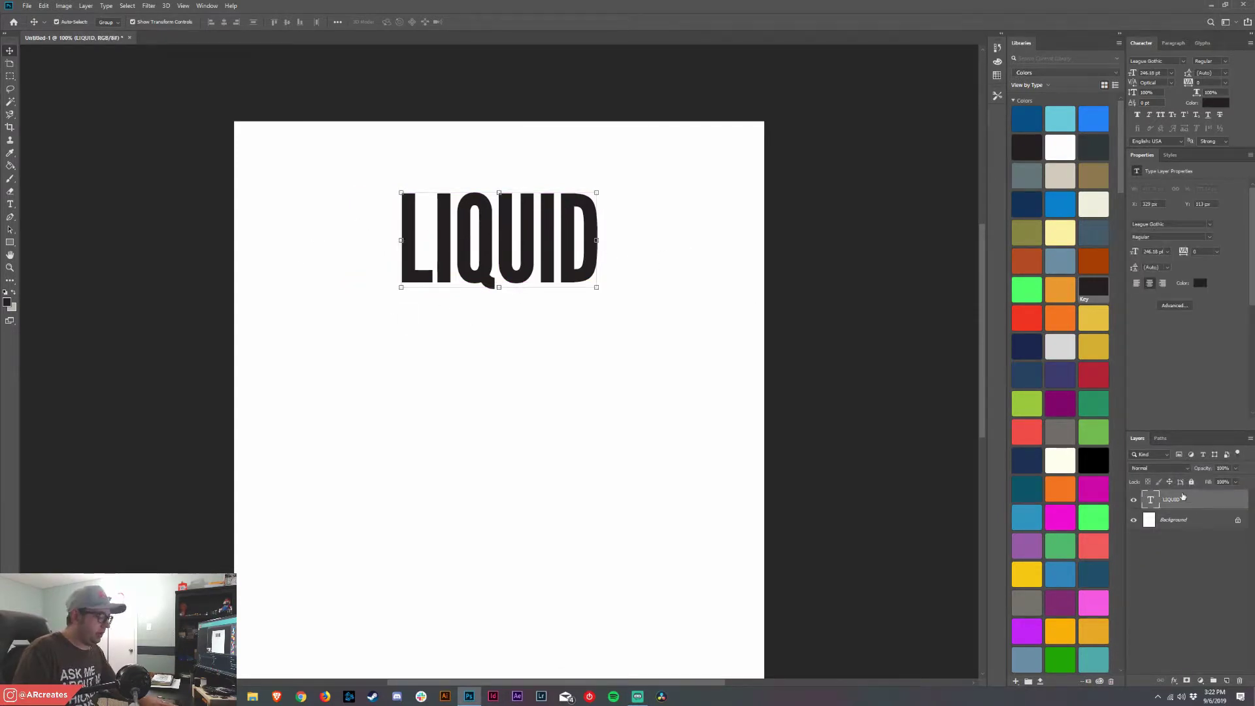
{"action": "key", "text": "ctrl+j"}
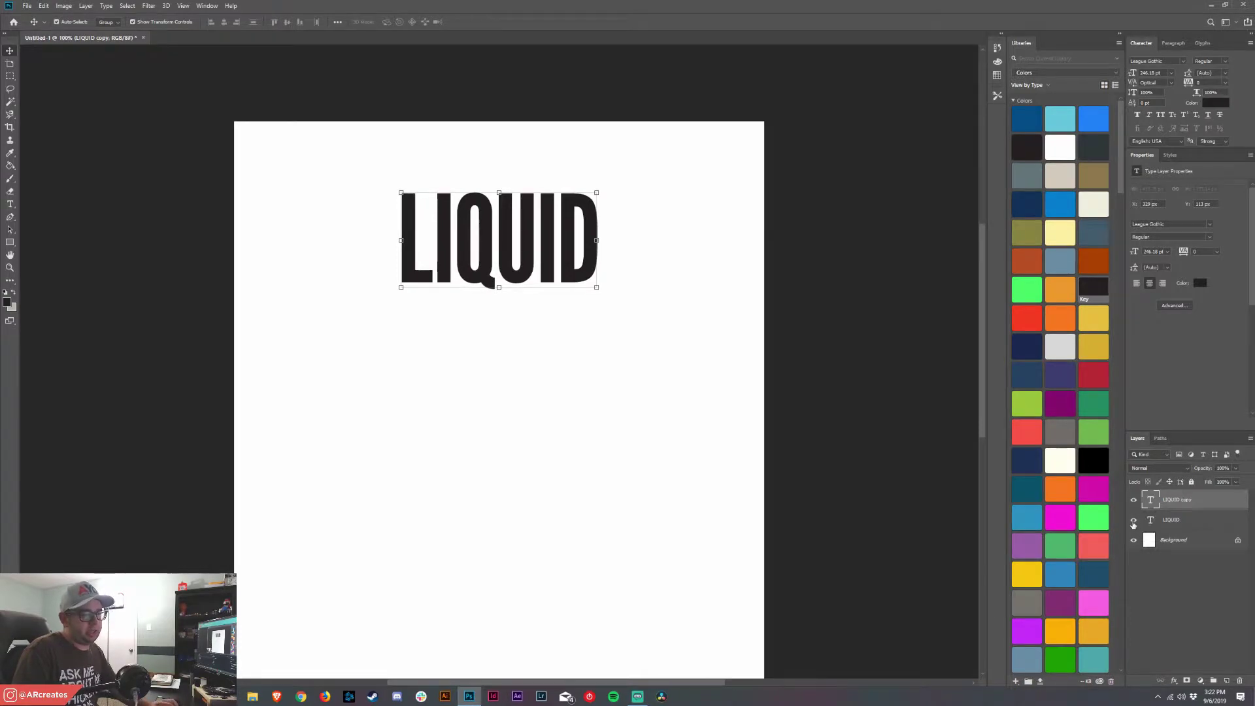
{"action": "left_click", "coordinate": [1133, 521]}
{"action": "right_click", "coordinate": [1169, 502]}
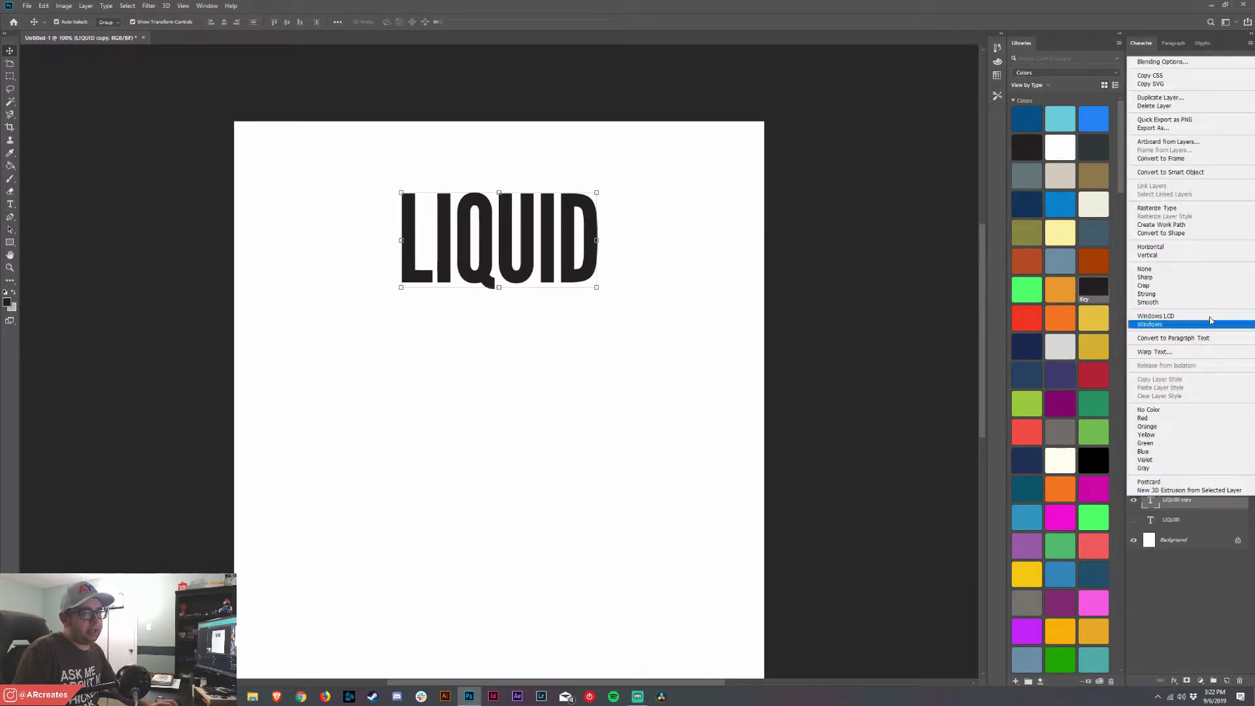
{"action": "left_click", "coordinate": [1174, 210]}
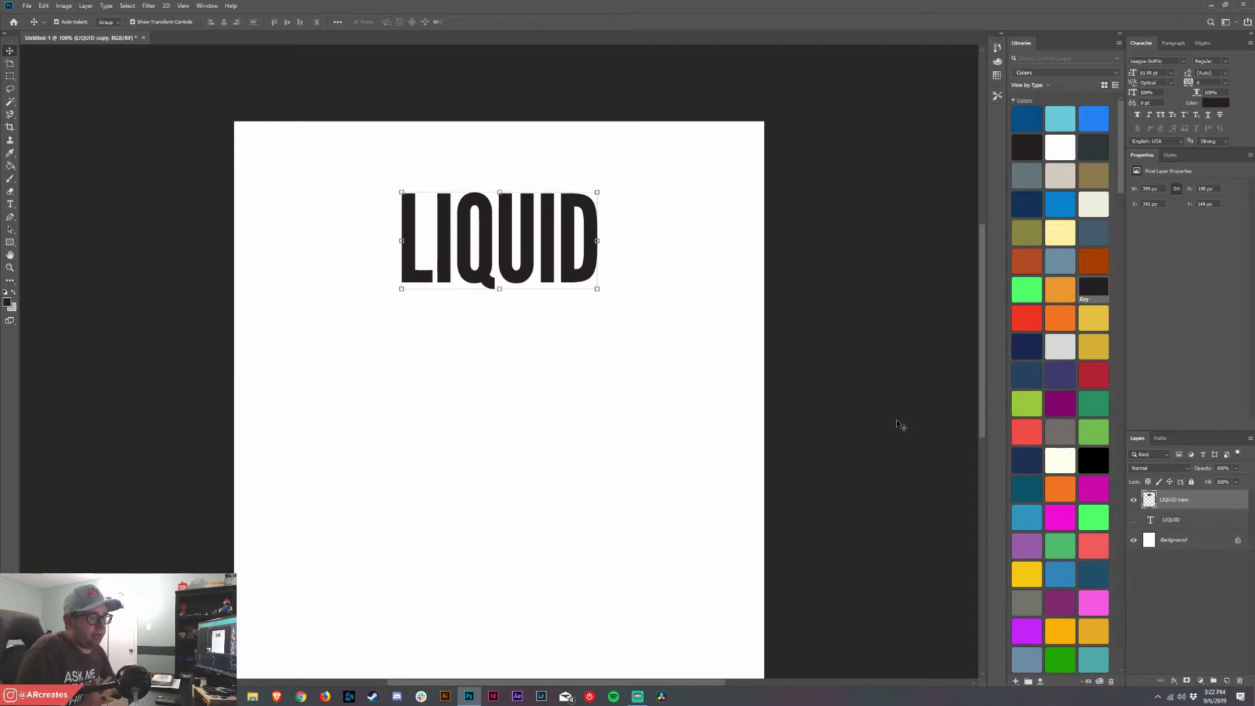
- Delete an accidental placeholder text layer and duplicate the rasterized LIQUID copy
{"action": "key", "text": "t"}
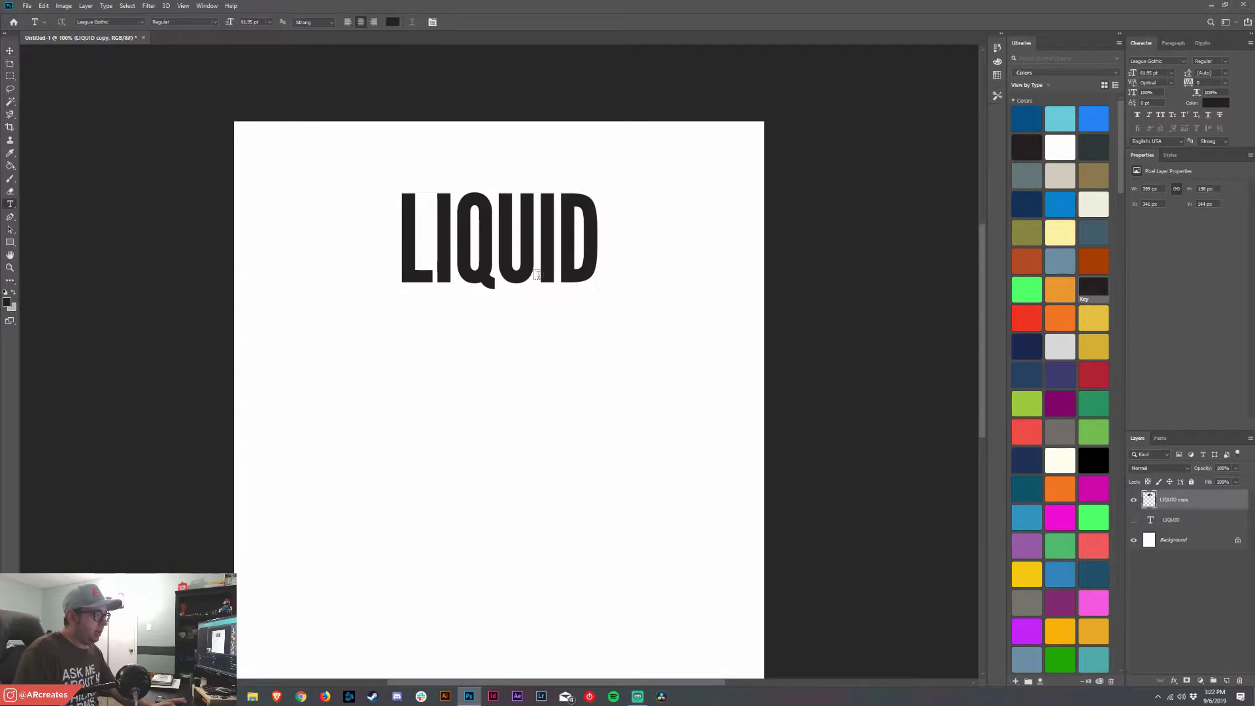
{"action": "left_click", "coordinate": [463, 242]}
{"action": "left_click", "coordinate": [463, 242]}
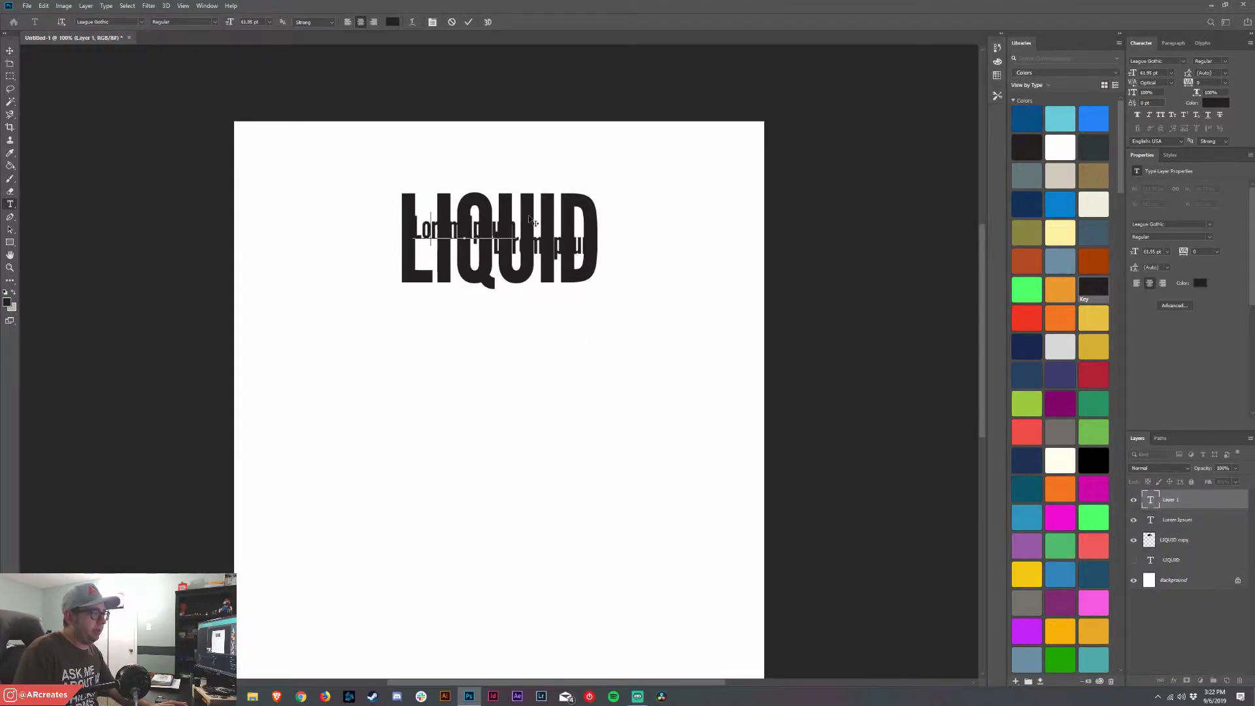
{"action": "left_click", "coordinate": [616, 281]}
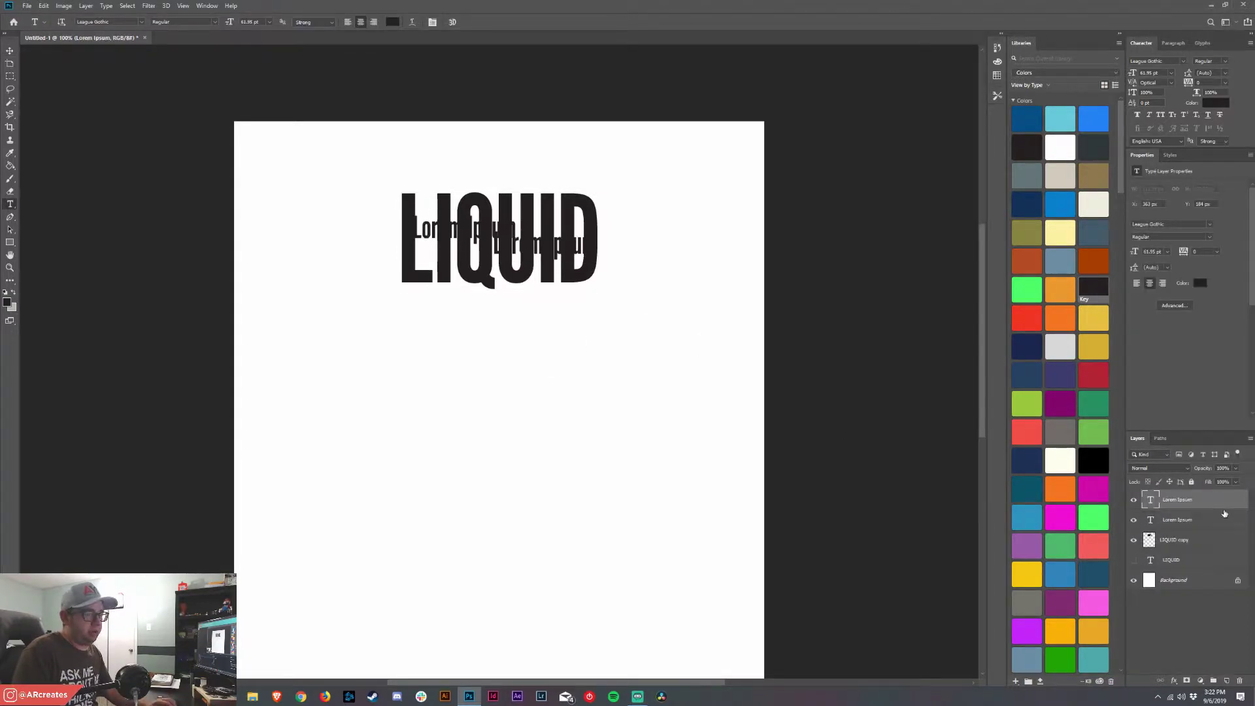
{"action": "key", "text": "Delete"}
{"action": "key", "text": "Delete"}
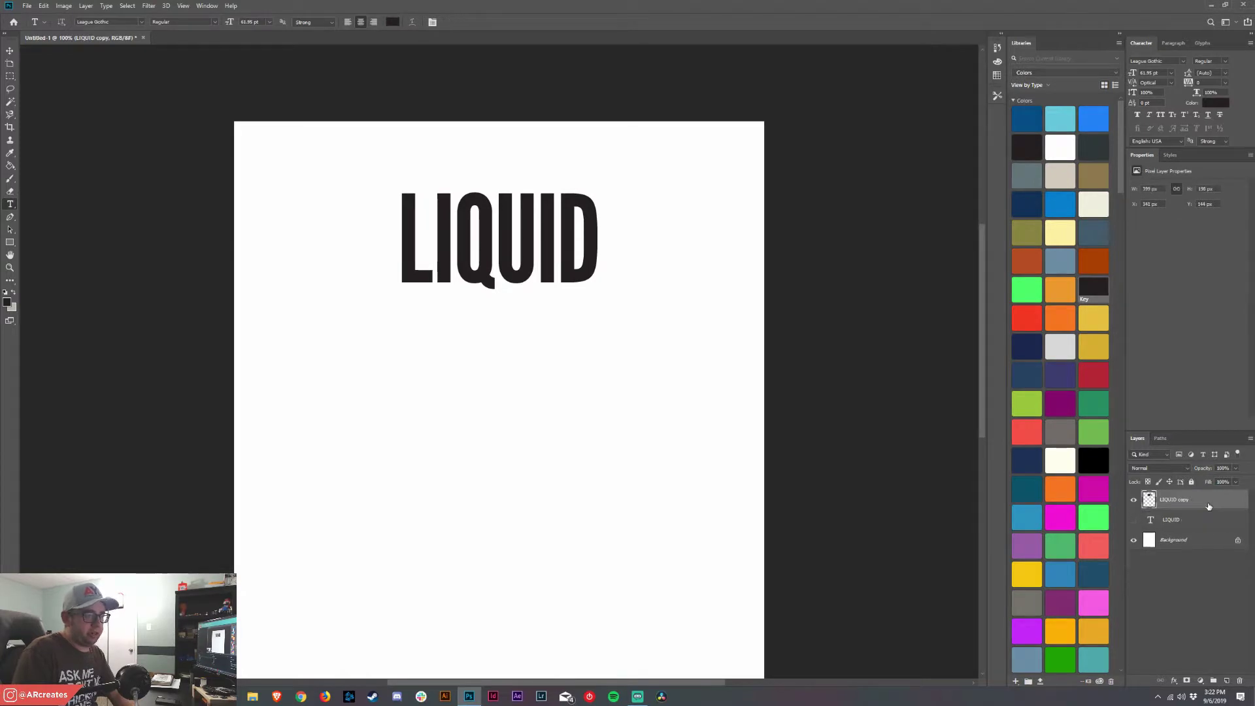
{"action": "left_click", "coordinate": [10, 51]}
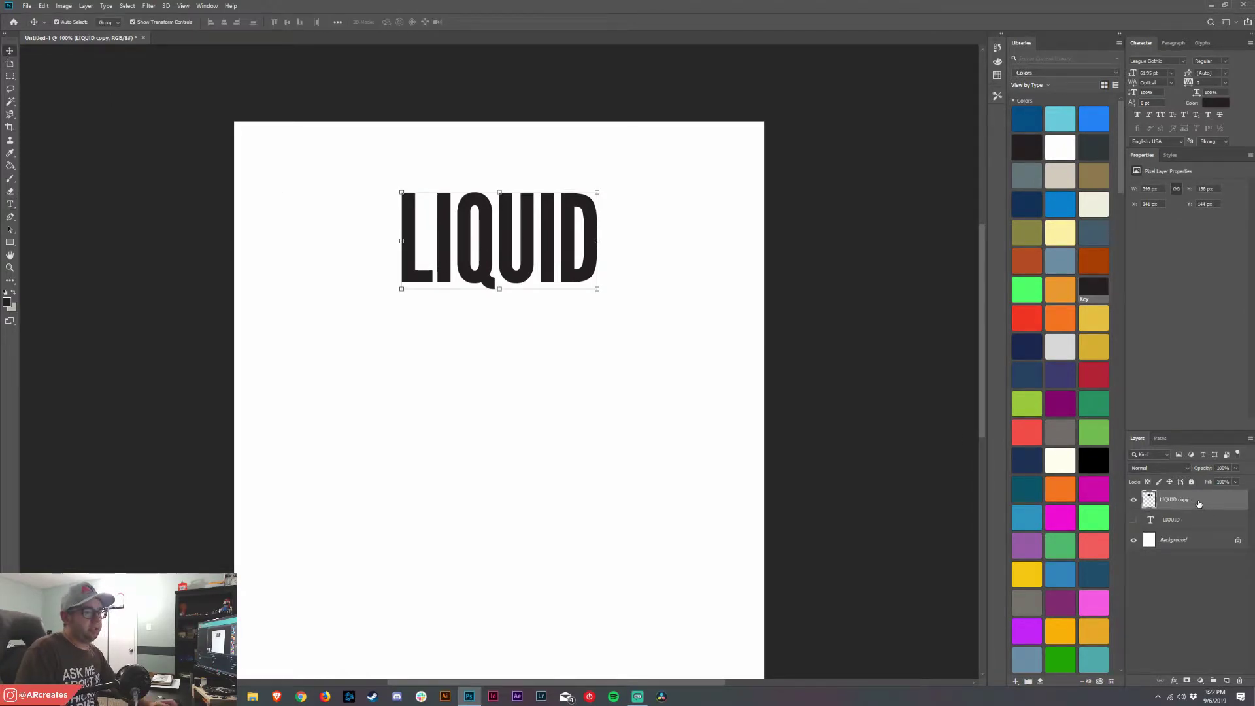
{"action": "key", "text": "ctrl+j"}
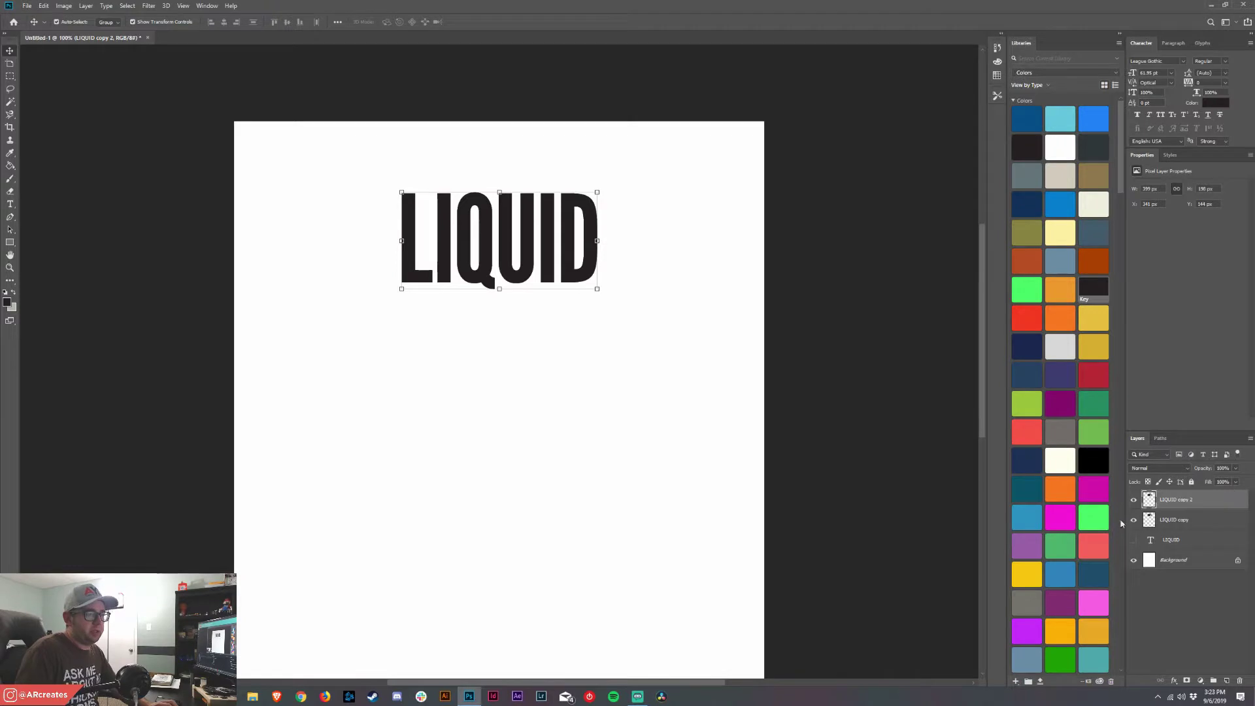
- Move the flipped LIQUID copy down so it overlaps beneath the original word
{"action": "left_click", "coordinate": [1201, 522]}
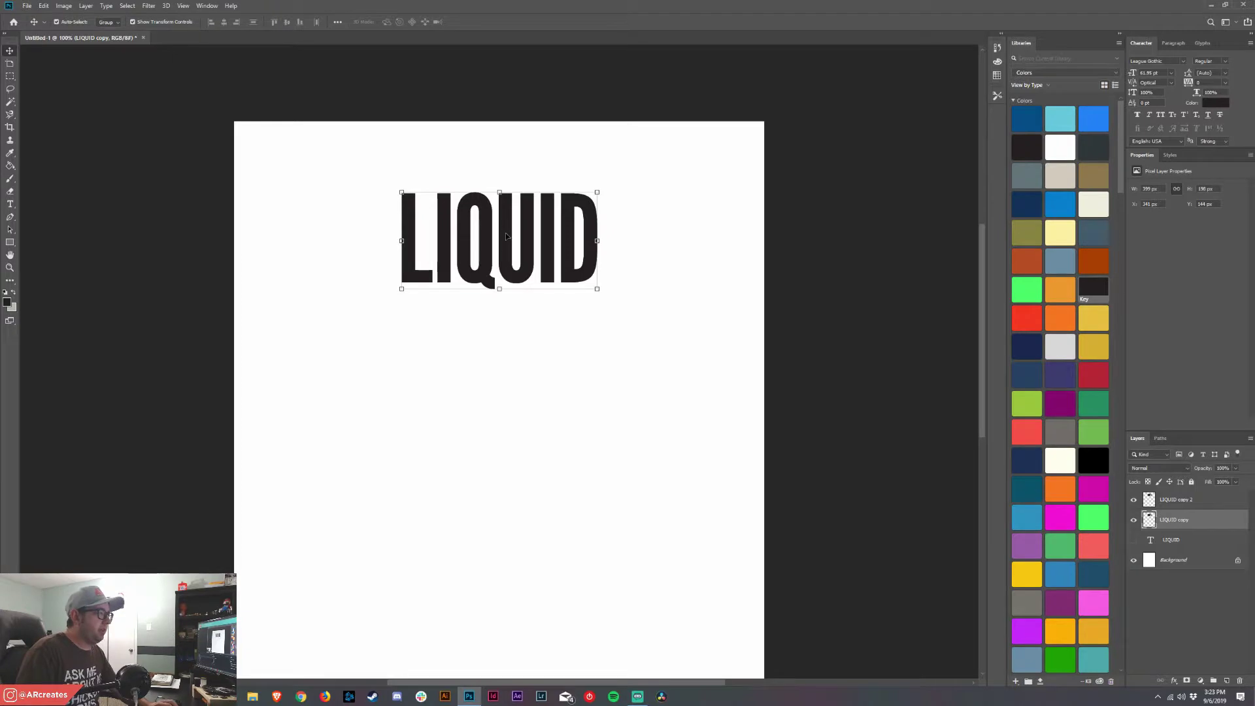
{"action": "left_click_drag", "start_coordinate": [510, 239], "coordinate": [508, 314]}
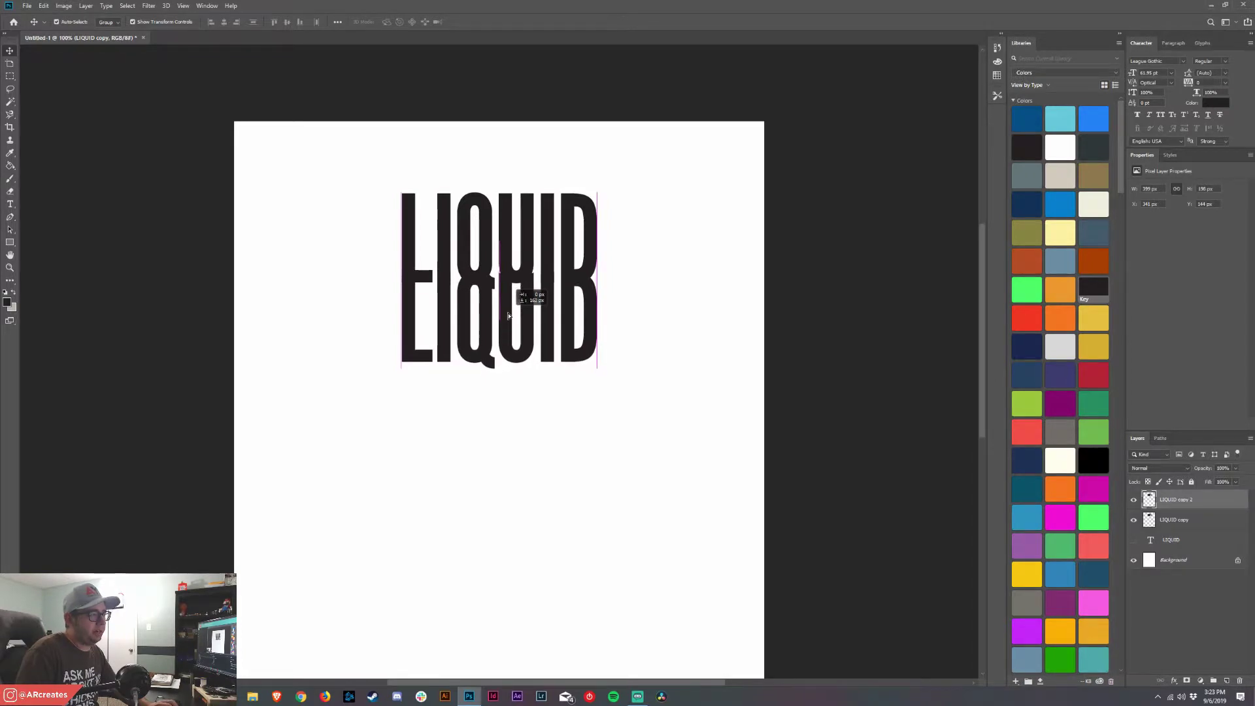
{"action": "left_click_drag", "start_coordinate": [509, 314], "coordinate": [508, 313]}
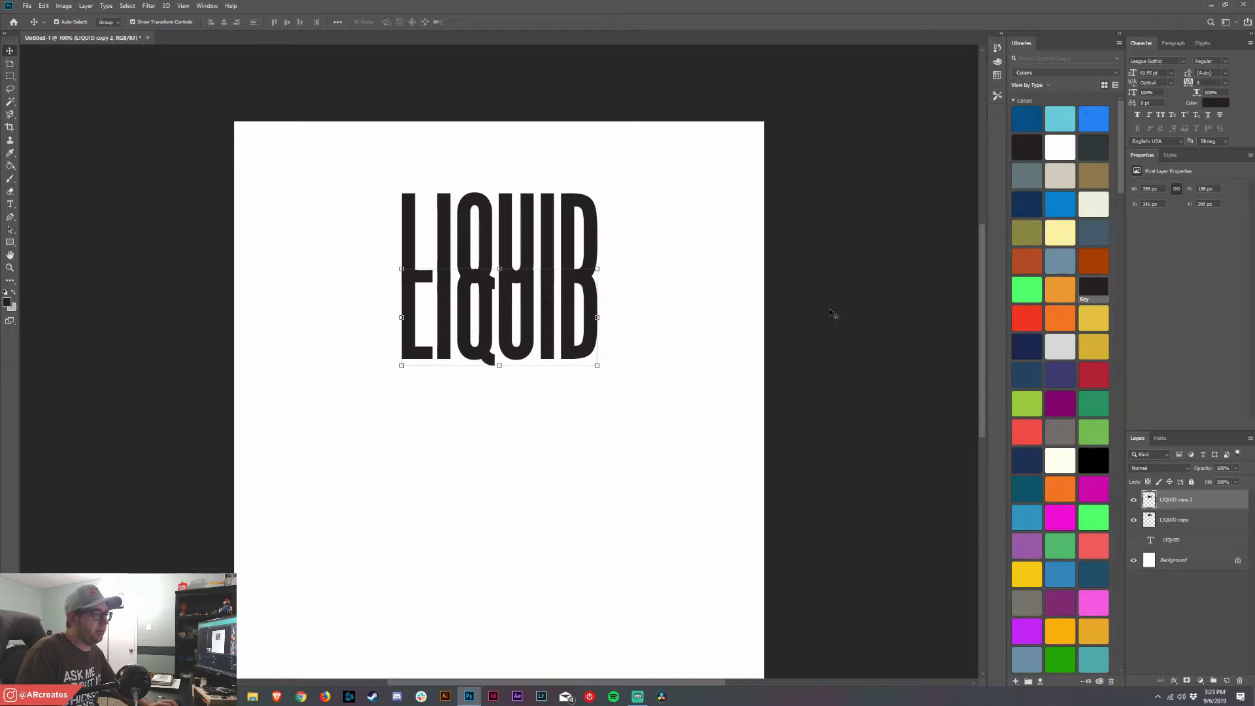
{"action": "left_click", "coordinate": [703, 391]}
{"action": "scroll", "coordinate": [667, 382], "scroll_direction": "down", "scroll_amount": 2}
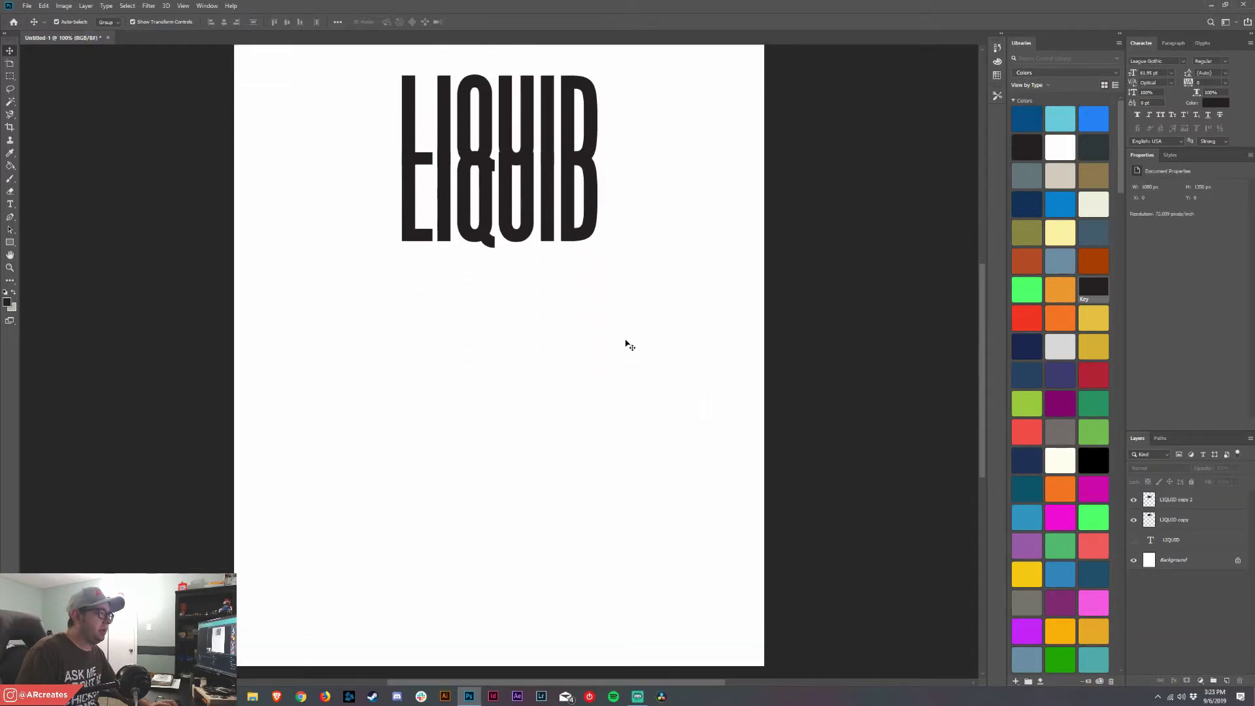
- Stretch the flipped copy far down the page, then nudge it up a few pixels
{"action": "left_click", "coordinate": [551, 254]}
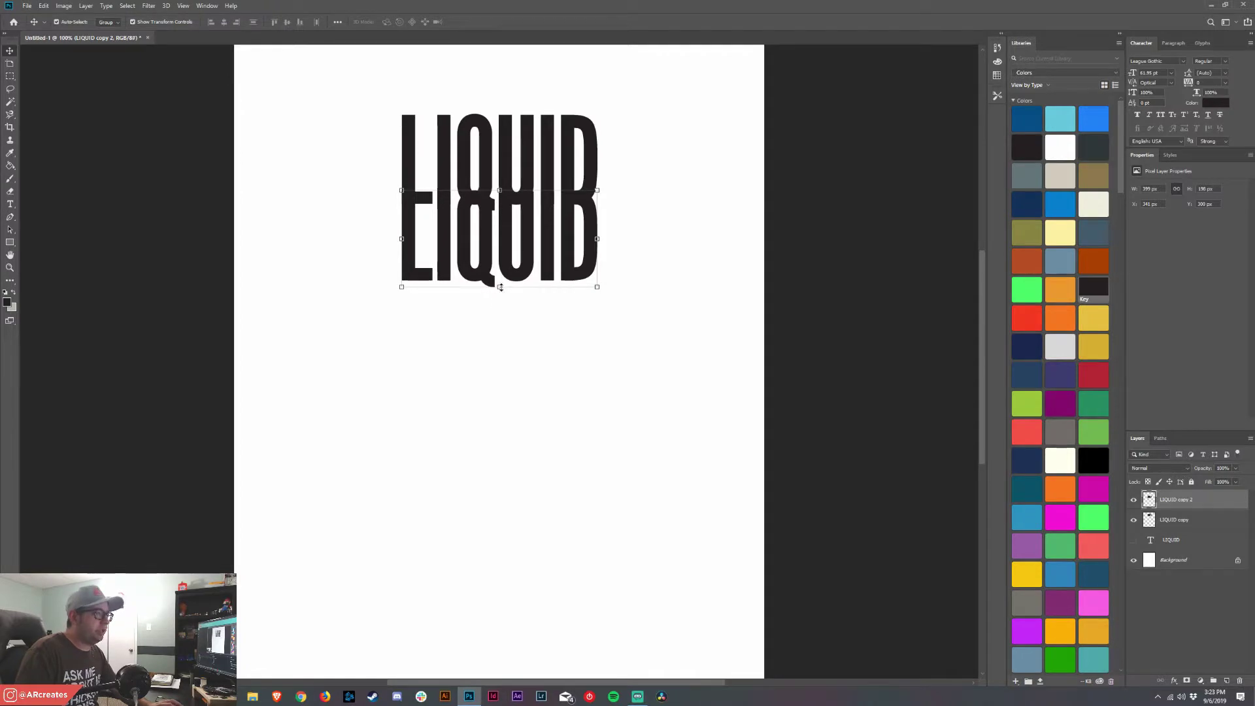
{"action": "left_click_drag", "start_coordinate": [500, 289], "coordinate": [500, 627]}
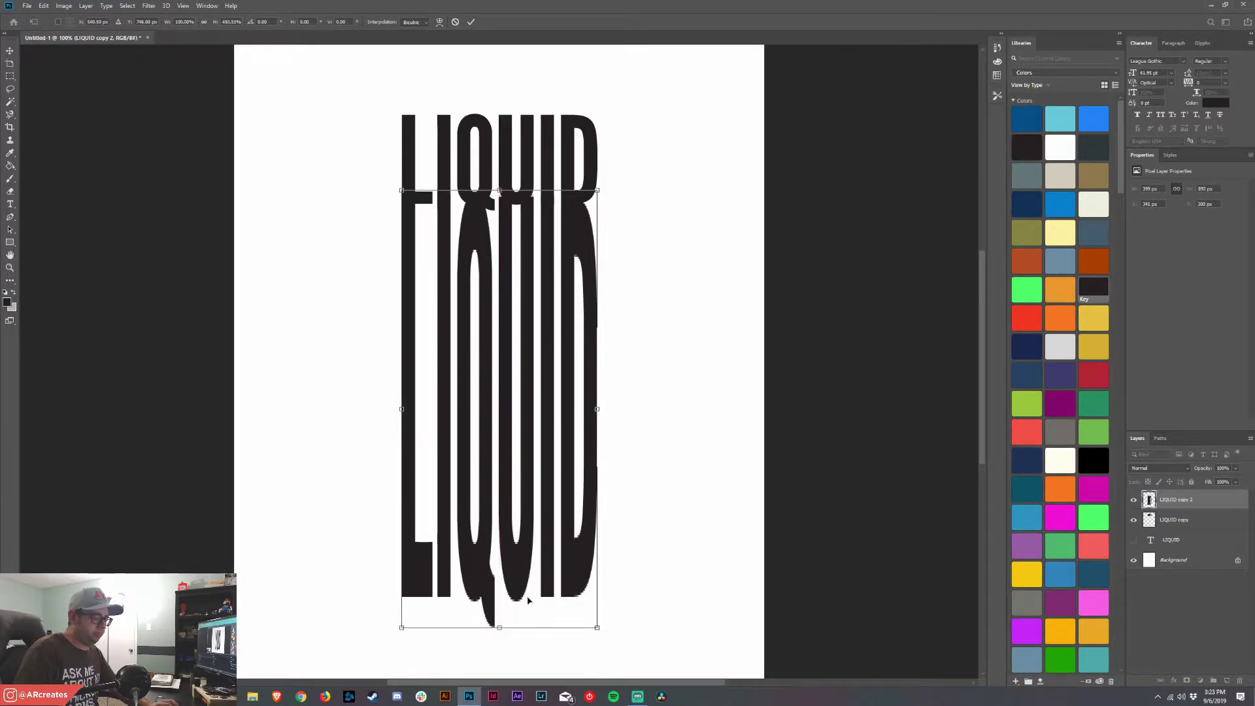
{"action": "key", "text": "Return"}
{"action": "left_click", "coordinate": [693, 437]}
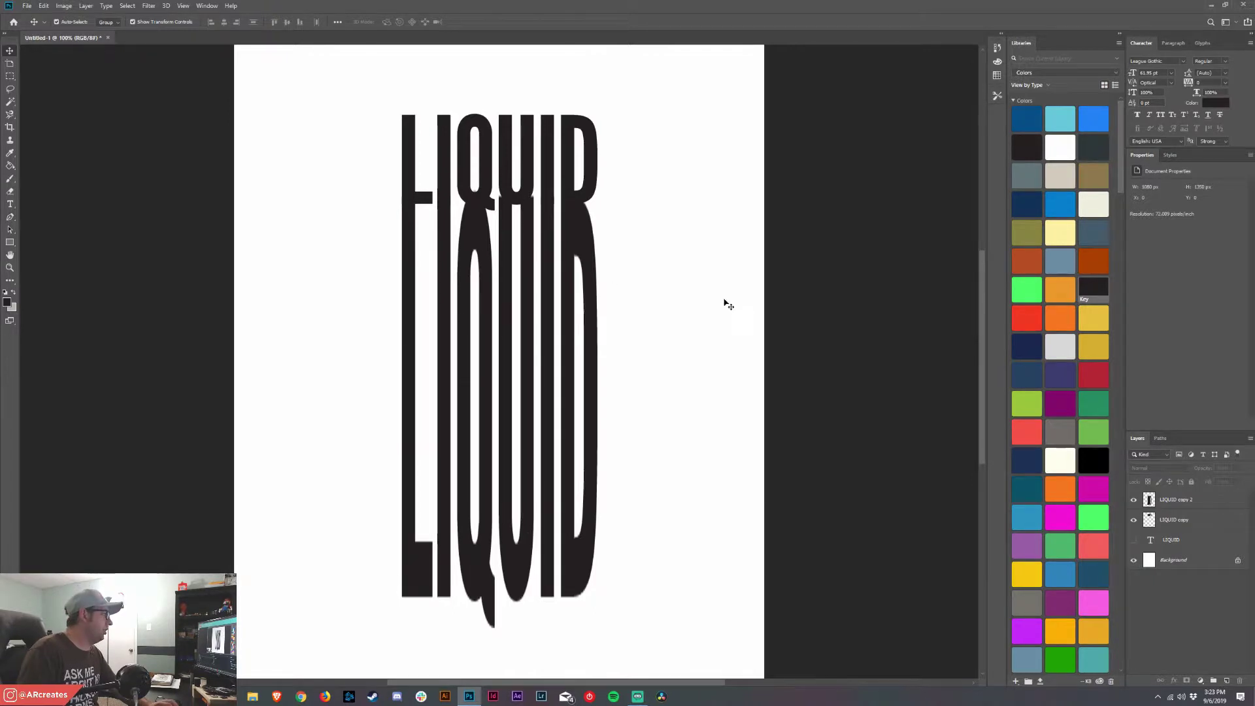
{"action": "left_click", "coordinate": [578, 238]}
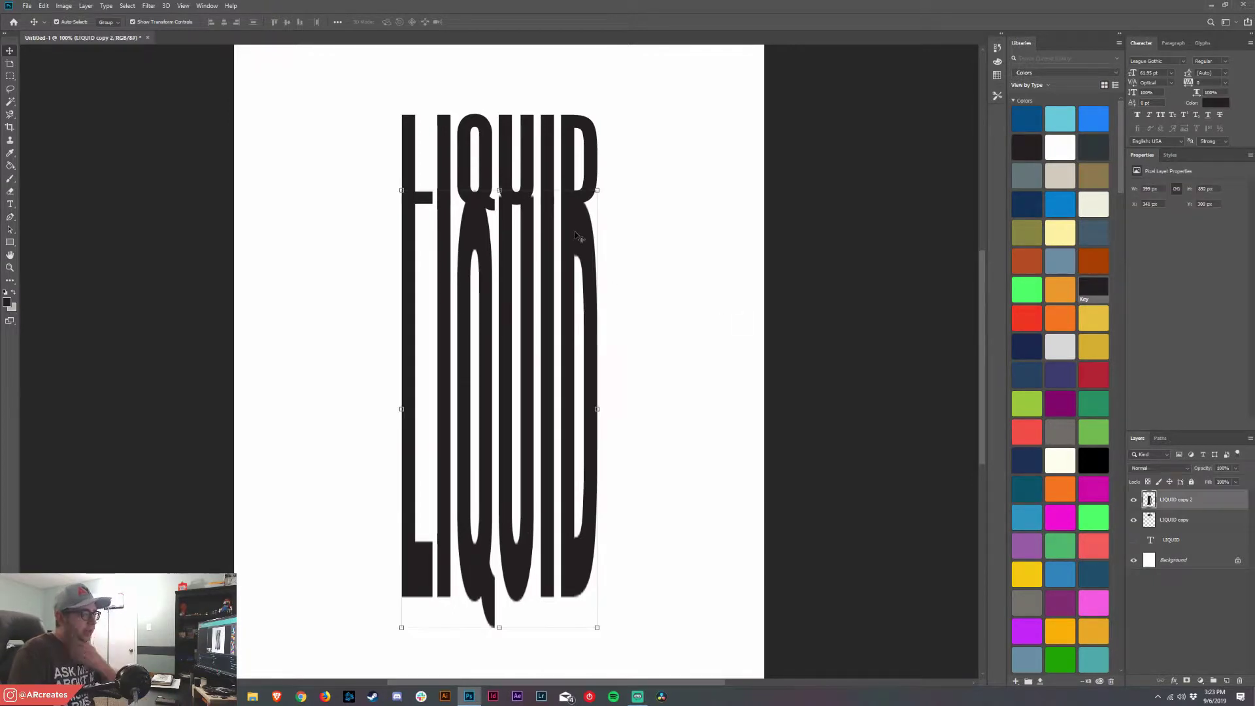
{"action": "left_click_drag", "start_coordinate": [577, 238], "coordinate": [578, 234]}
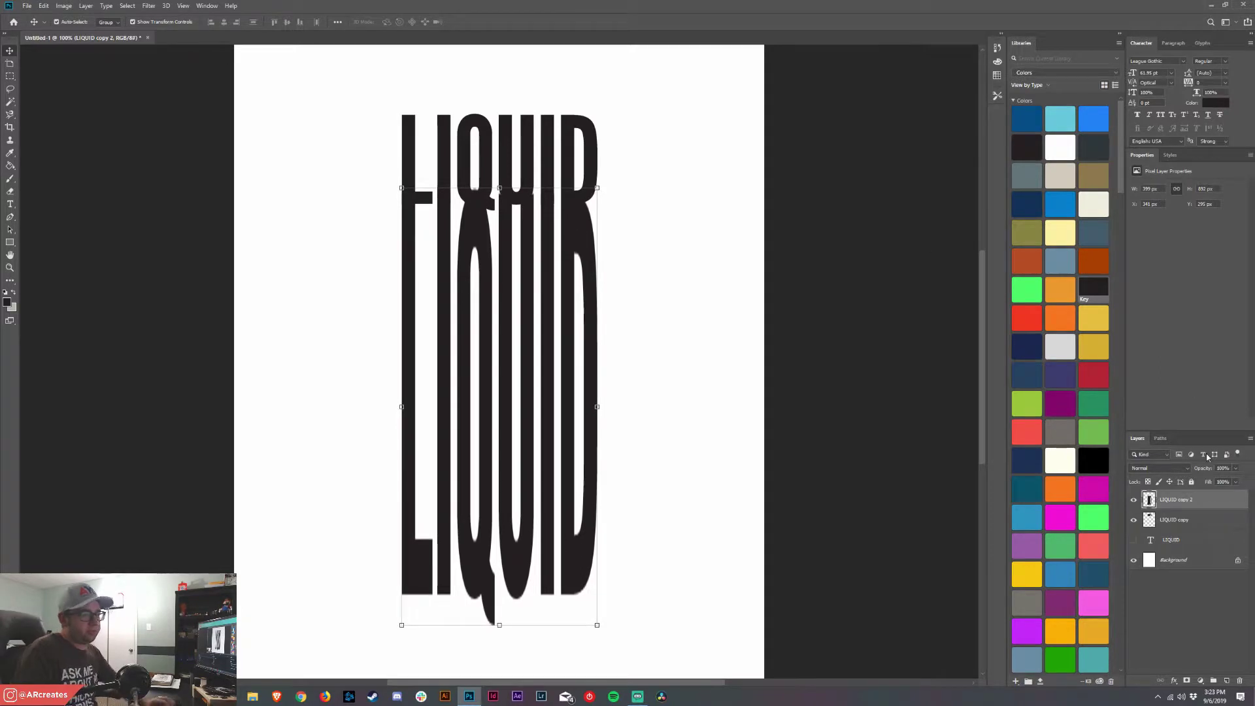
{"action": "left_click", "coordinate": [148, 6]}
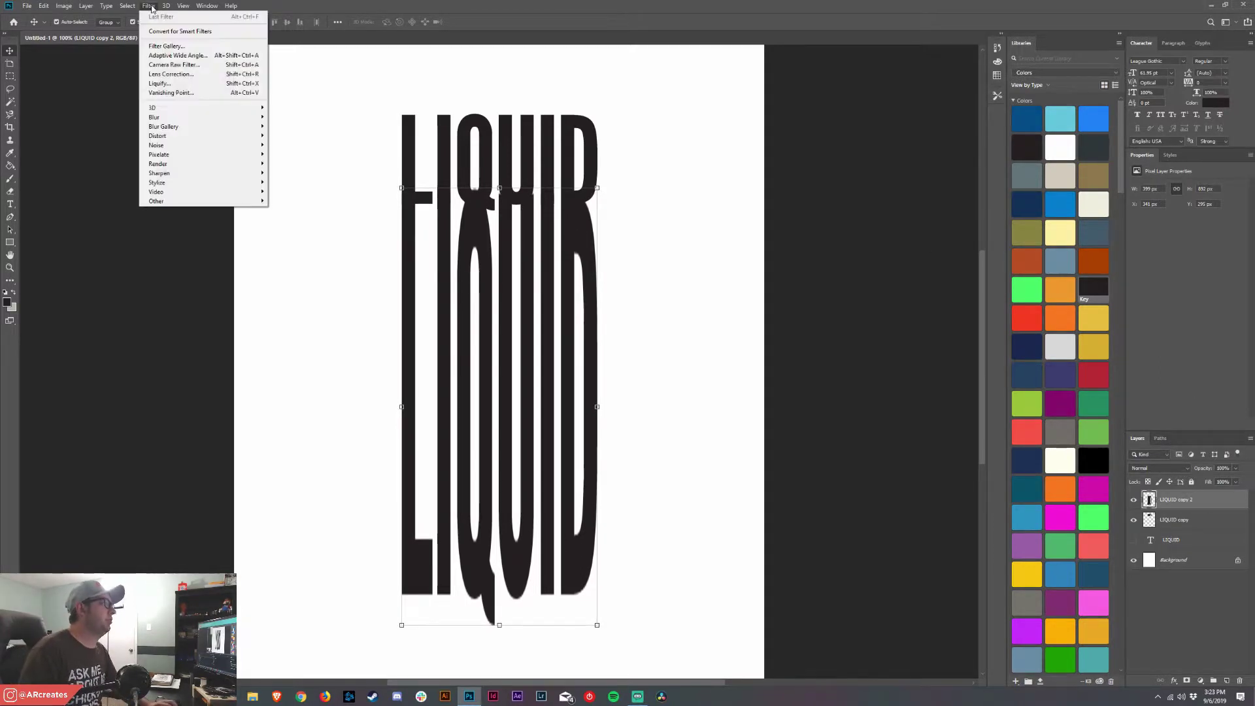
{"action": "left_click", "coordinate": [175, 85]}
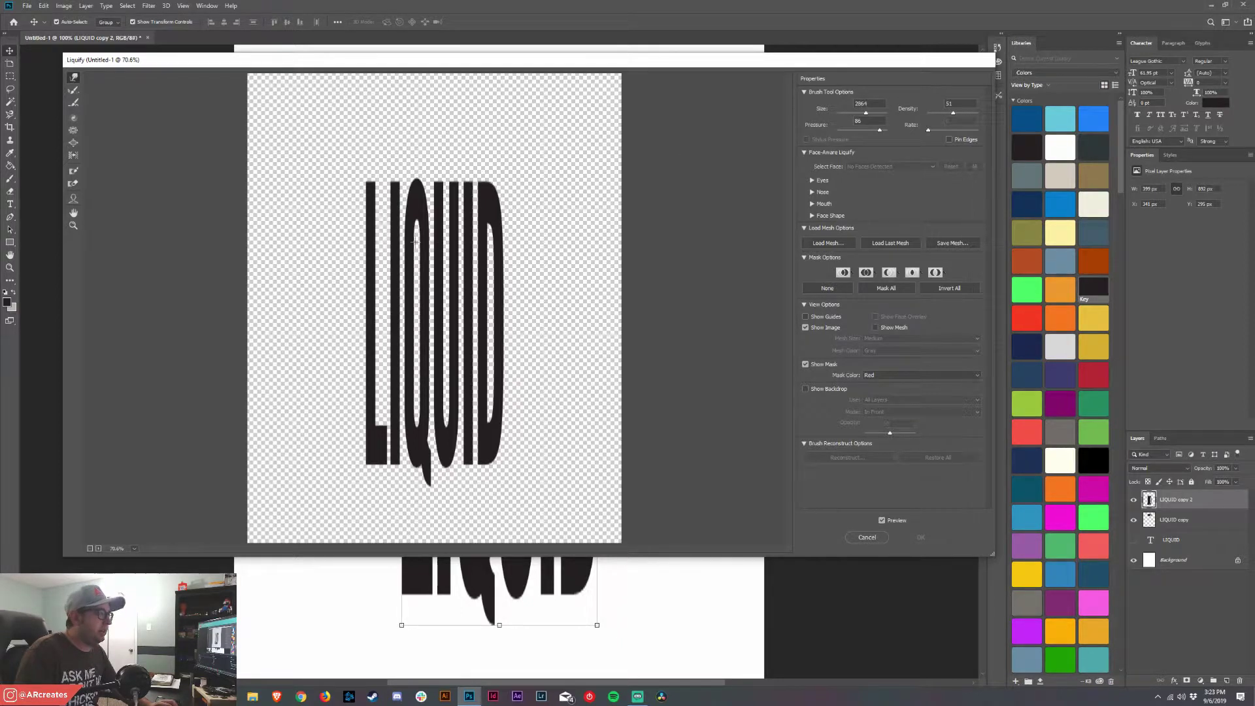
- Liquify the stretched copy into wavy zigzag drips using a size-35, pressure-73 Forward Warp brush
{"action": "left_click_drag", "start_coordinate": [866, 114], "coordinate": [843, 115]}
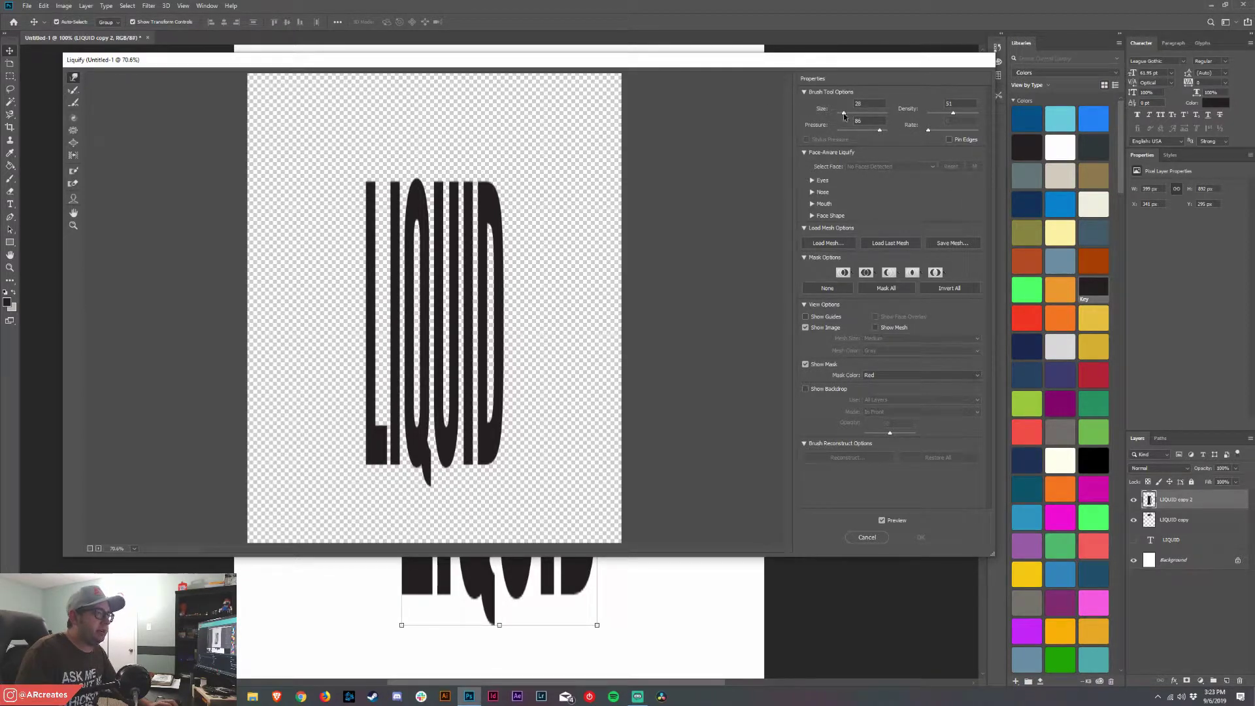
{"action": "left_click_drag", "start_coordinate": [844, 115], "coordinate": [845, 116]}
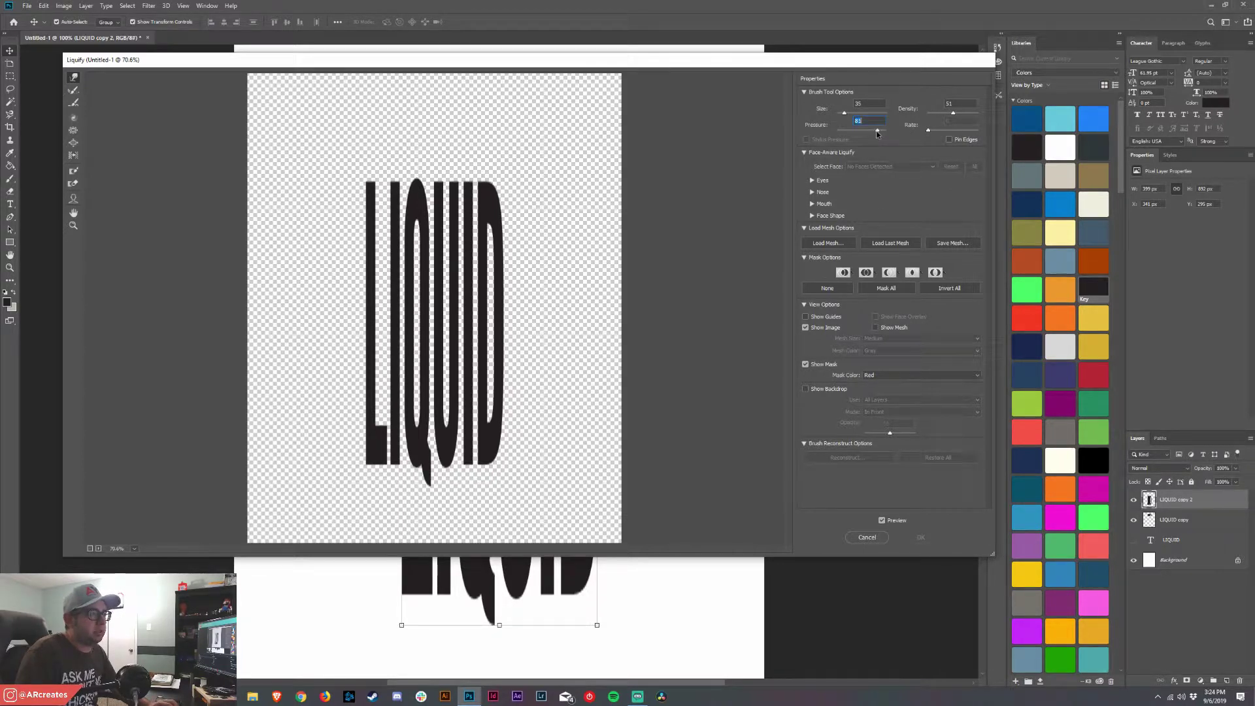
{"action": "left_click_drag", "start_coordinate": [879, 131], "coordinate": [874, 134]}
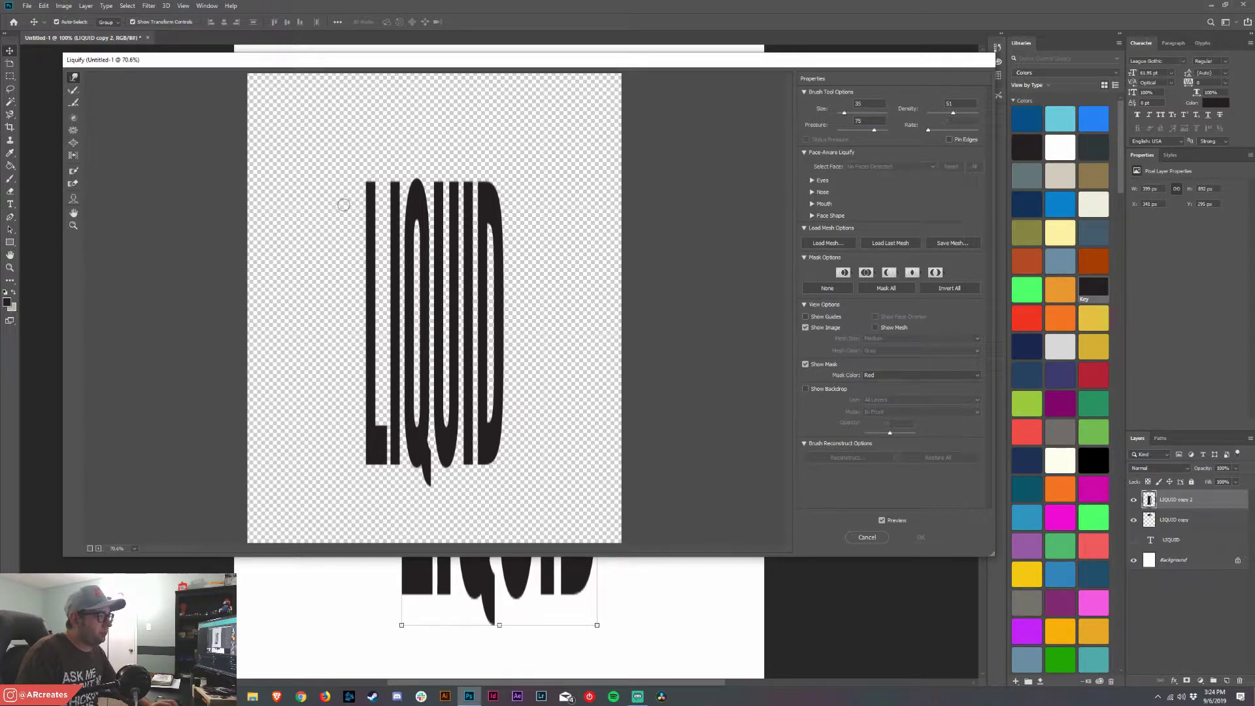
{"action": "mouse_move", "coordinate": [343, 204]}
{"action": "left_mouse_down"}
{"action": "mouse_move", "coordinate": [501, 203]}
{"action": "mouse_move", "coordinate": [528, 211]}
{"action": "mouse_move", "coordinate": [392, 221]}
{"action": "mouse_move", "coordinate": [421, 240]}
{"action": "mouse_move", "coordinate": [556, 243]}
{"action": "mouse_move", "coordinate": [321, 271]}
{"action": "mouse_move", "coordinate": [526, 273]}
{"action": "mouse_move", "coordinate": [342, 289]}
{"action": "mouse_move", "coordinate": [364, 305]}
{"action": "mouse_move", "coordinate": [523, 308]}
{"action": "mouse_move", "coordinate": [341, 338]}
{"action": "mouse_move", "coordinate": [532, 351]}
{"action": "mouse_move", "coordinate": [326, 386]}
{"action": "mouse_move", "coordinate": [561, 398]}
{"action": "mouse_move", "coordinate": [381, 410]}
{"action": "mouse_move", "coordinate": [371, 419]}
{"action": "mouse_move", "coordinate": [530, 427]}
{"action": "mouse_move", "coordinate": [317, 451]}
{"action": "mouse_move", "coordinate": [499, 457]}
{"action": "mouse_move", "coordinate": [487, 462]}
{"action": "mouse_move", "coordinate": [326, 472]}
{"action": "mouse_move", "coordinate": [543, 485]}
{"action": "left_mouse_up"}
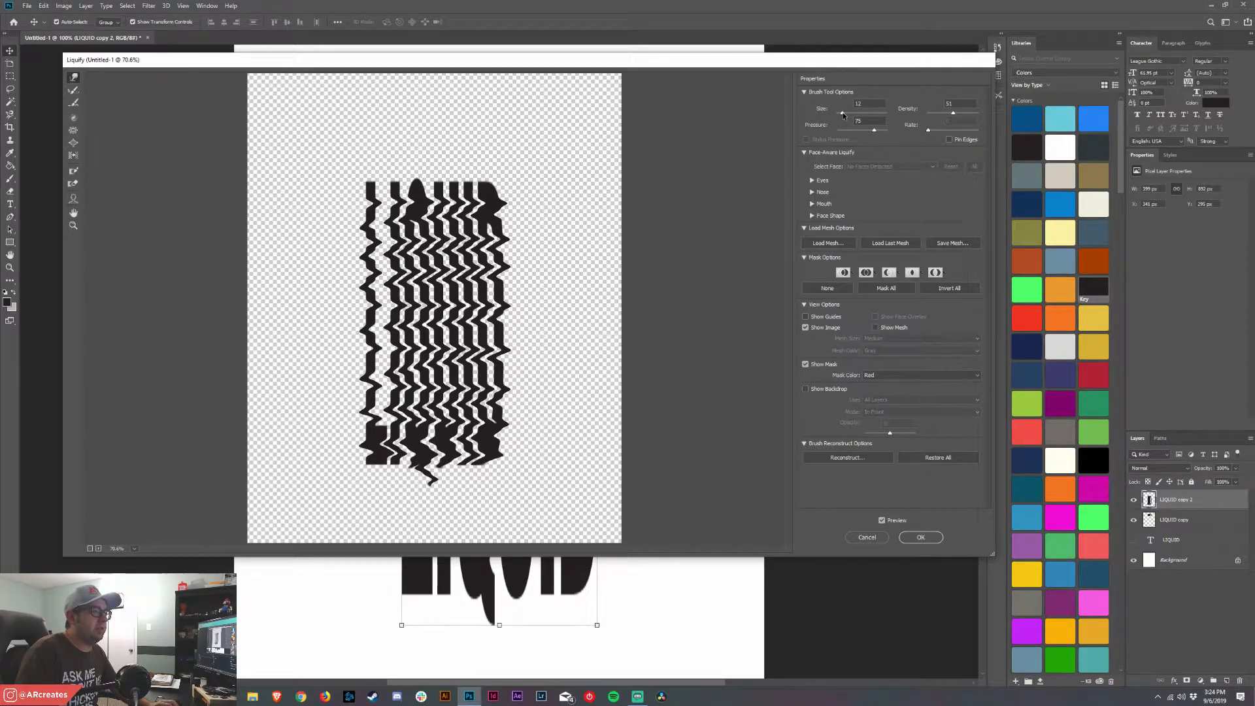
{"action": "left_click", "coordinate": [953, 113]}
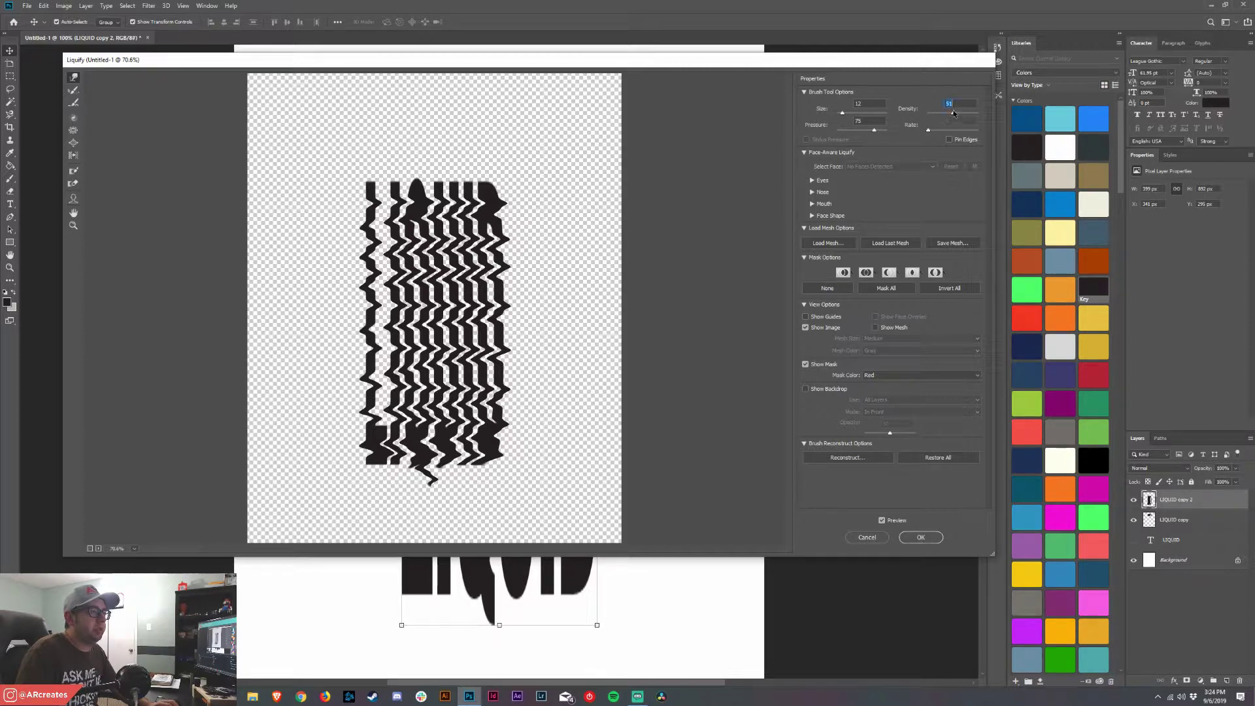
{"action": "left_click_drag", "start_coordinate": [951, 113], "coordinate": [860, 132]}
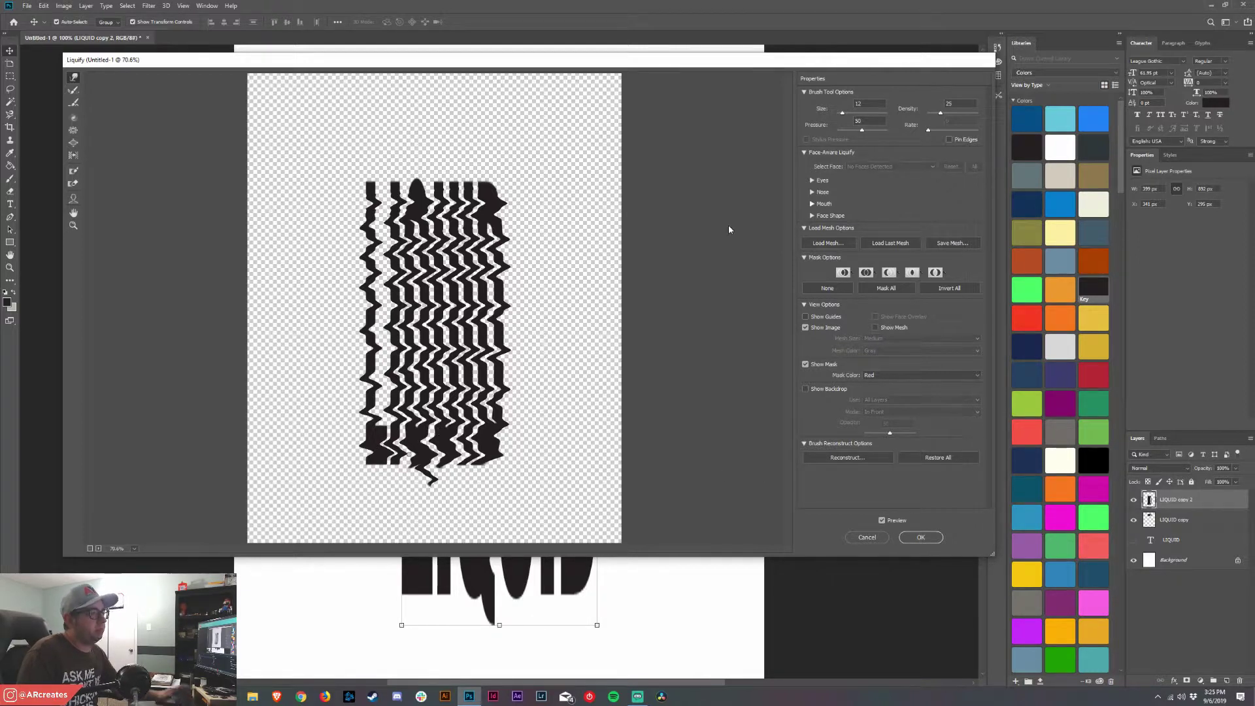
{"action": "key", "text": "Return"}
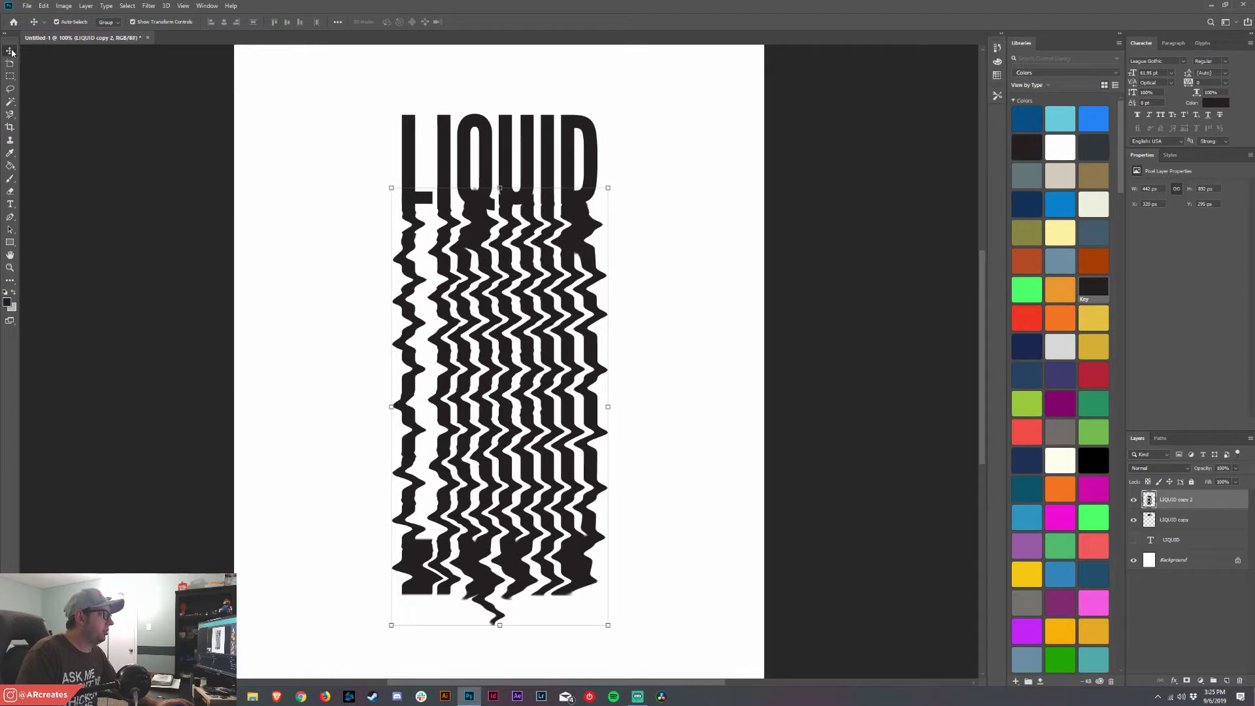
- Nudge the wavy drips up about 16 px and add a layer mask to them
{"action": "left_click", "coordinate": [157, 138]}
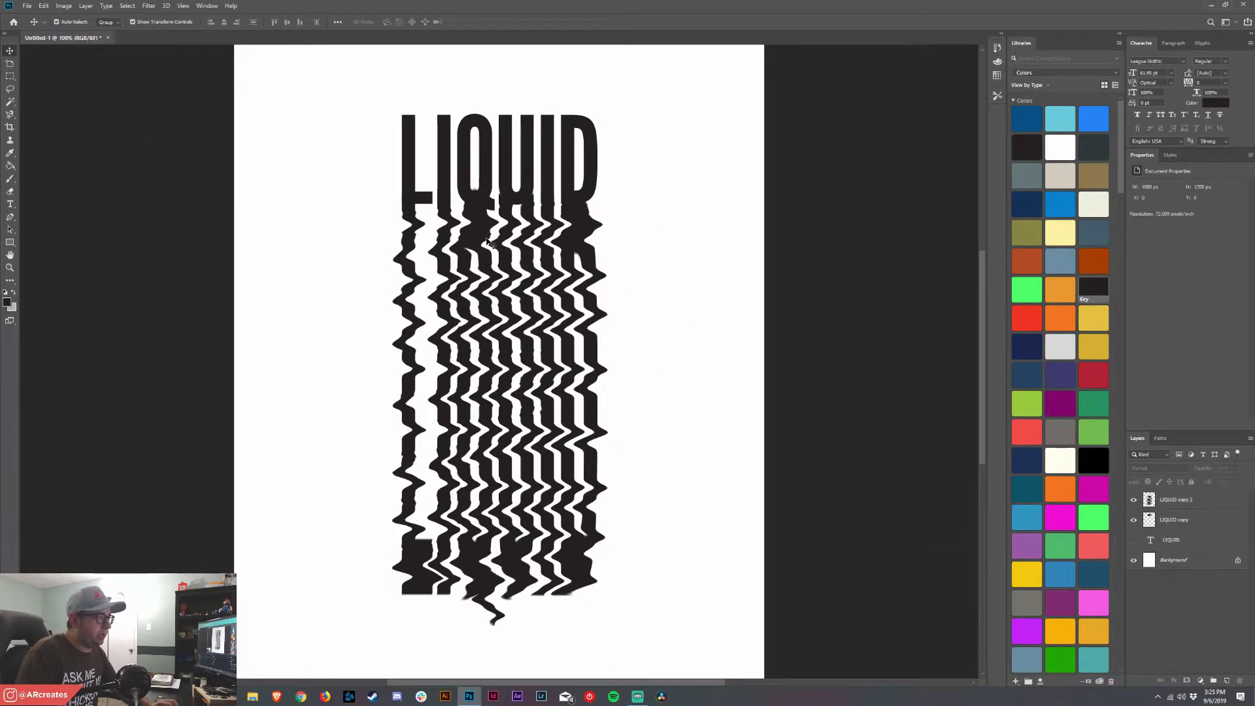
{"action": "left_click_drag", "start_coordinate": [485, 240], "coordinate": [485, 232]}
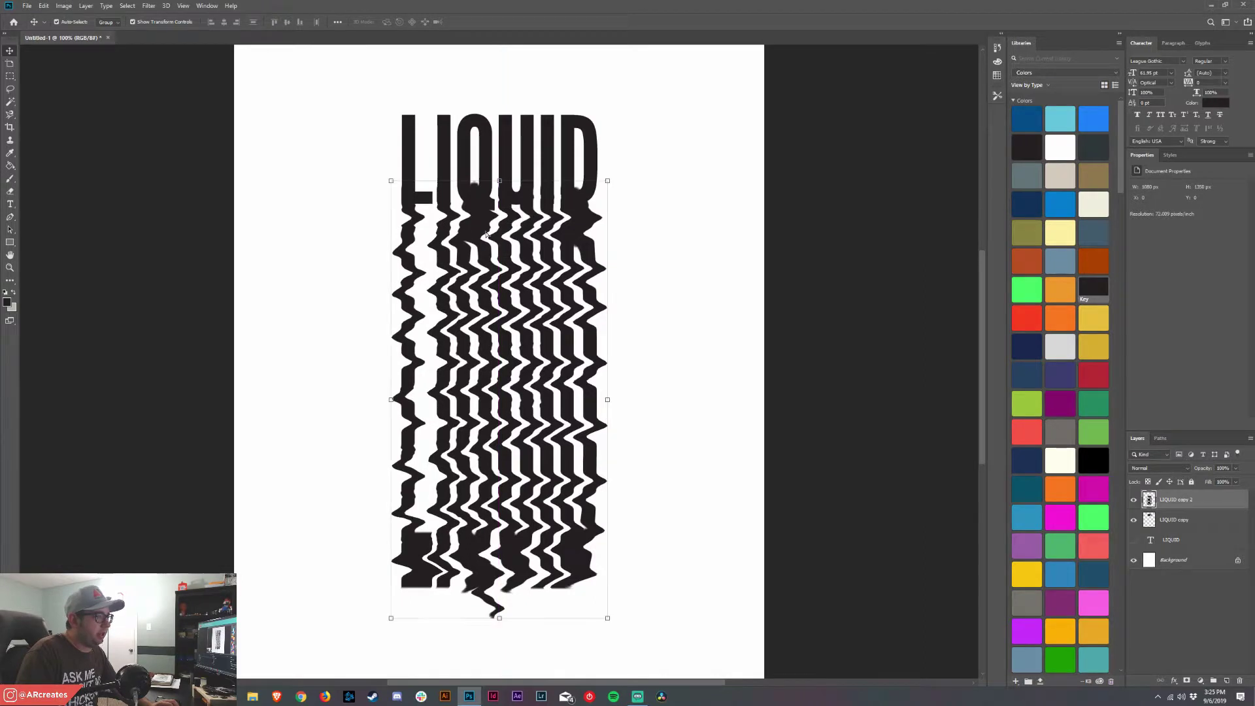
{"action": "left_click", "coordinate": [1186, 680]}
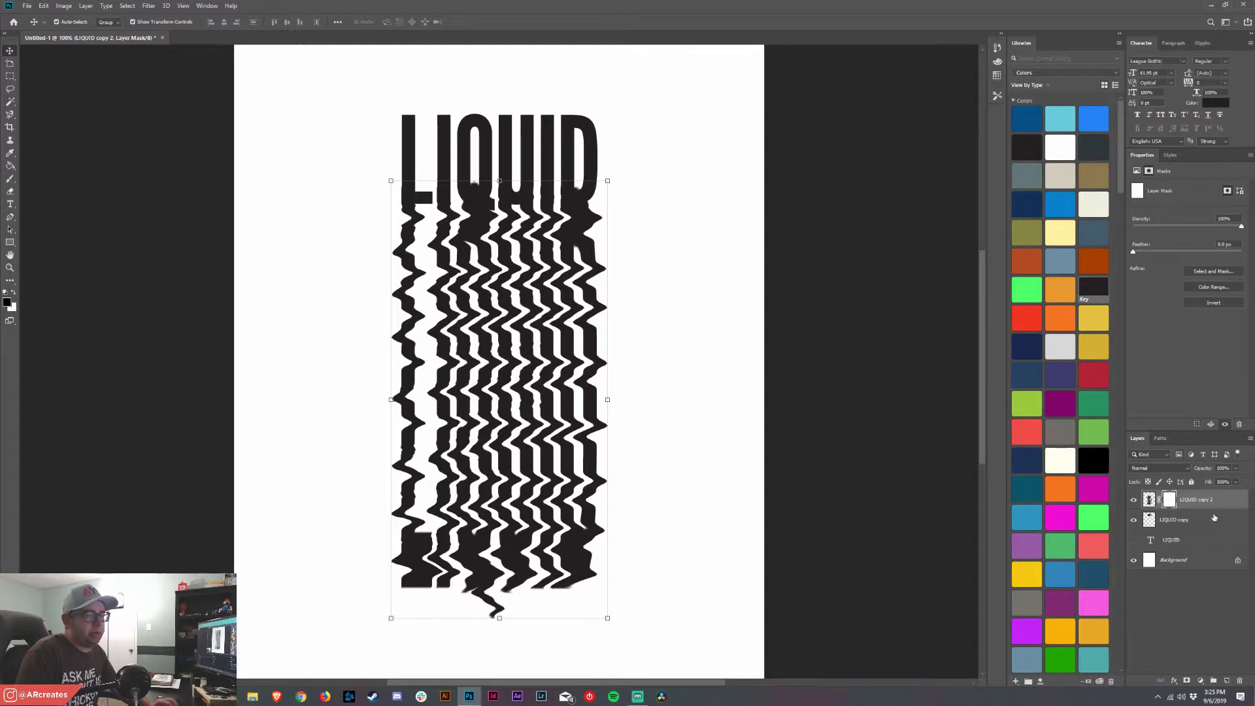
- Move the drip layer below LIQUID copy and bring up its Layer Style dialog
{"action": "left_click_drag", "start_coordinate": [1208, 507], "coordinate": [1232, 529]}
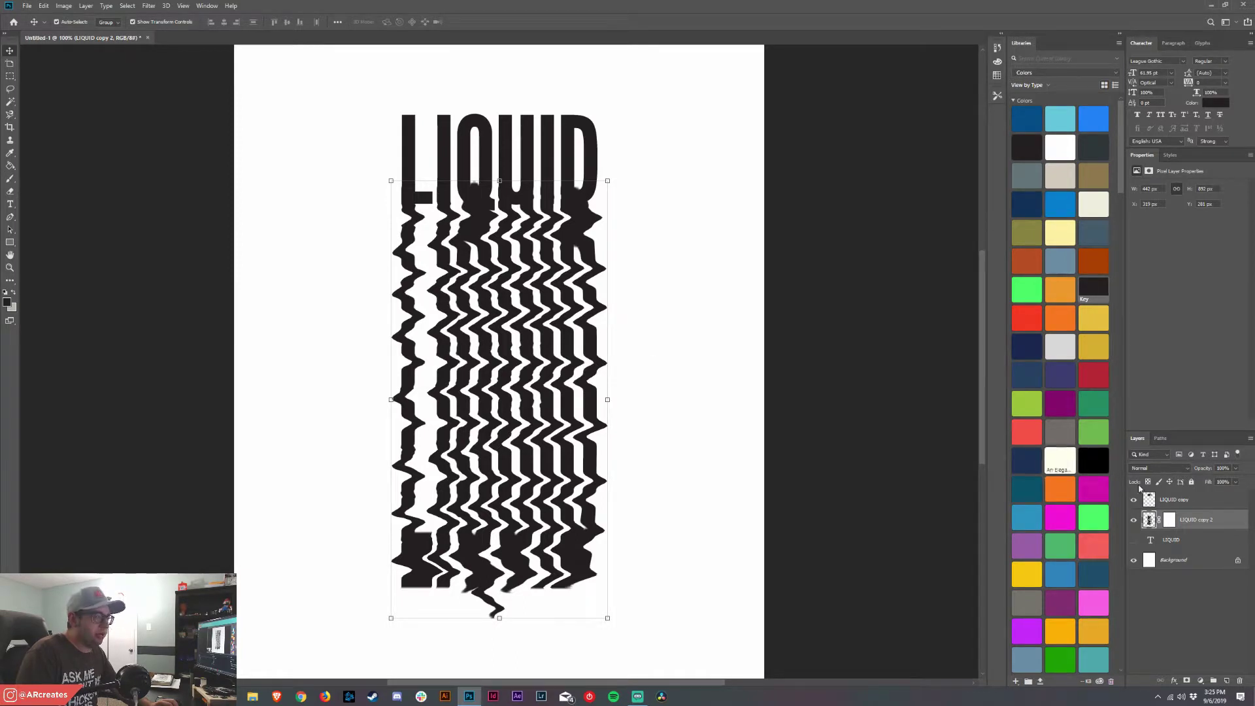
{"action": "right_click", "coordinate": [1149, 518]}
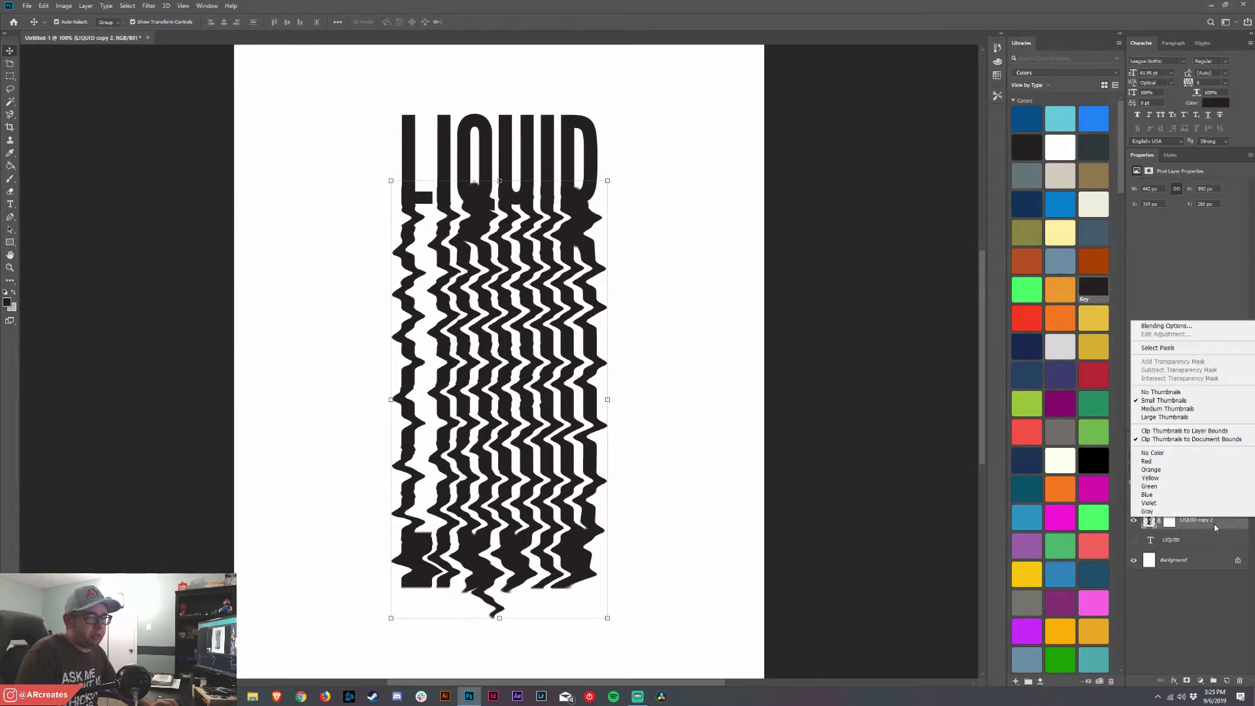
{"action": "right_click", "coordinate": [1196, 519]}
{"action": "left_click", "coordinate": [953, 473]}
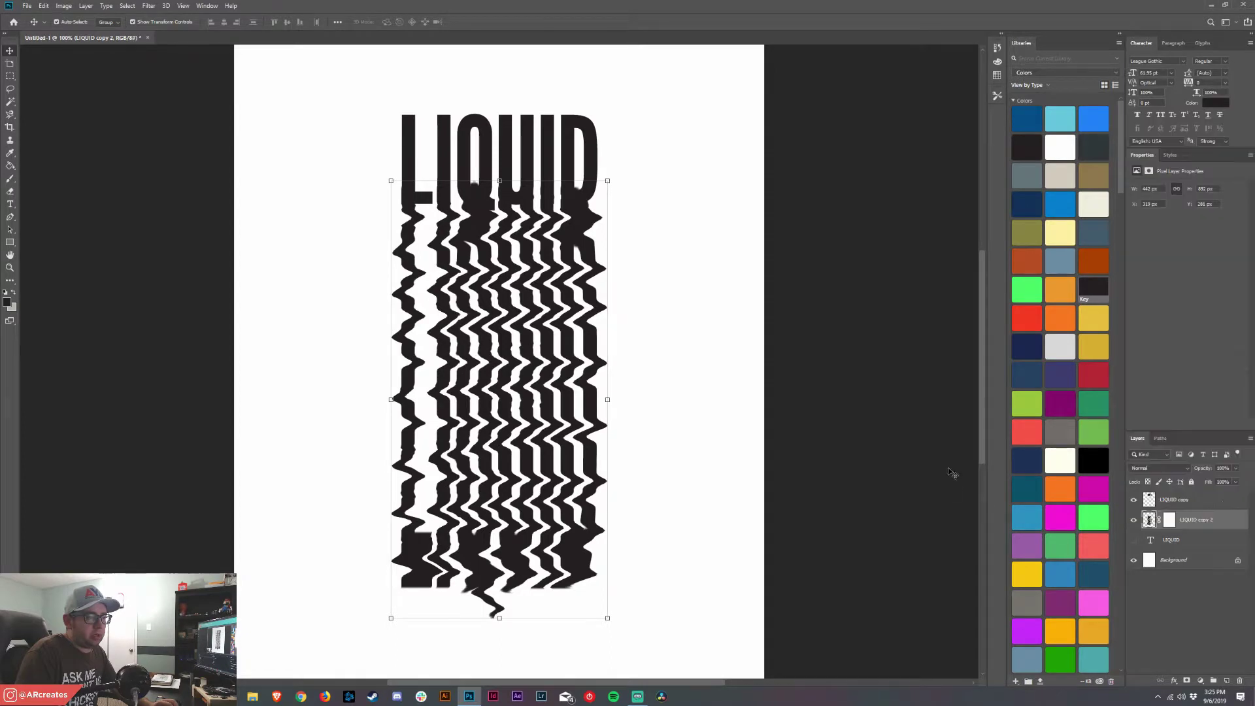
{"action": "key", "text": "space"}
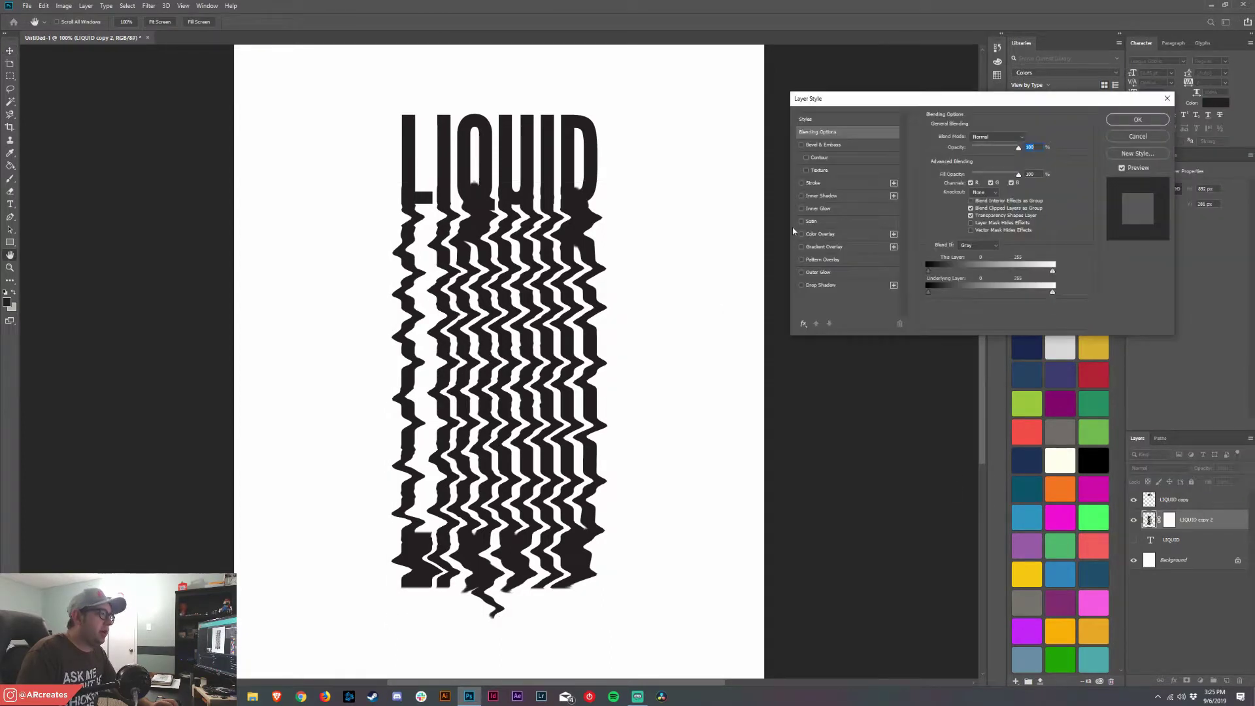
- Give LIQUID copy 2 a bright magenta ff00f6 Color Overlay
{"action": "left_click", "coordinate": [830, 234]}
{"action": "left_click", "coordinate": [1025, 138]}
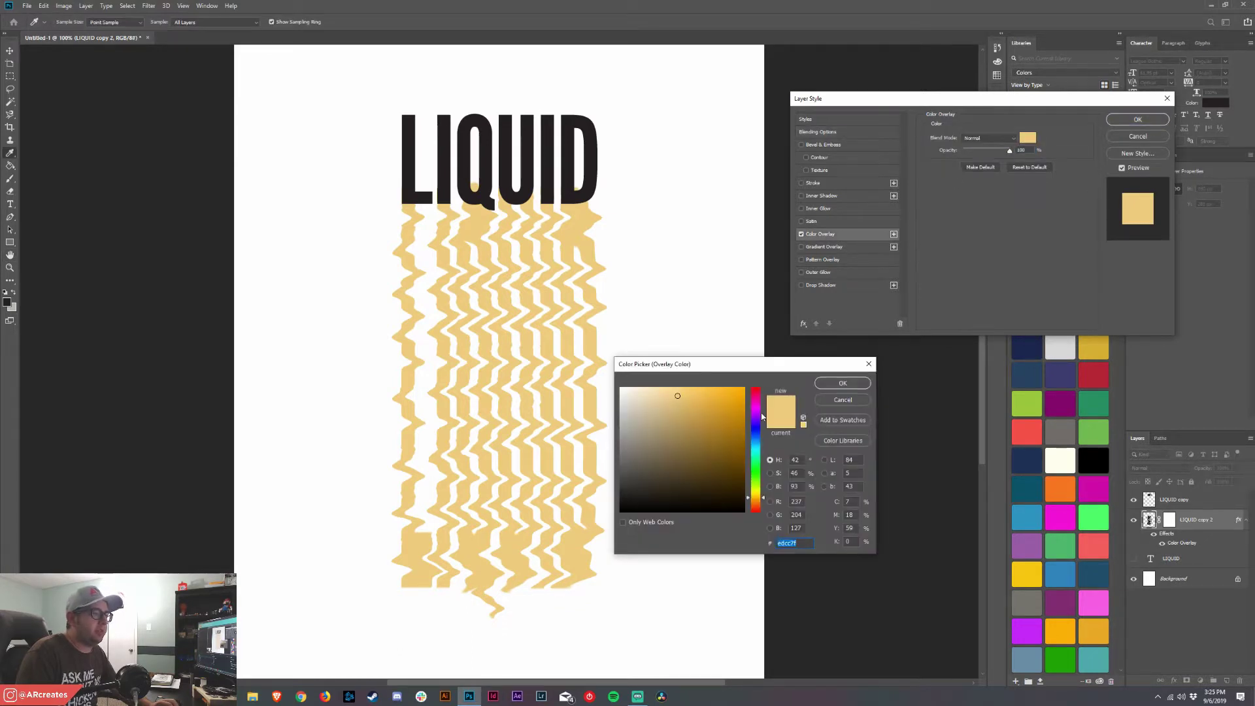
{"action": "left_click_drag", "start_coordinate": [761, 417], "coordinate": [744, 386]}
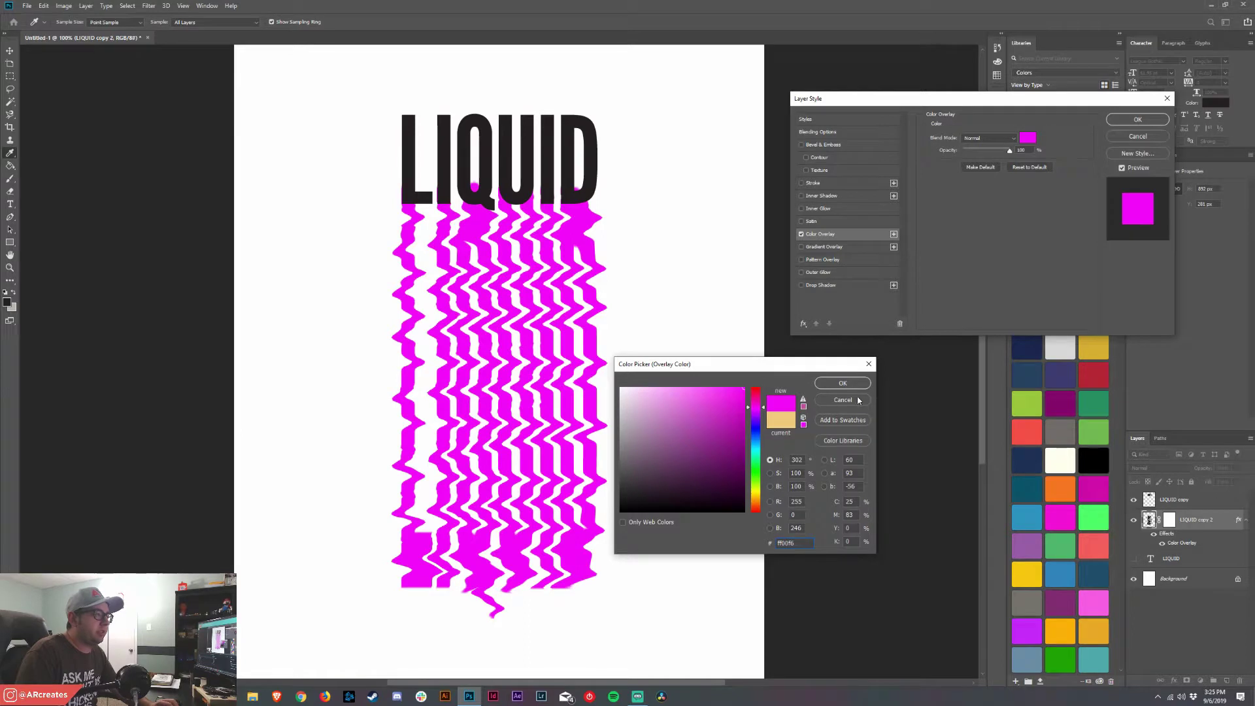
{"action": "left_click", "coordinate": [843, 382]}
{"action": "left_click", "coordinate": [1137, 119]}
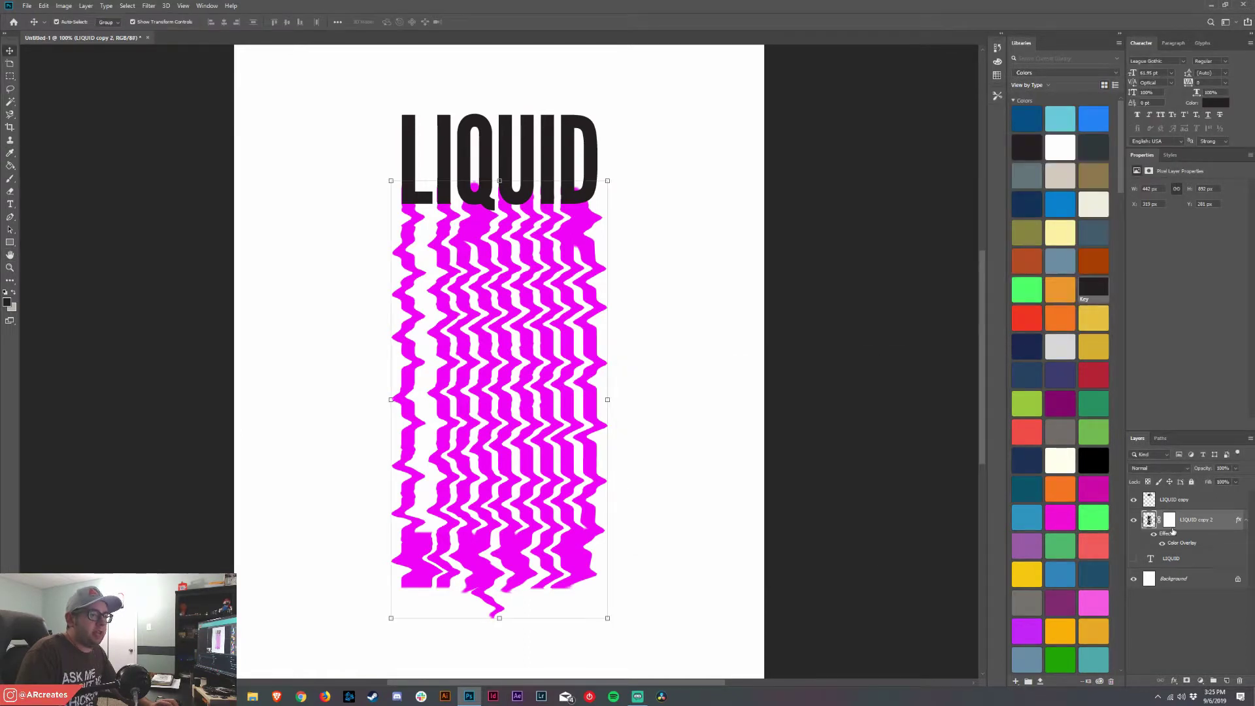
- Zoom to 400% and set up a 28 px hard brush on the drip layer's mask
{"action": "key", "text": "z"}
{"action": "left_click_drag", "start_coordinate": [428, 304], "coordinate": [394, 308]}
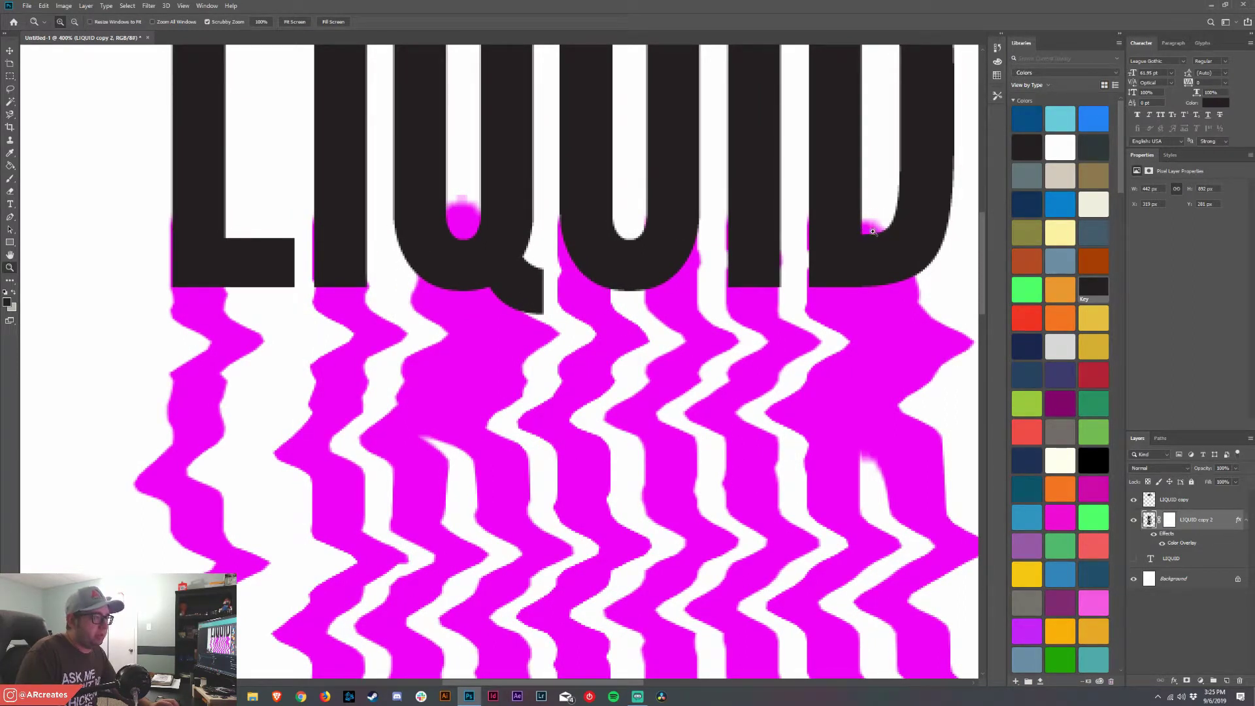
{"action": "left_click", "coordinate": [8, 180]}
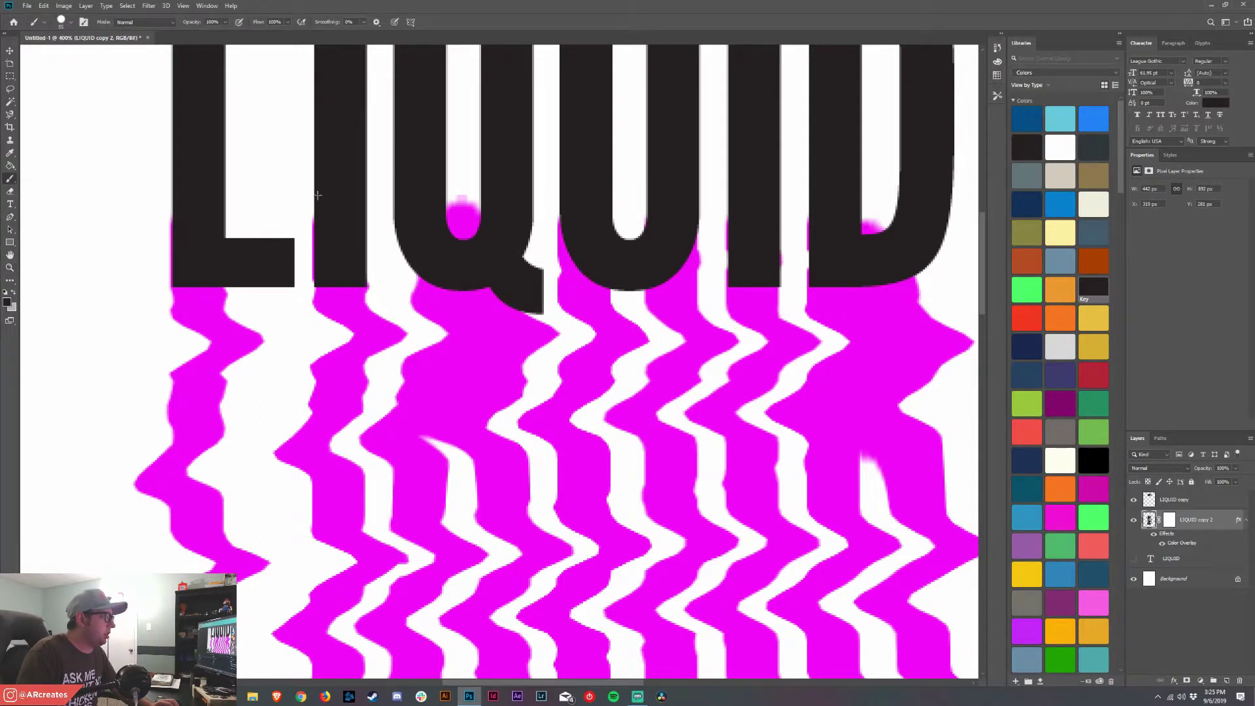
{"action": "right_click", "coordinate": [673, 191]}
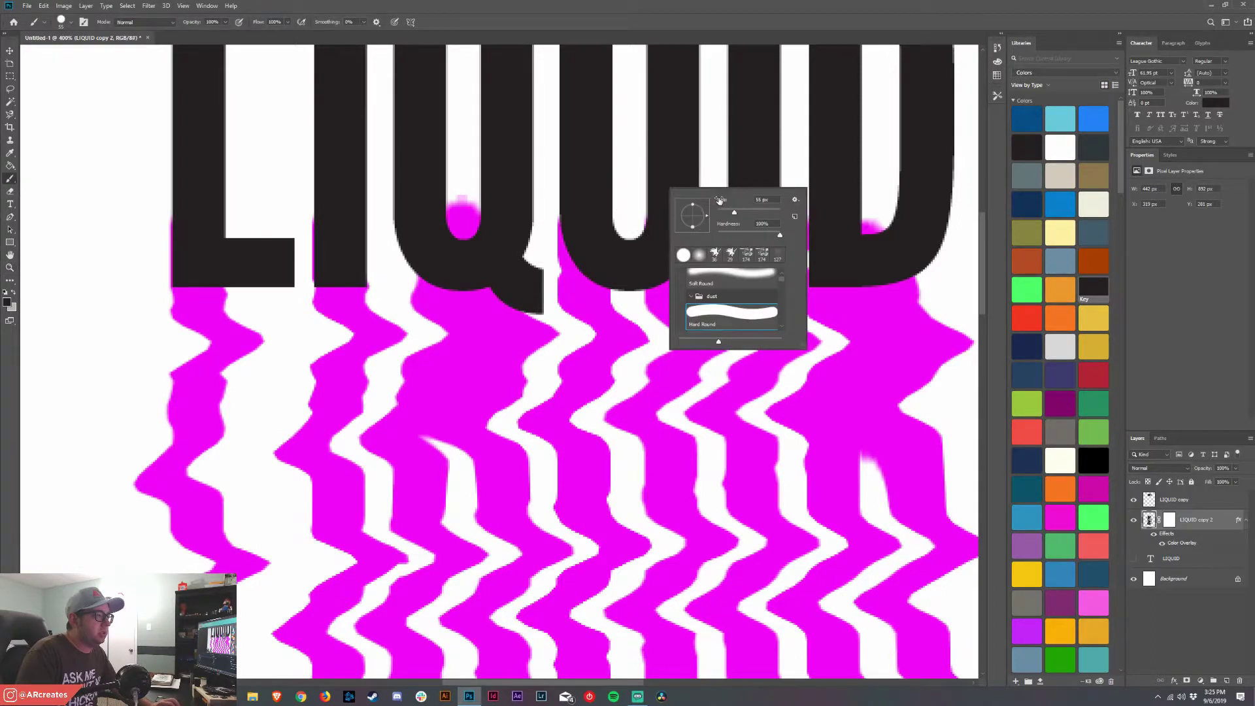
{"action": "left_click_drag", "start_coordinate": [726, 213], "coordinate": [725, 212]}
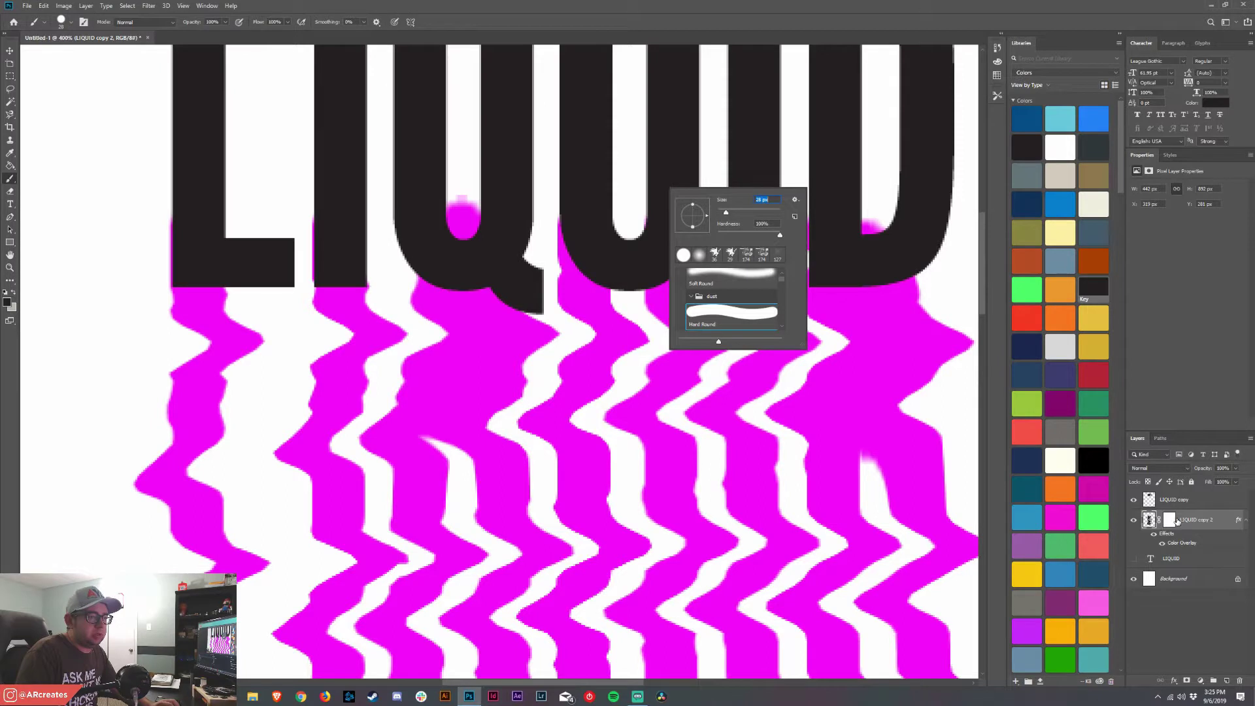
{"action": "left_click", "coordinate": [1172, 519]}
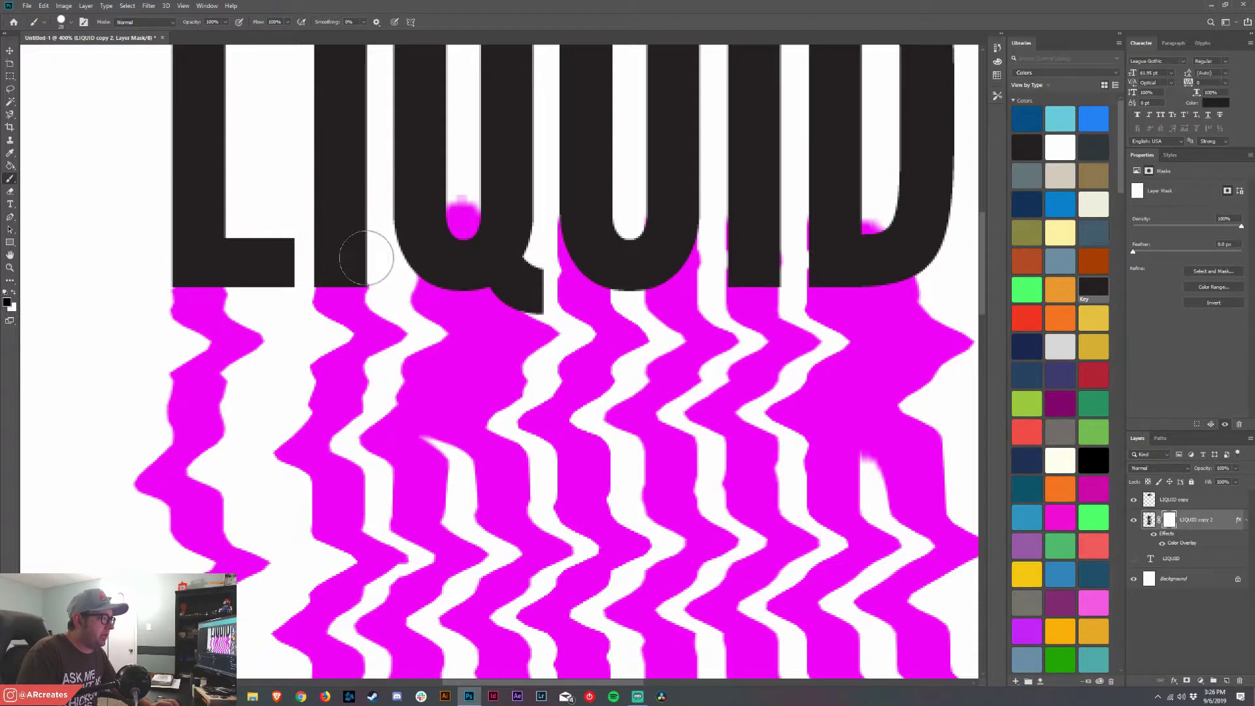
- Mask out the magenta blobs inside the Q and D and restore magenta along the U
{"action": "mouse_move", "coordinate": [445, 199]}
{"action": "left_mouse_down"}
{"action": "mouse_move", "coordinate": [458, 196]}
{"action": "mouse_move", "coordinate": [451, 222]}
{"action": "mouse_move", "coordinate": [462, 224]}
{"action": "mouse_move", "coordinate": [552, 193]}
{"action": "mouse_move", "coordinate": [588, 219]}
{"action": "mouse_move", "coordinate": [559, 182]}
{"action": "mouse_move", "coordinate": [537, 260]}
{"action": "mouse_move", "coordinate": [567, 206]}
{"action": "mouse_move", "coordinate": [646, 204]}
{"action": "mouse_move", "coordinate": [665, 222]}
{"action": "mouse_move", "coordinate": [681, 196]}
{"action": "mouse_move", "coordinate": [624, 226]}
{"action": "left_mouse_up"}
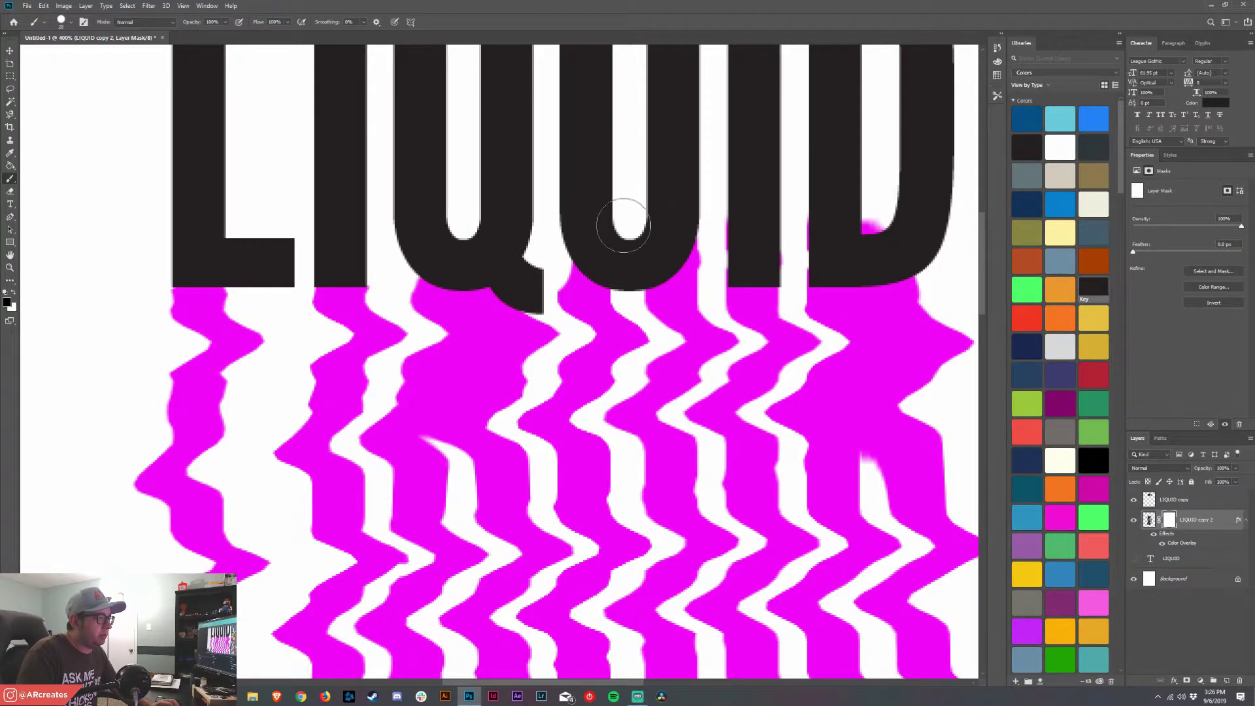
{"action": "left_click", "coordinate": [13, 294]}
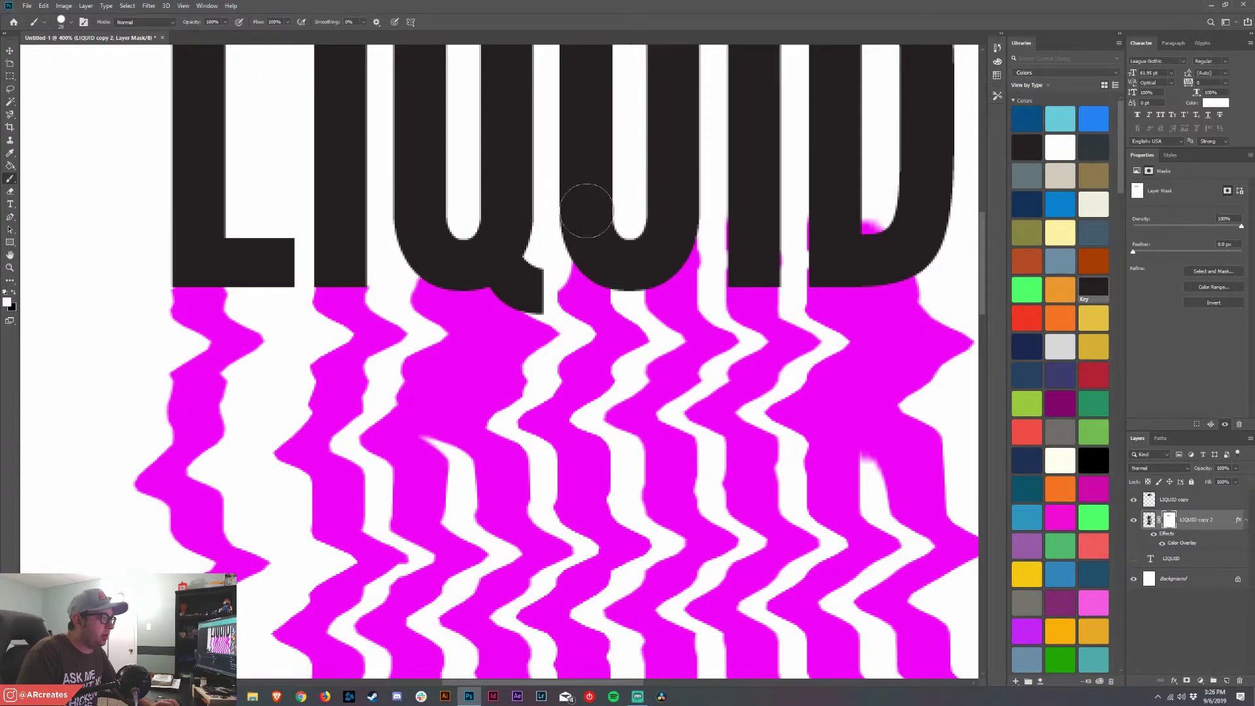
{"action": "left_click_drag", "start_coordinate": [584, 234], "coordinate": [583, 270]}
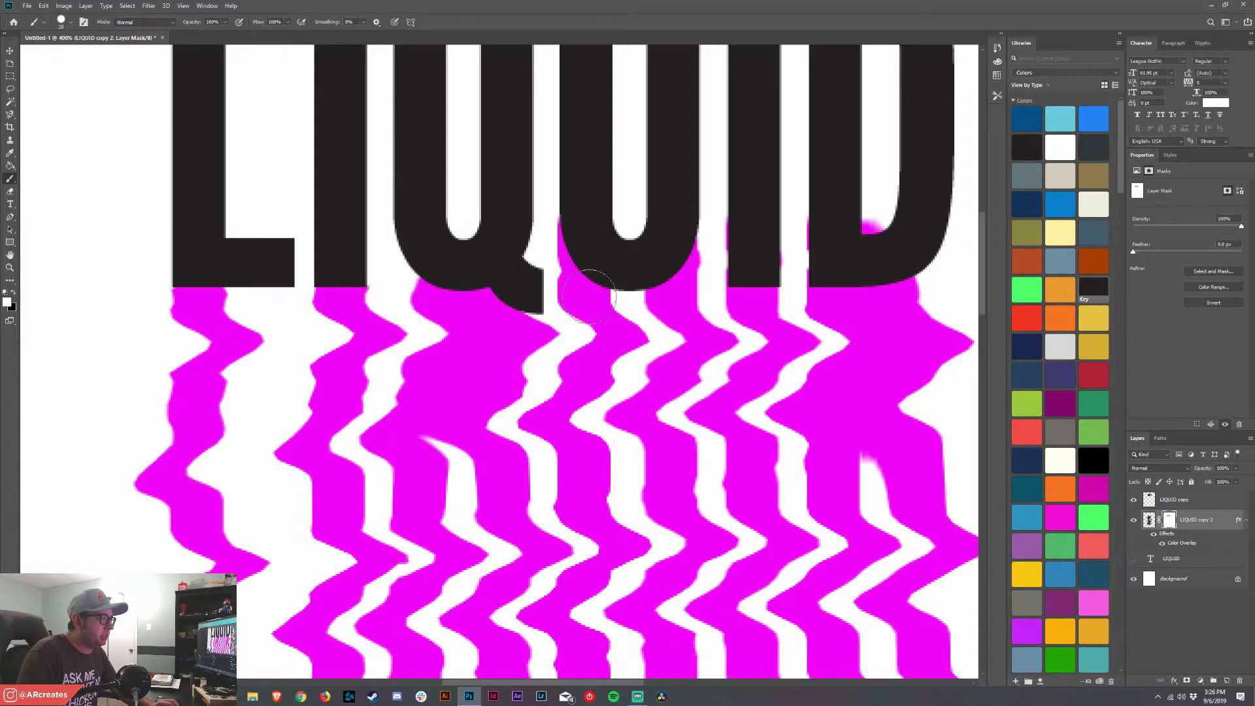
{"action": "left_click", "coordinate": [15, 294]}
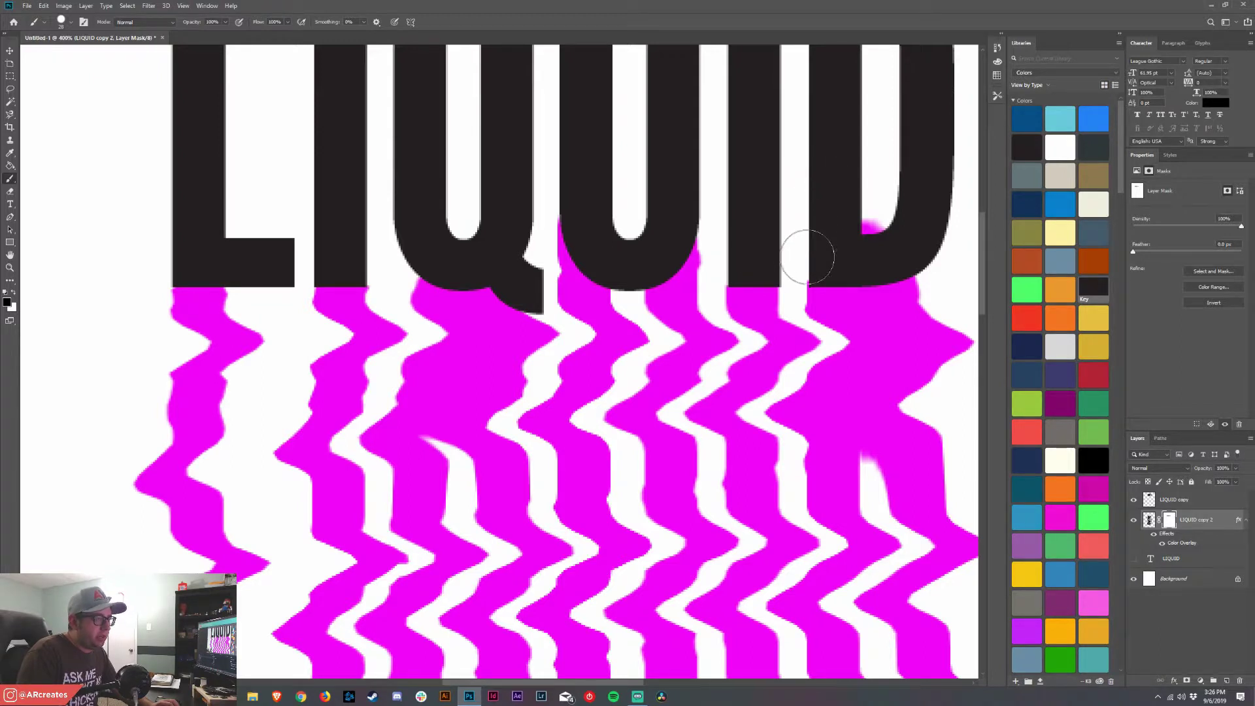
{"action": "left_click_drag", "start_coordinate": [846, 236], "coordinate": [896, 219]}
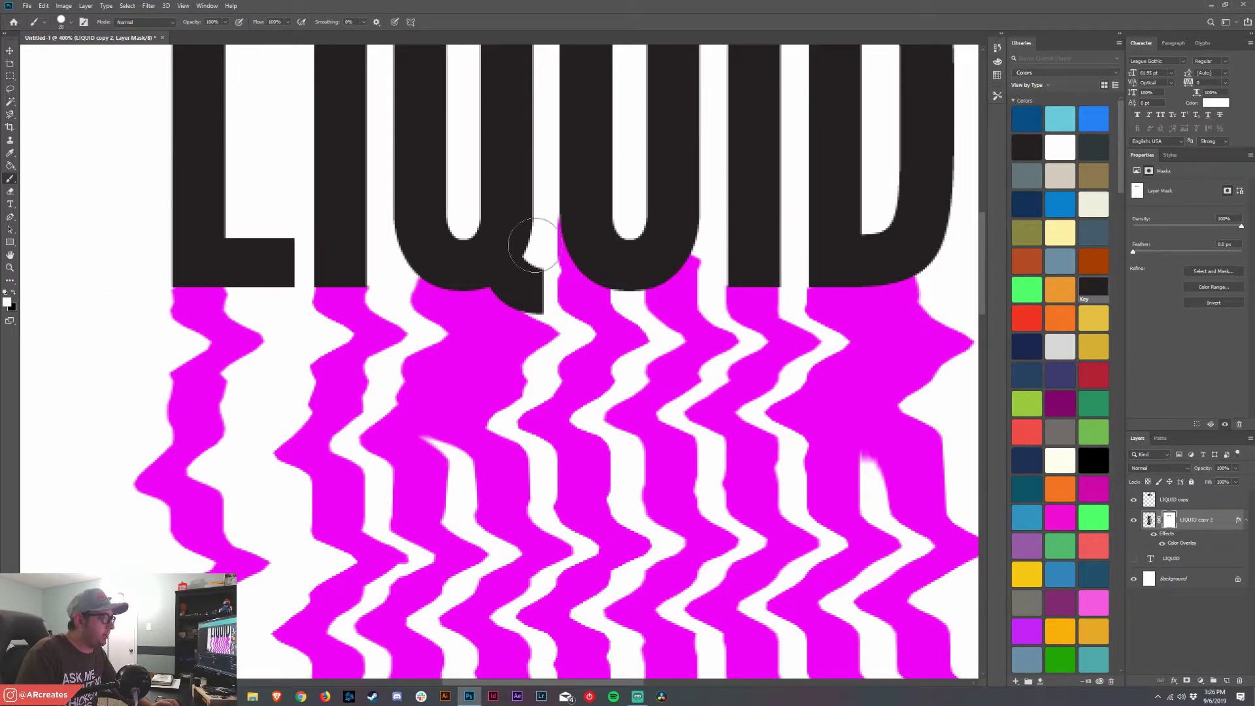
{"action": "left_click_drag", "start_coordinate": [654, 235], "coordinate": [678, 235]}
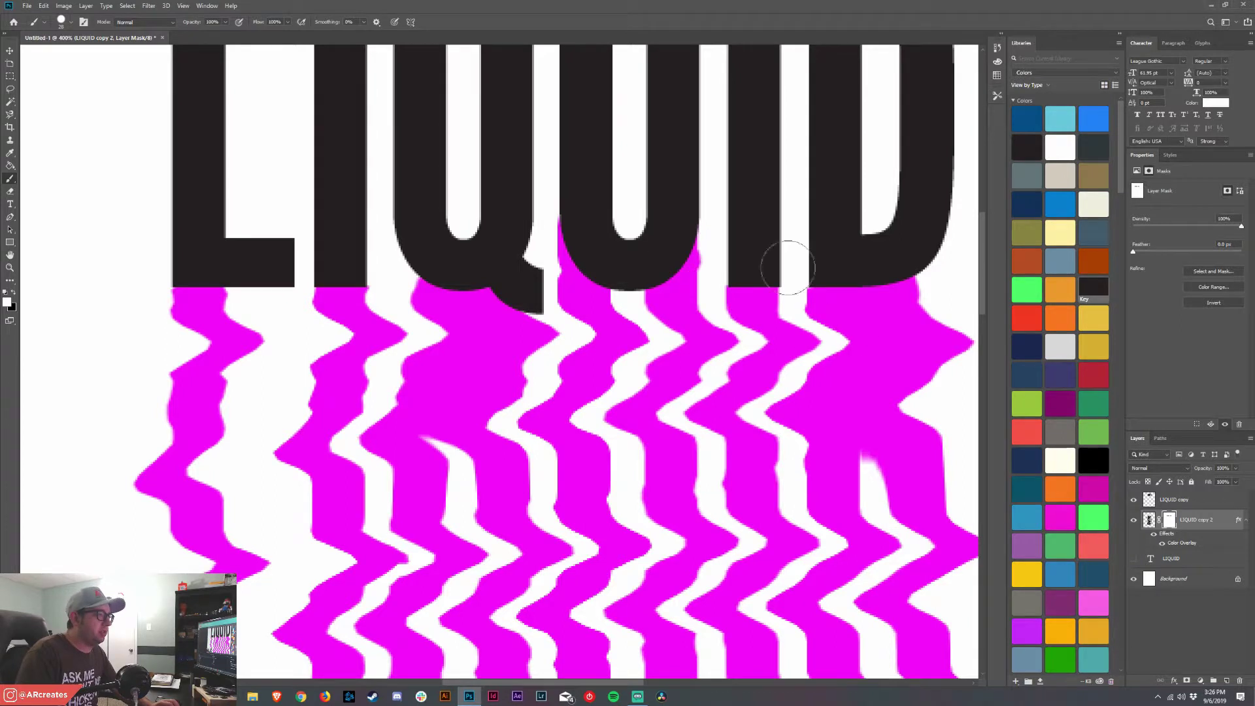
{"action": "left_click", "coordinate": [10, 54]}
- Paint black on the mask to erase the lowest magenta drip tip below the drips
{"action": "scroll", "coordinate": [400, 353], "scroll_direction": "down", "scroll_amount": 3}
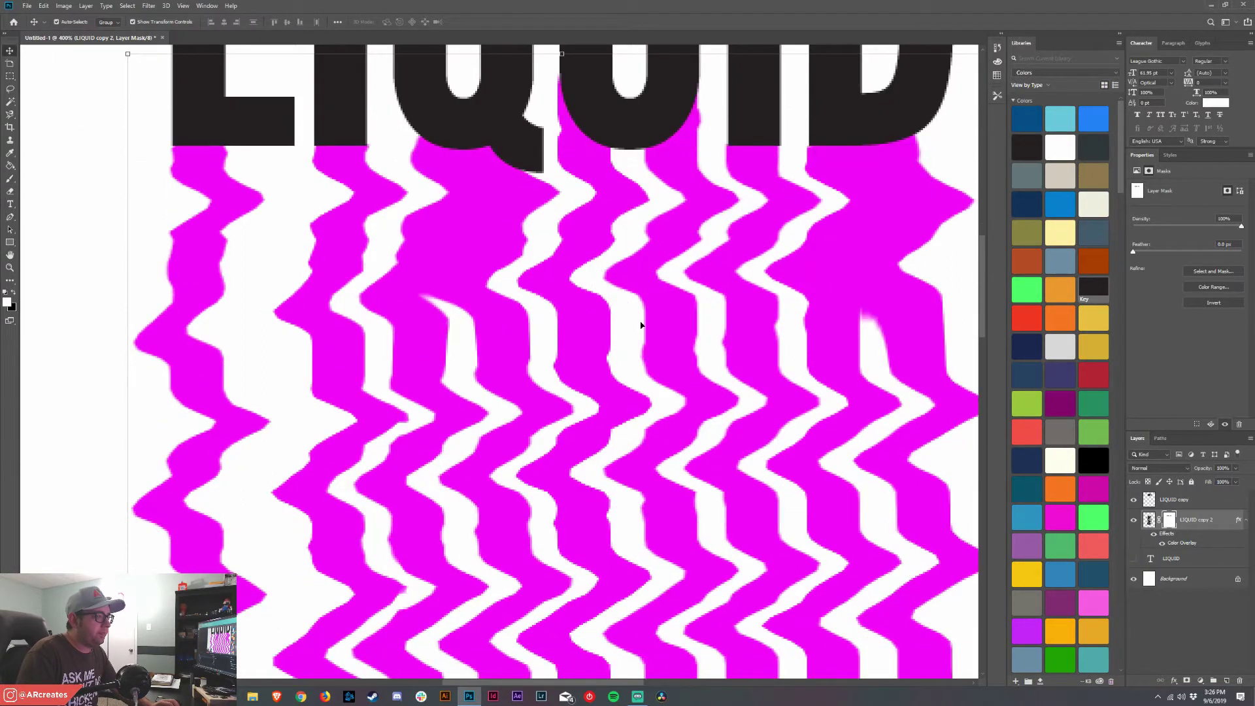
{"action": "left_click_drag", "start_coordinate": [980, 256], "coordinate": [972, 462]}
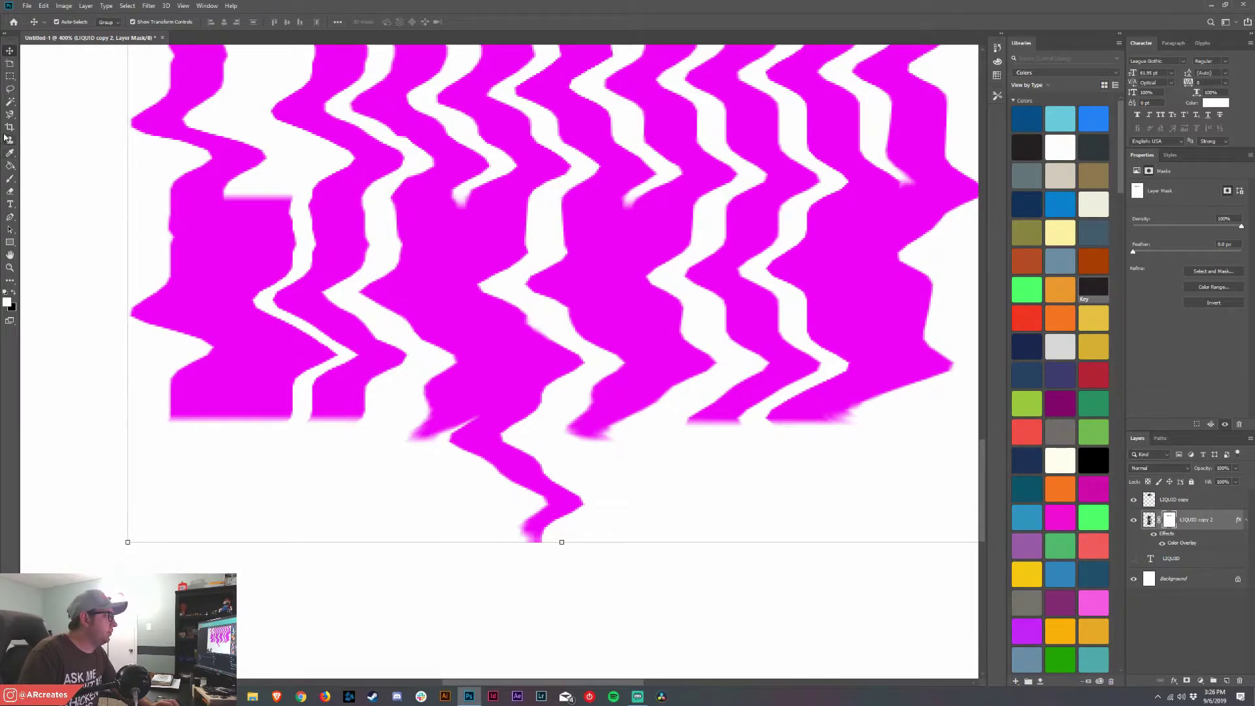
{"action": "left_click", "coordinate": [11, 183]}
{"action": "left_click", "coordinate": [14, 294]}
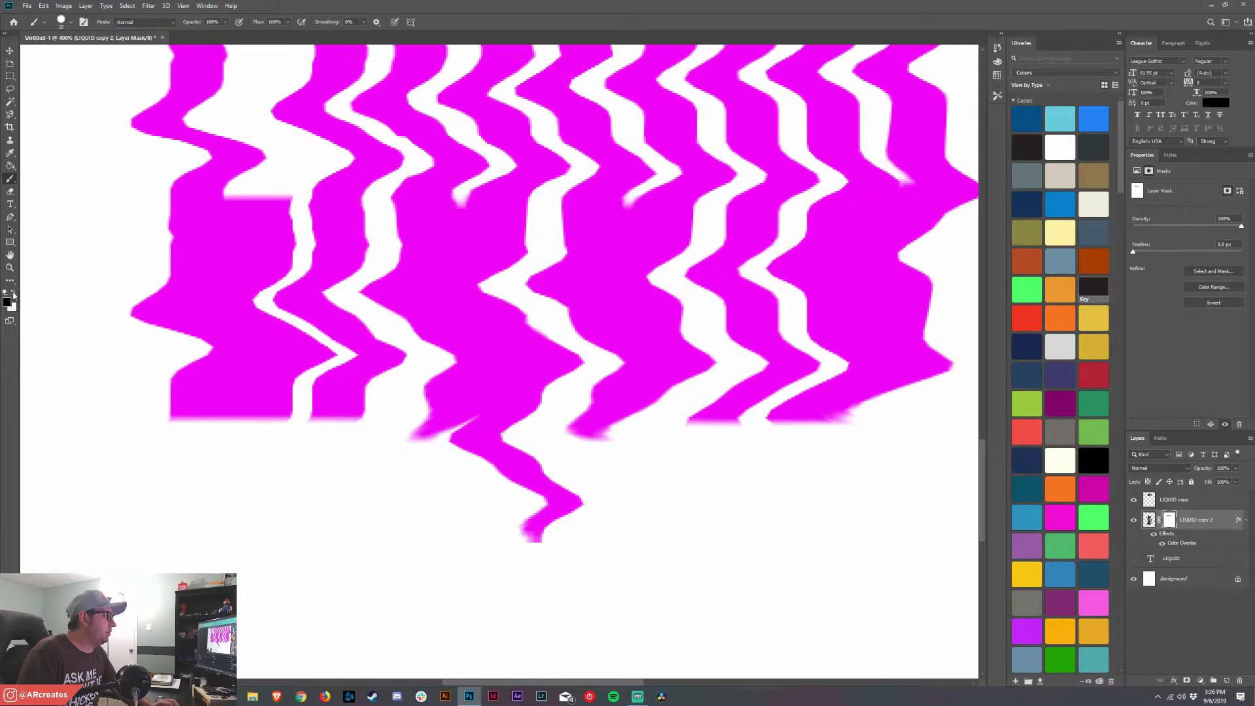
{"action": "right_click", "coordinate": [387, 243]}
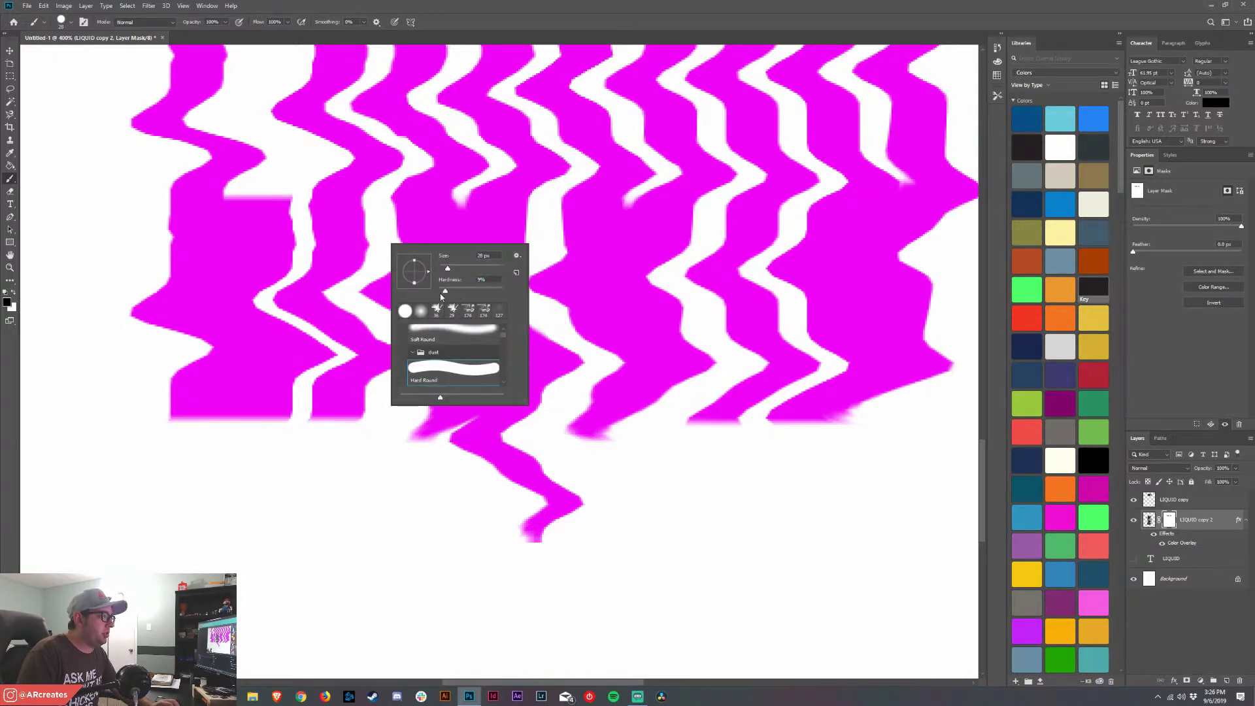
{"action": "key", "text": "Return"}
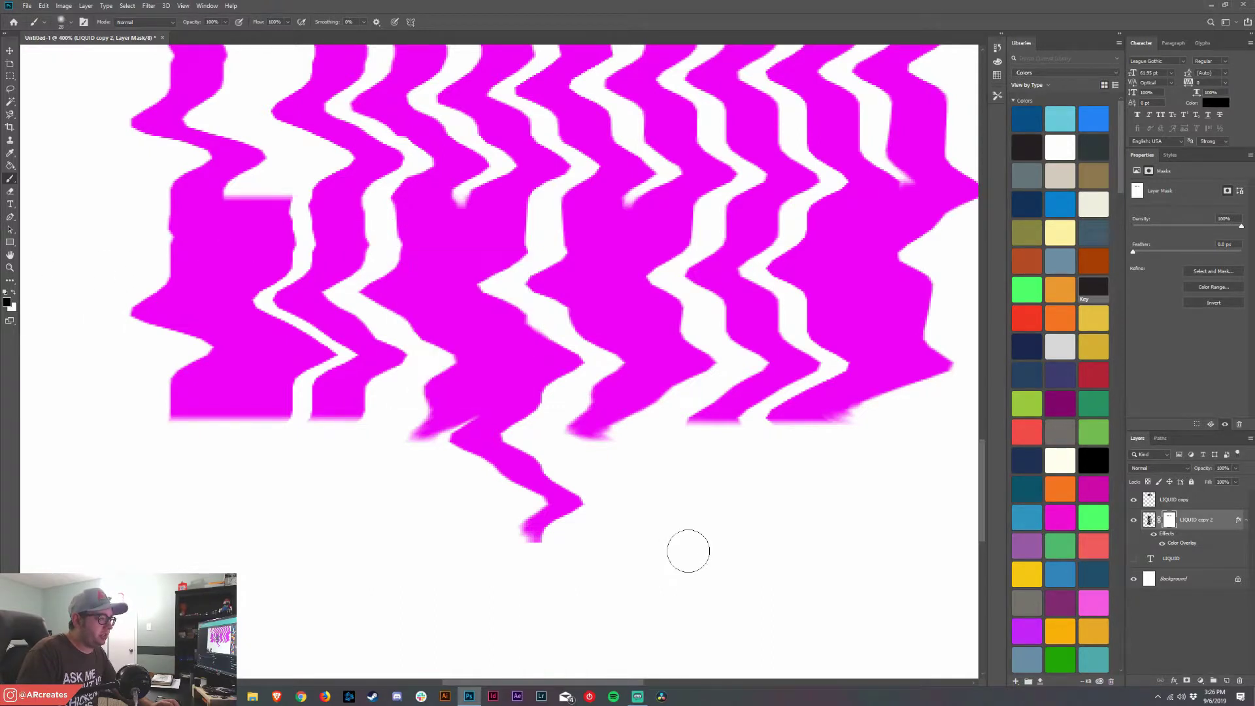
{"action": "mouse_move", "coordinate": [568, 552]}
{"action": "left_mouse_down"}
{"action": "mouse_move", "coordinate": [539, 530]}
{"action": "mouse_move", "coordinate": [578, 511]}
{"action": "mouse_move", "coordinate": [488, 484]}
{"action": "mouse_move", "coordinate": [548, 465]}
{"action": "mouse_move", "coordinate": [163, 443]}
{"action": "mouse_move", "coordinate": [852, 449]}
{"action": "mouse_move", "coordinate": [898, 430]}
{"action": "mouse_move", "coordinate": [872, 304]}
{"action": "mouse_move", "coordinate": [559, 567]}
{"action": "mouse_move", "coordinate": [567, 616]}
{"action": "mouse_move", "coordinate": [700, 700]}
{"action": "mouse_move", "coordinate": [428, 419]}
{"action": "mouse_move", "coordinate": [432, 337]}
{"action": "mouse_move", "coordinate": [750, 447]}
{"action": "mouse_move", "coordinate": [710, 556]}
{"action": "mouse_move", "coordinate": [697, 398]}
{"action": "mouse_move", "coordinate": [754, 252]}
{"action": "mouse_move", "coordinate": [494, 366]}
{"action": "mouse_move", "coordinate": [358, 466]}
{"action": "mouse_move", "coordinate": [345, 437]}
{"action": "mouse_move", "coordinate": [399, 307]}
{"action": "mouse_move", "coordinate": [723, 496]}
{"action": "mouse_move", "coordinate": [730, 555]}
{"action": "mouse_move", "coordinate": [595, 644]}
{"action": "left_mouse_up"}
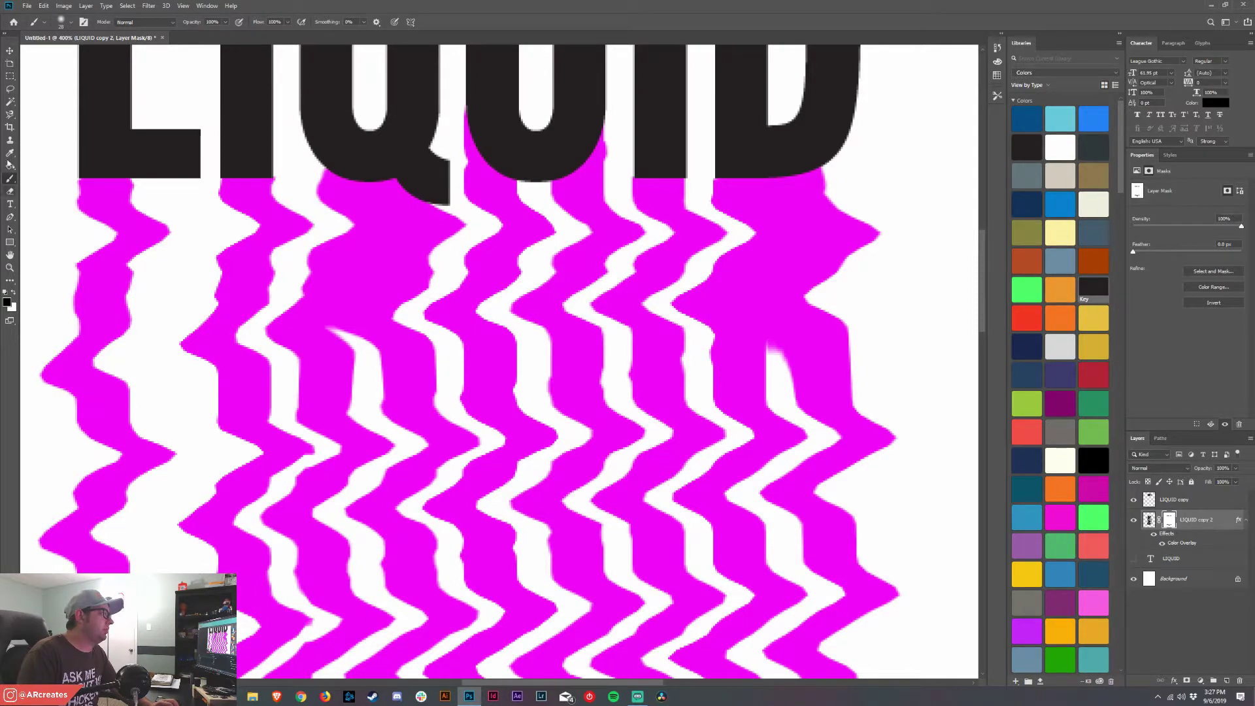
- Zoom out to the whole artwork and turn off the drips' magenta Color Overlay so they show black
{"action": "key", "text": "z"}
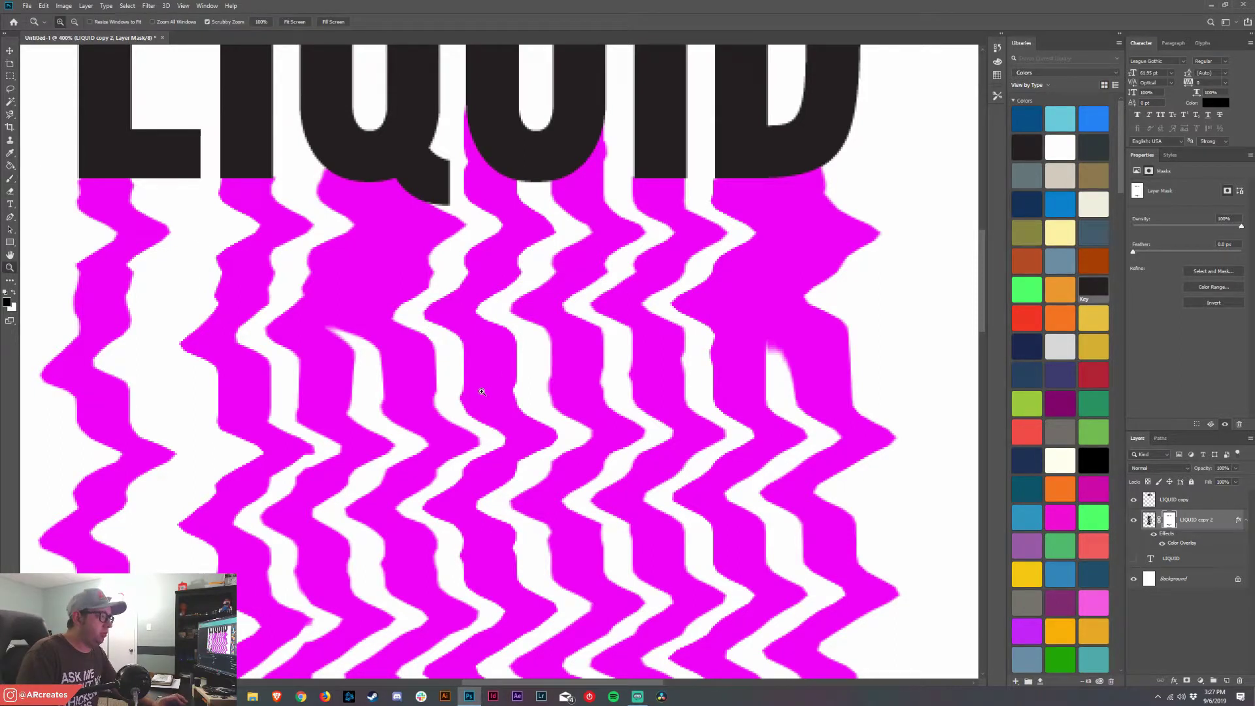
{"action": "left_click", "coordinate": [481, 391], "text": "alt"}
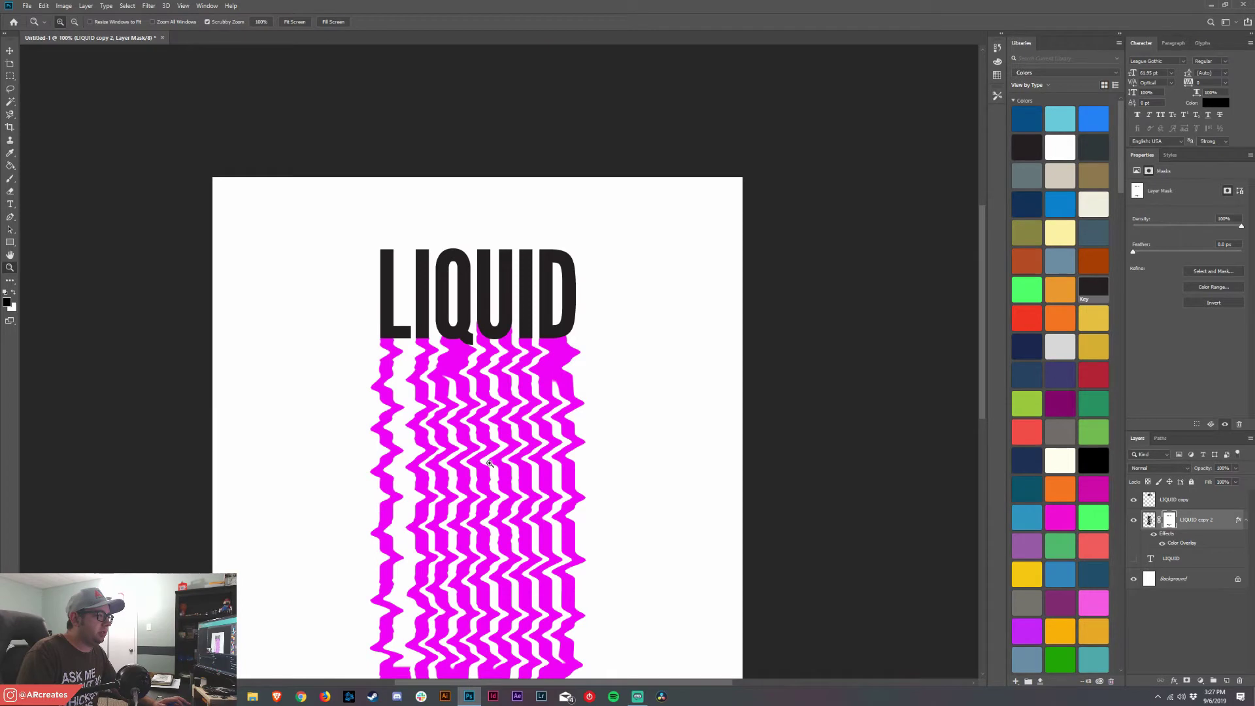
{"action": "left_click_drag", "start_coordinate": [489, 462], "coordinate": [484, 314]}
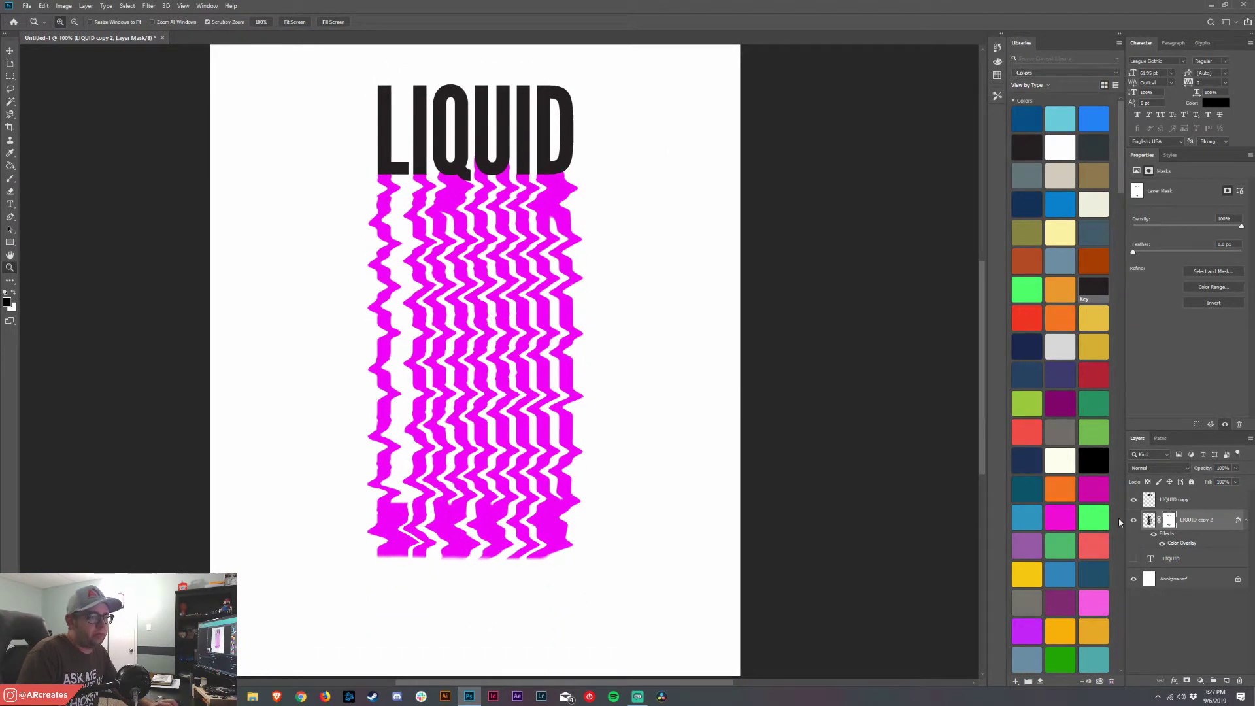
{"action": "left_click", "coordinate": [1154, 537]}
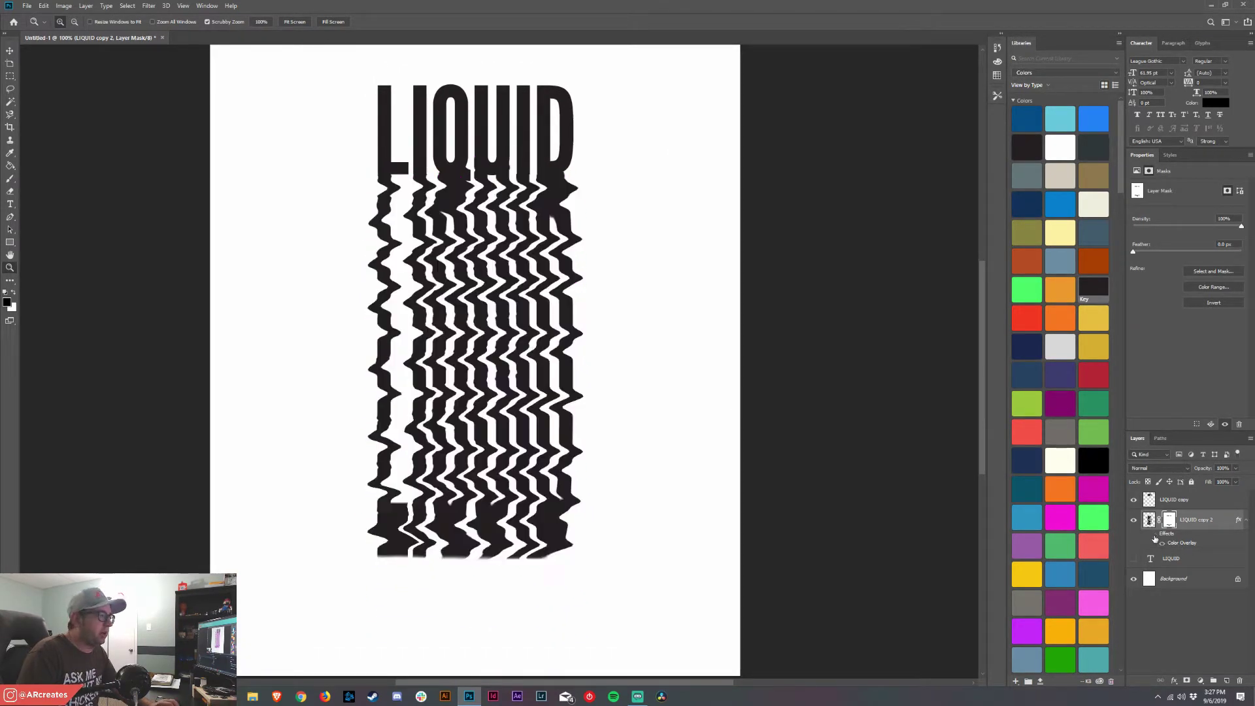
- Squash the drip layer shorter with Free Transform, then drag a LIQUID copy below the artwork
{"action": "left_click", "coordinate": [9, 51]}
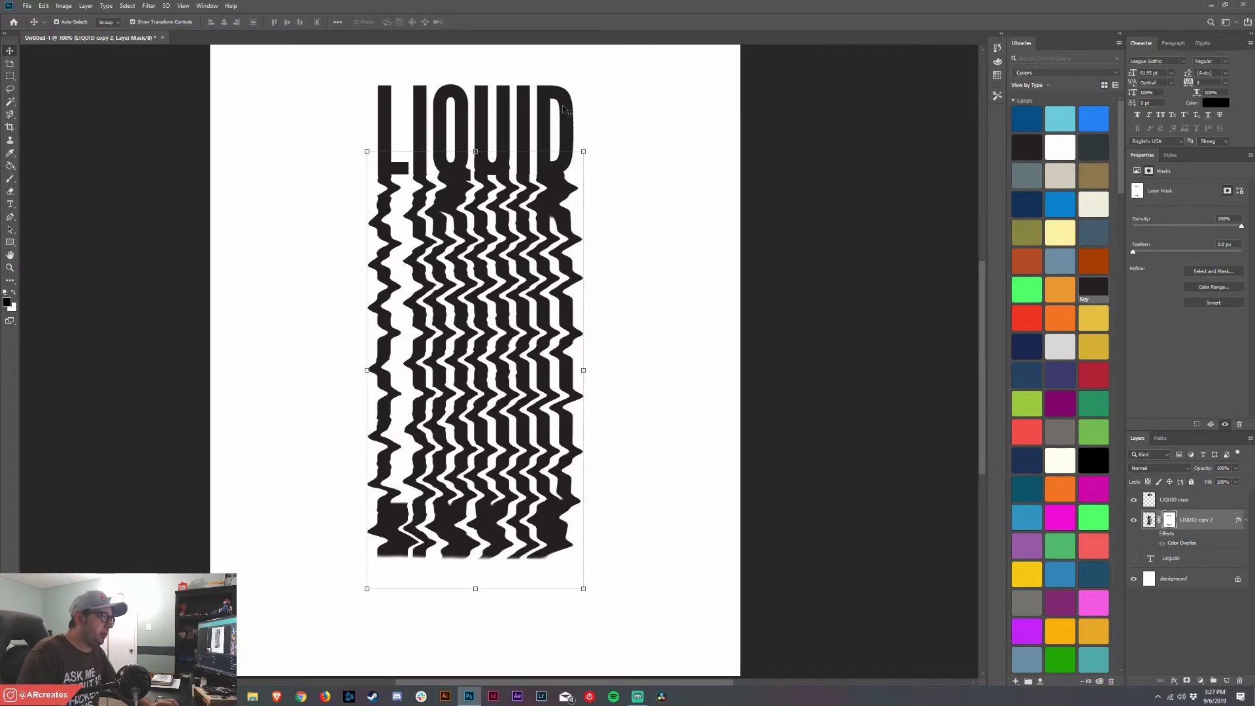
{"action": "left_click_drag", "start_coordinate": [663, 368], "coordinate": [679, 320]}
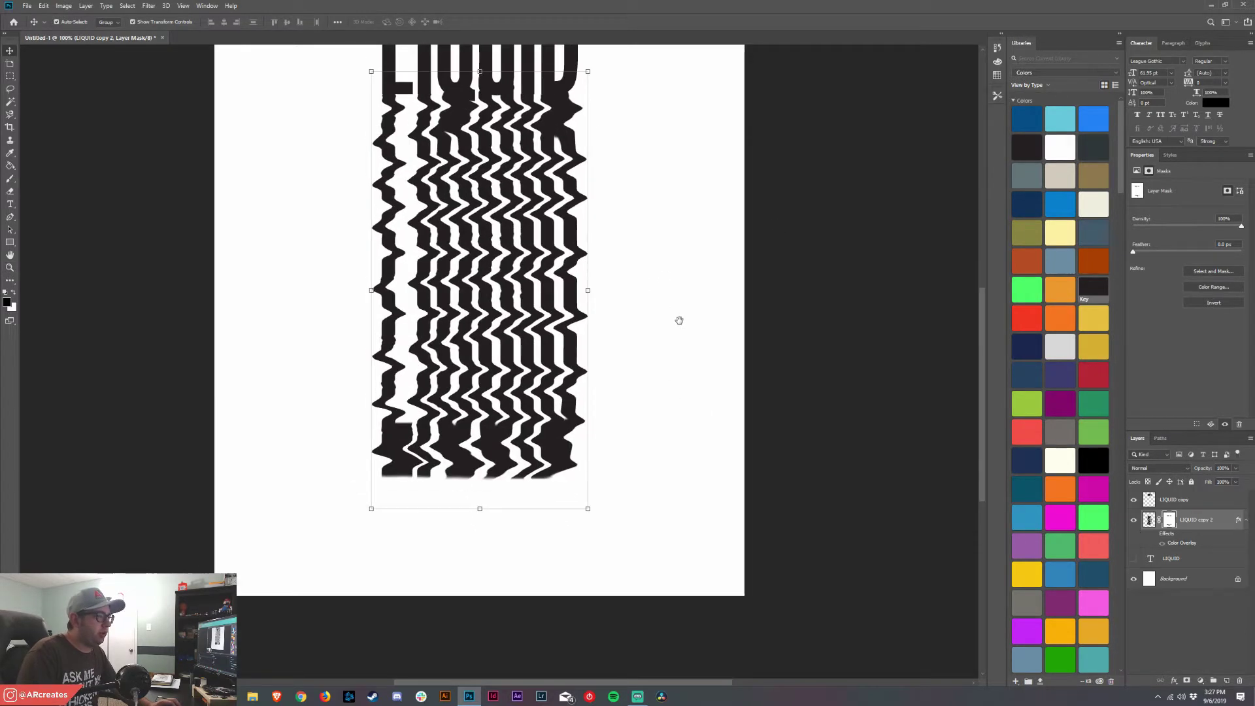
{"action": "scroll", "coordinate": [666, 444], "scroll_direction": "up", "scroll_amount": 3}
{"action": "scroll", "coordinate": [675, 400], "scroll_direction": "down", "scroll_amount": 2}
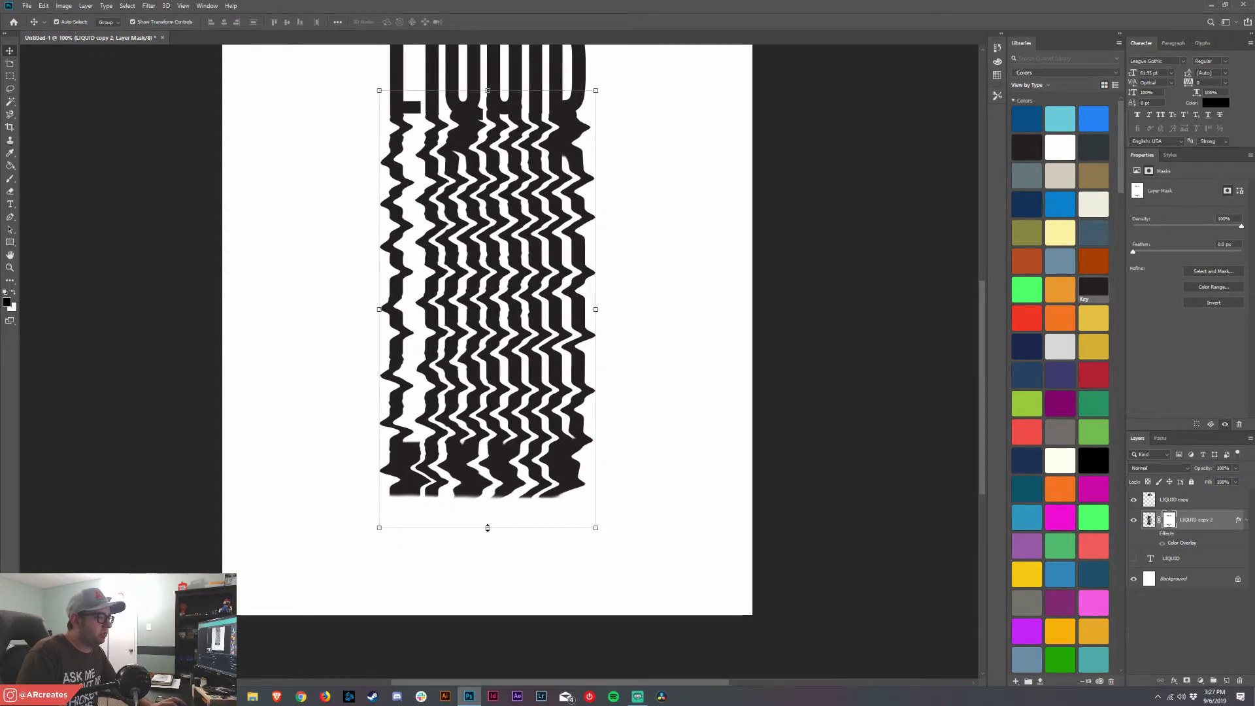
{"action": "left_click_drag", "start_coordinate": [487, 527], "coordinate": [488, 481]}
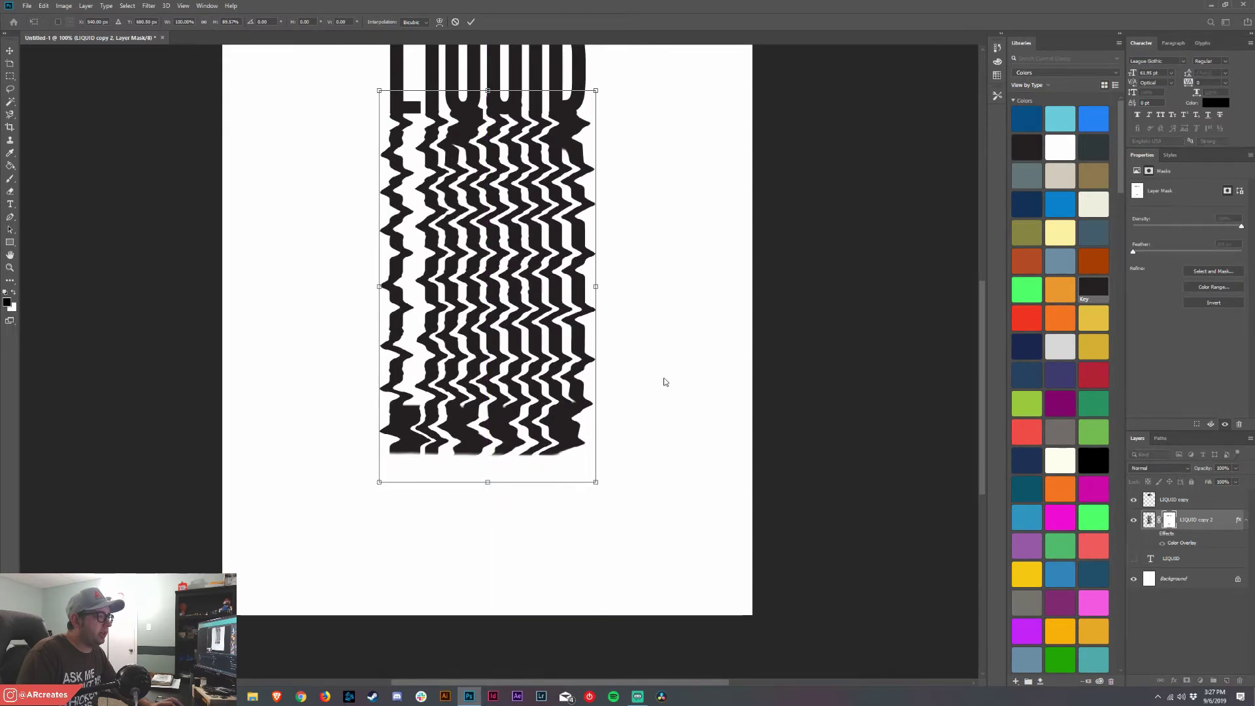
{"action": "key", "text": "Return"}
{"action": "left_click", "coordinate": [1153, 500]}
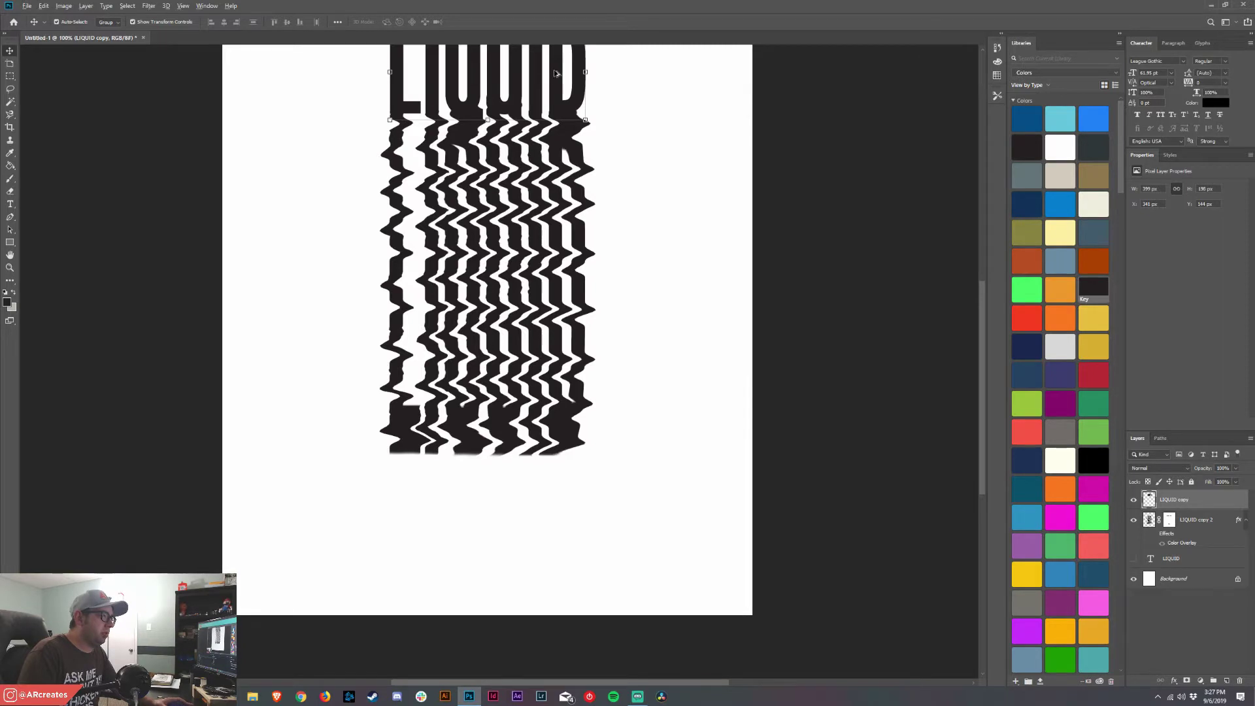
{"action": "left_click_drag", "start_coordinate": [533, 61], "coordinate": [555, 534]}
- Flip the bottom LIQUID copy vertically, undoing a stray horizontal flip, and move it up against the drips
{"action": "left_click_drag", "start_coordinate": [652, 292], "coordinate": [642, 328]}
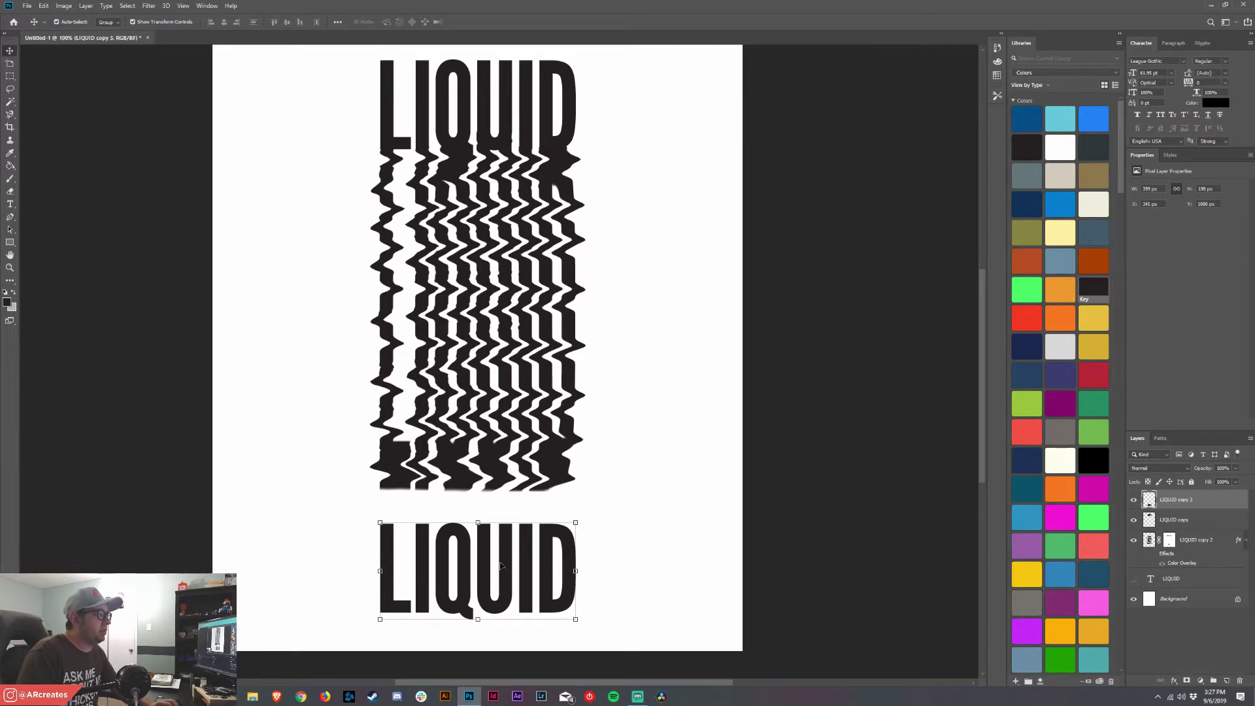
{"action": "left_click", "coordinate": [63, 6]}
{"action": "left_click", "coordinate": [44, 5]}
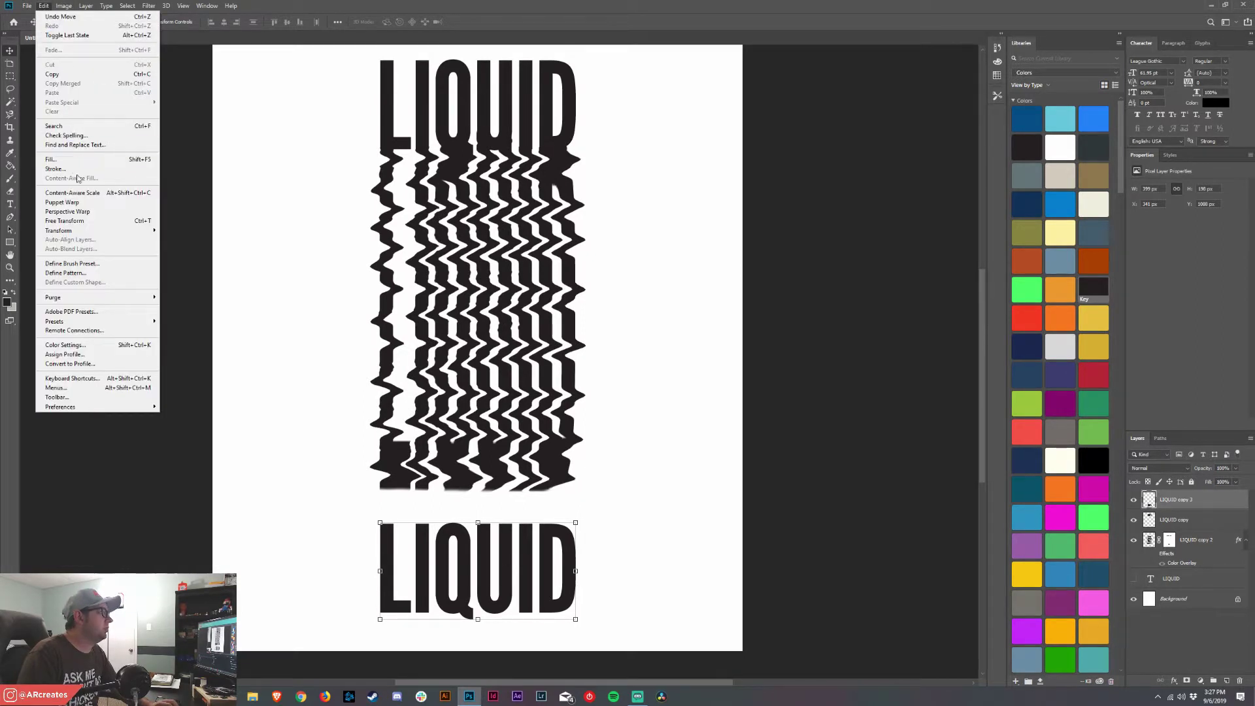
{"action": "mouse_move", "coordinate": [121, 234]}
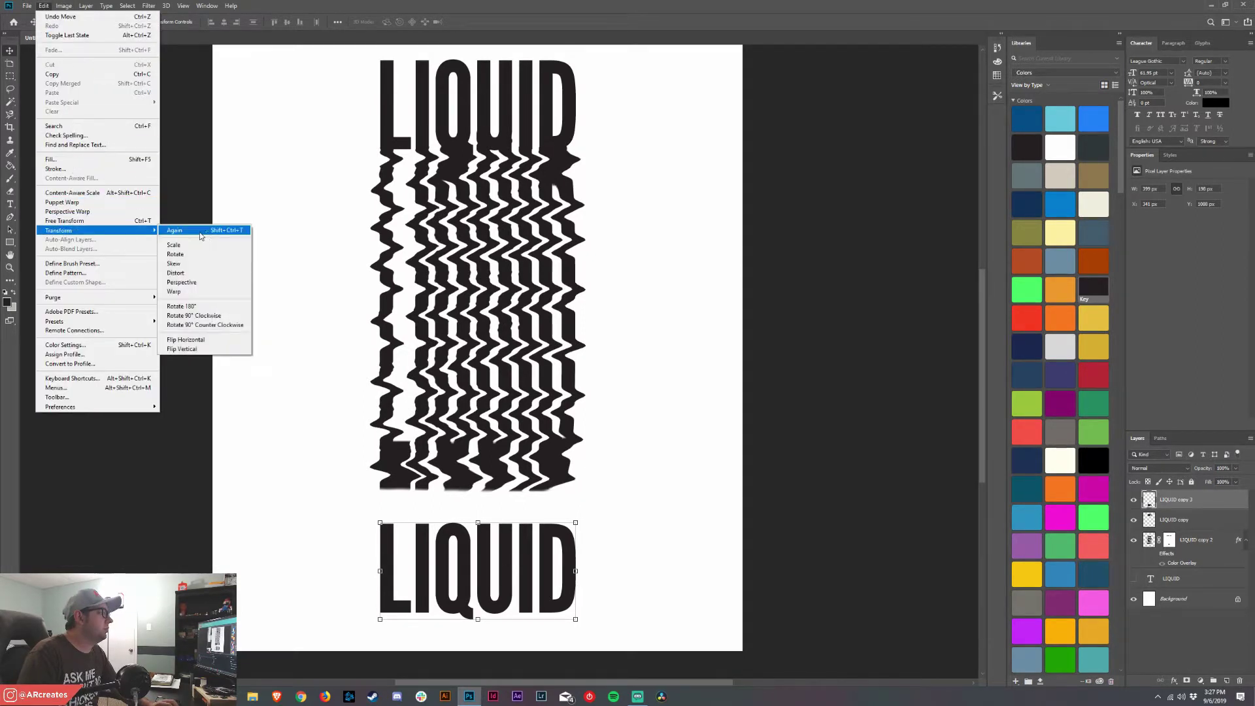
{"action": "left_click", "coordinate": [221, 341]}
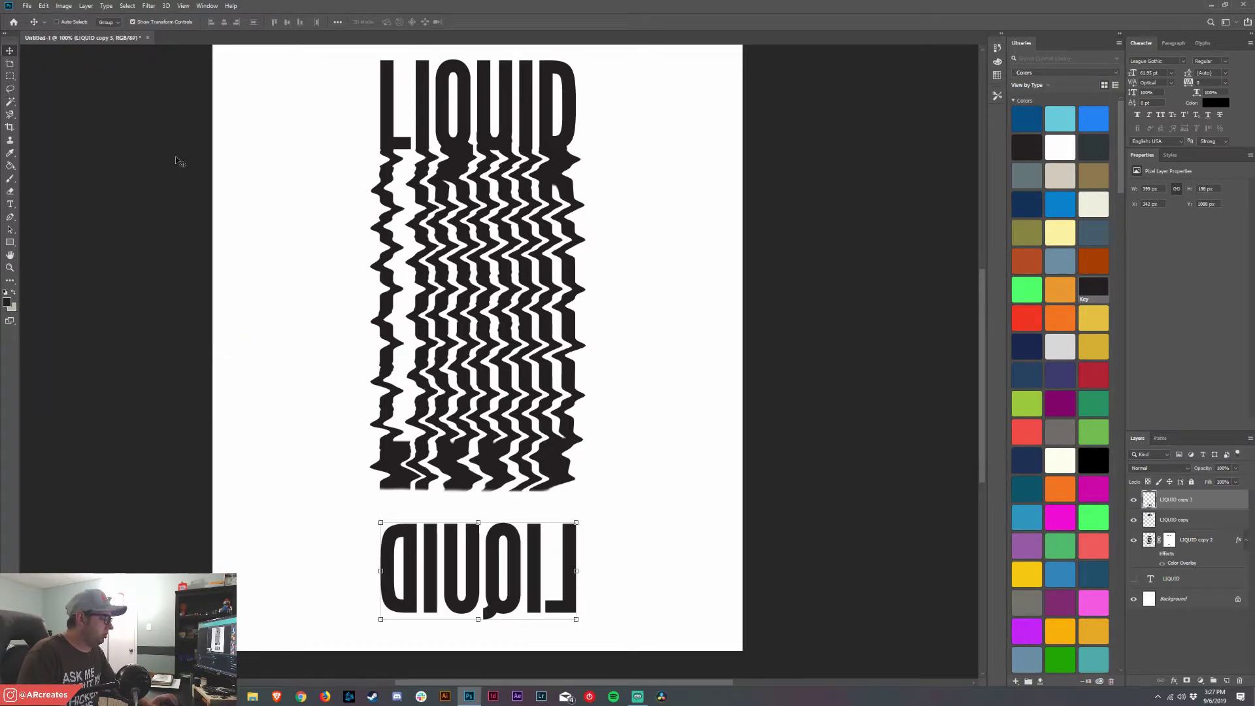
{"action": "key", "text": "ctrl+z"}
{"action": "left_click", "coordinate": [43, 5]}
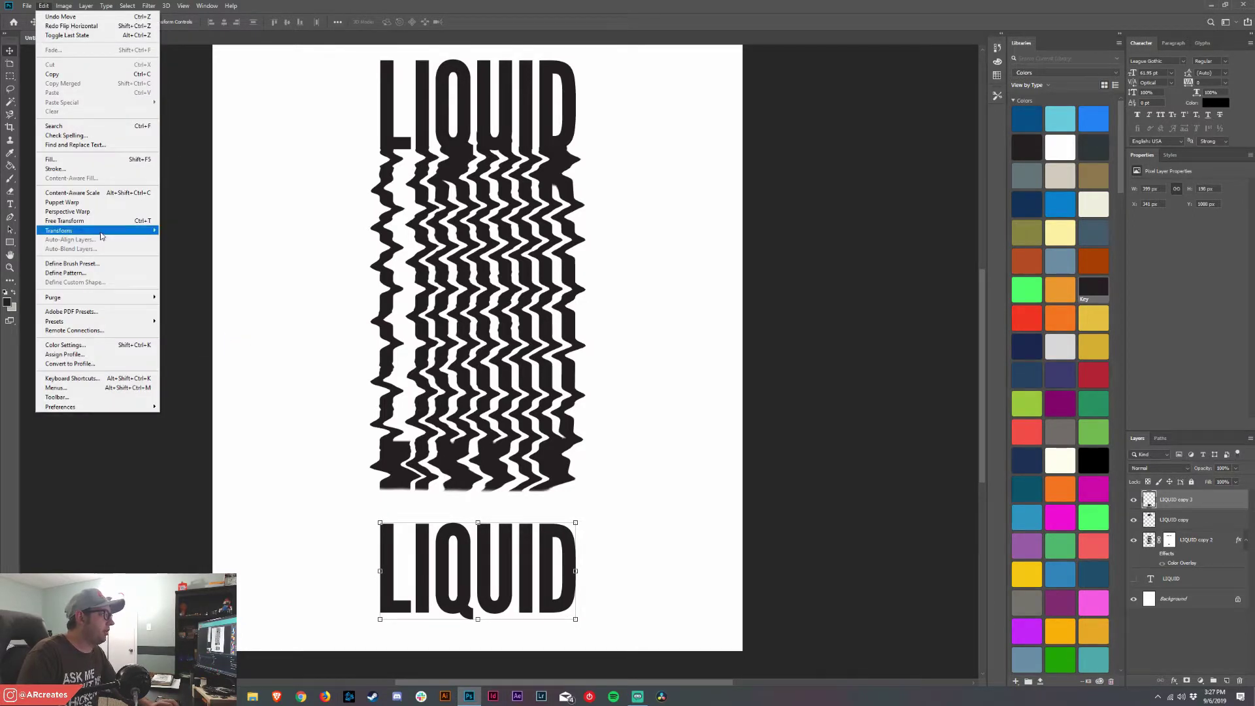
{"action": "mouse_move", "coordinate": [101, 236]}
{"action": "left_click", "coordinate": [221, 350]}
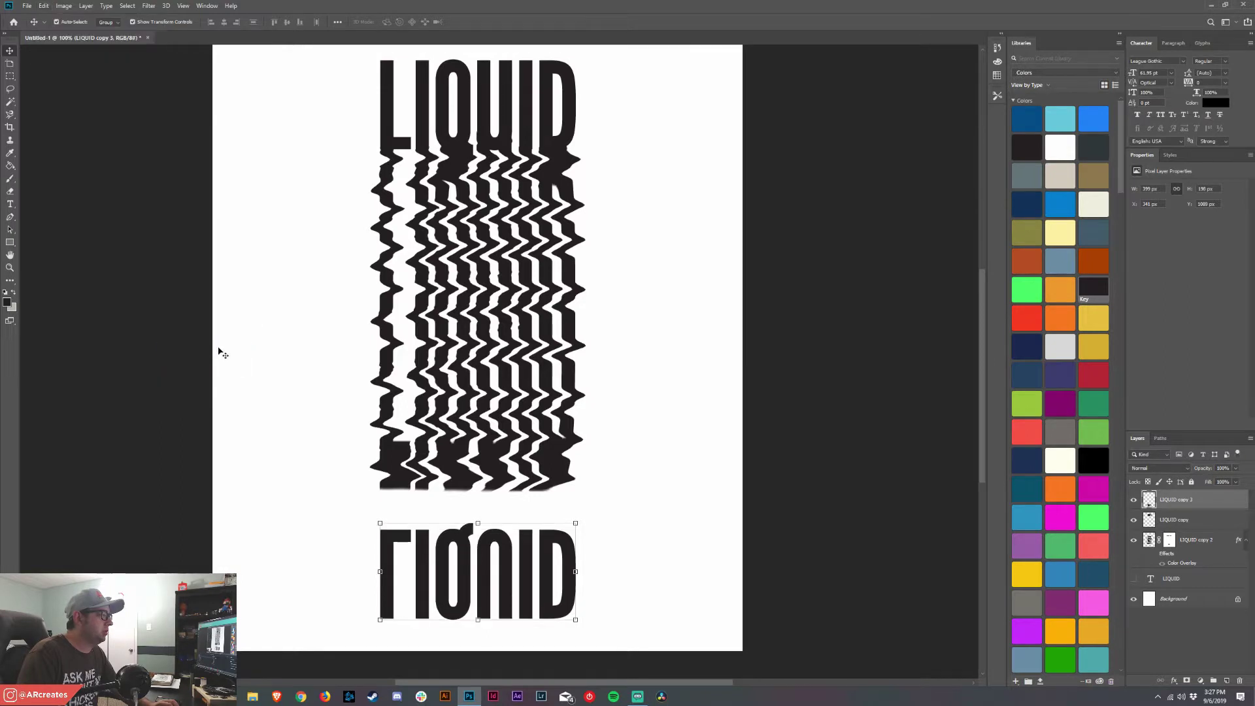
{"action": "left_click_drag", "start_coordinate": [442, 587], "coordinate": [421, 540]}
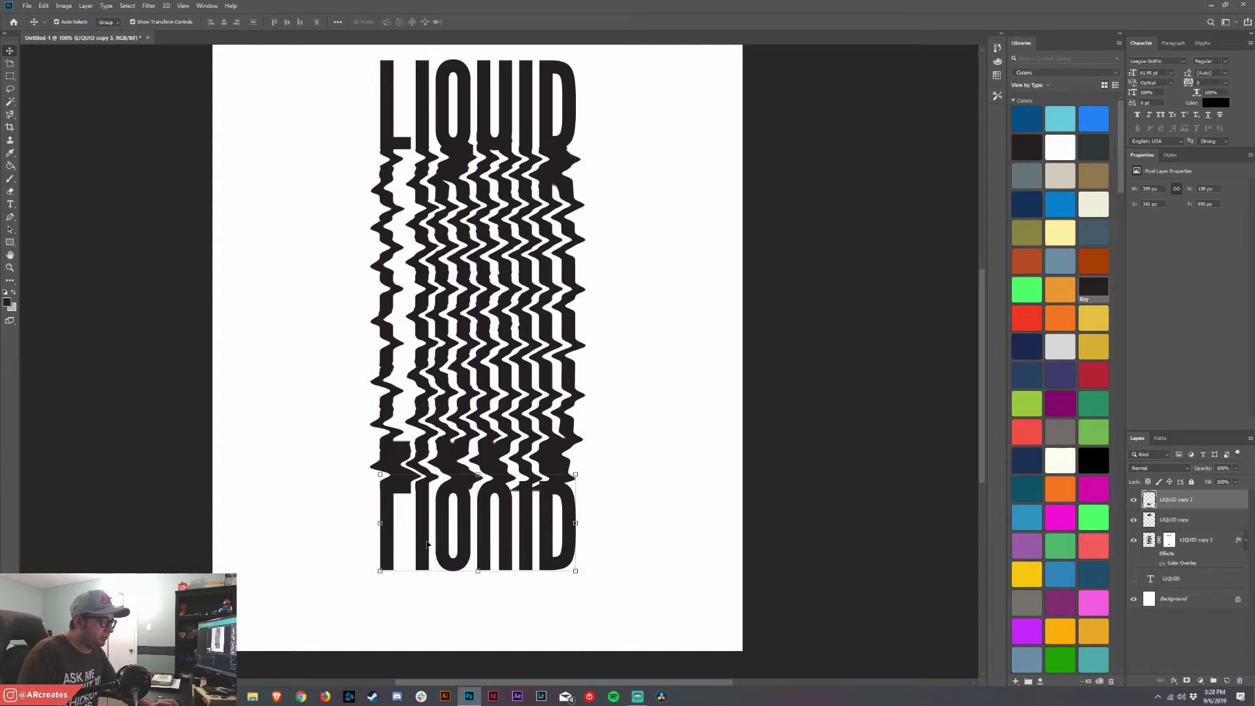
- Zoom in on LIQUID copy 2's layer mask and paint the F/l notch wave tip back to solid with white
{"action": "key", "text": "z"}
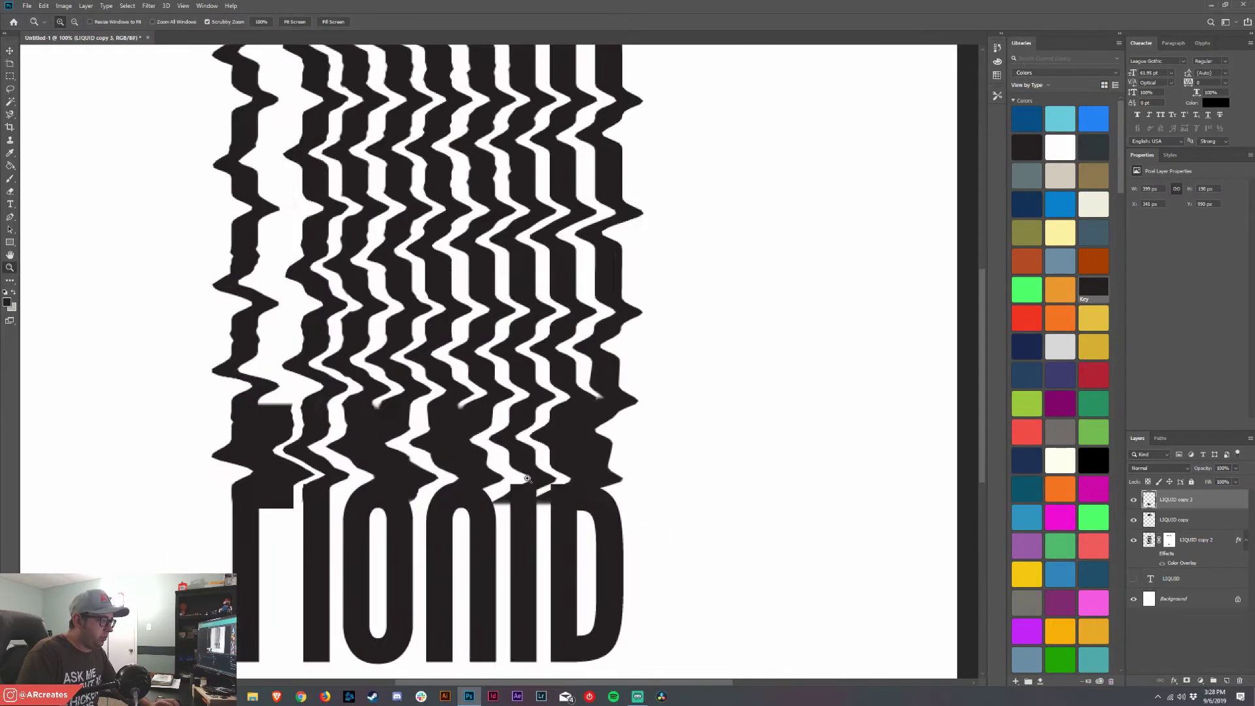
{"action": "left_click_drag", "start_coordinate": [530, 487], "coordinate": [528, 390]}
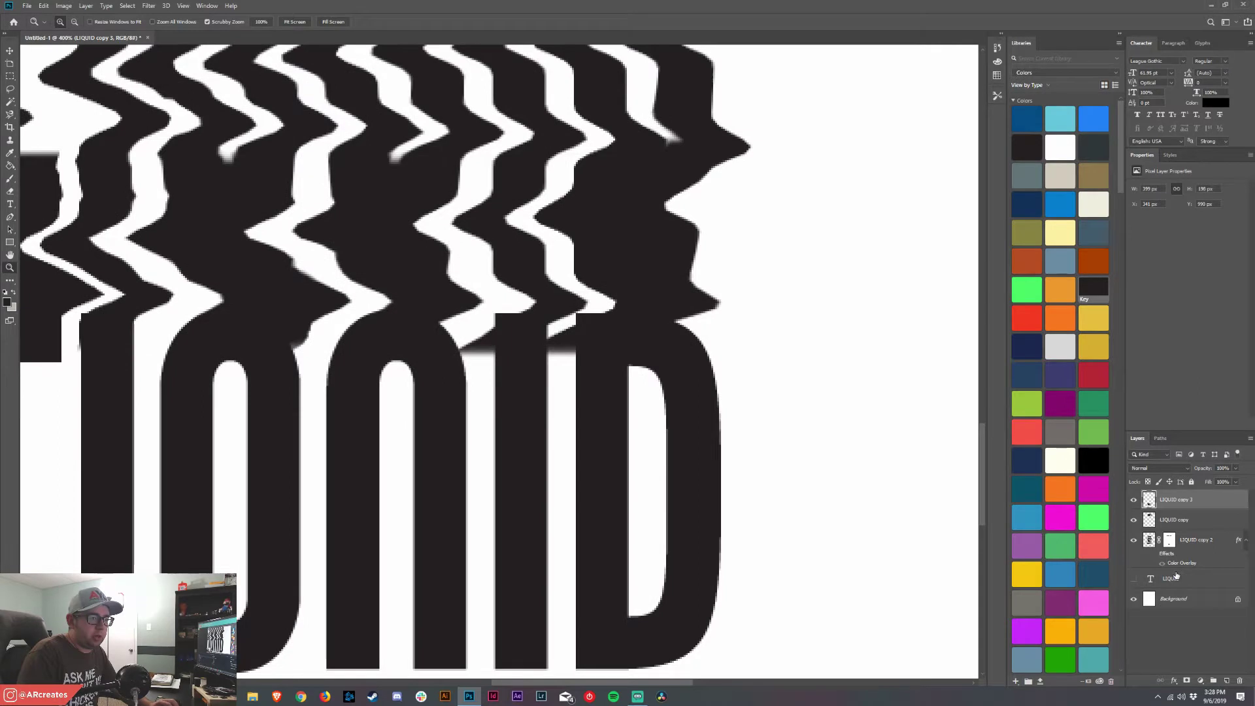
{"action": "left_click", "coordinate": [1170, 539]}
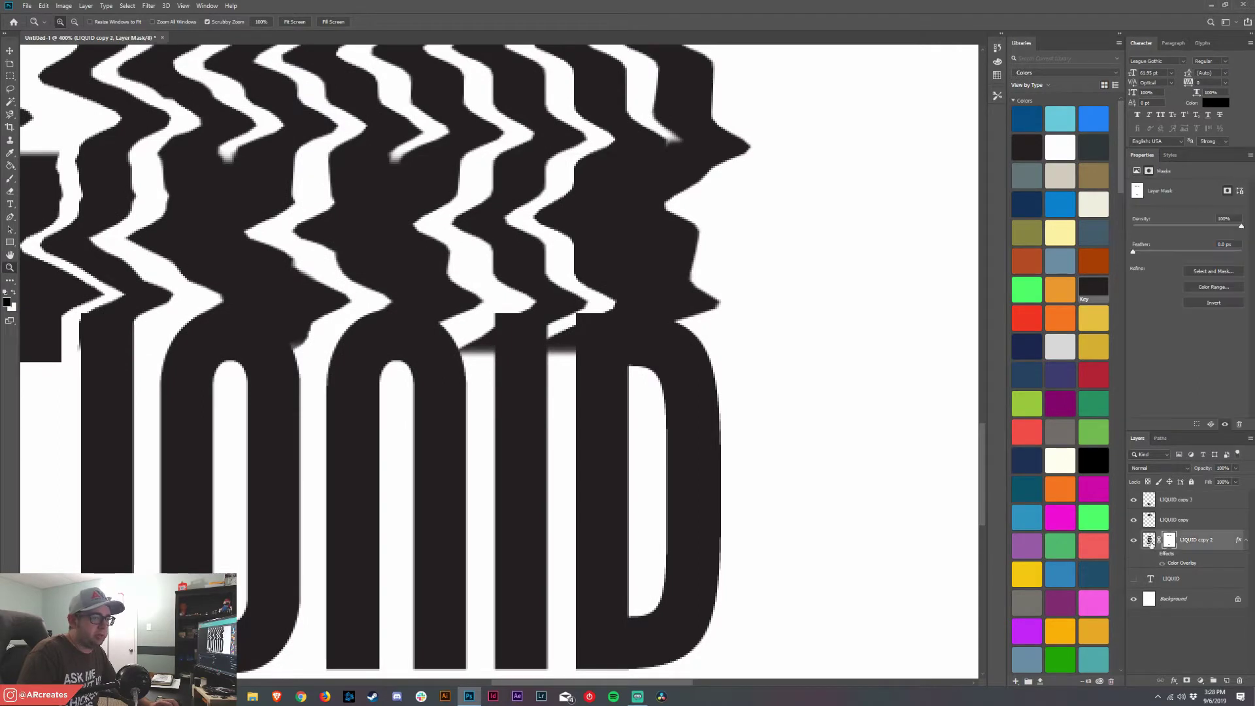
{"action": "left_click", "coordinate": [8, 181]}
{"action": "left_click_drag", "start_coordinate": [210, 402], "coordinate": [368, 384]}
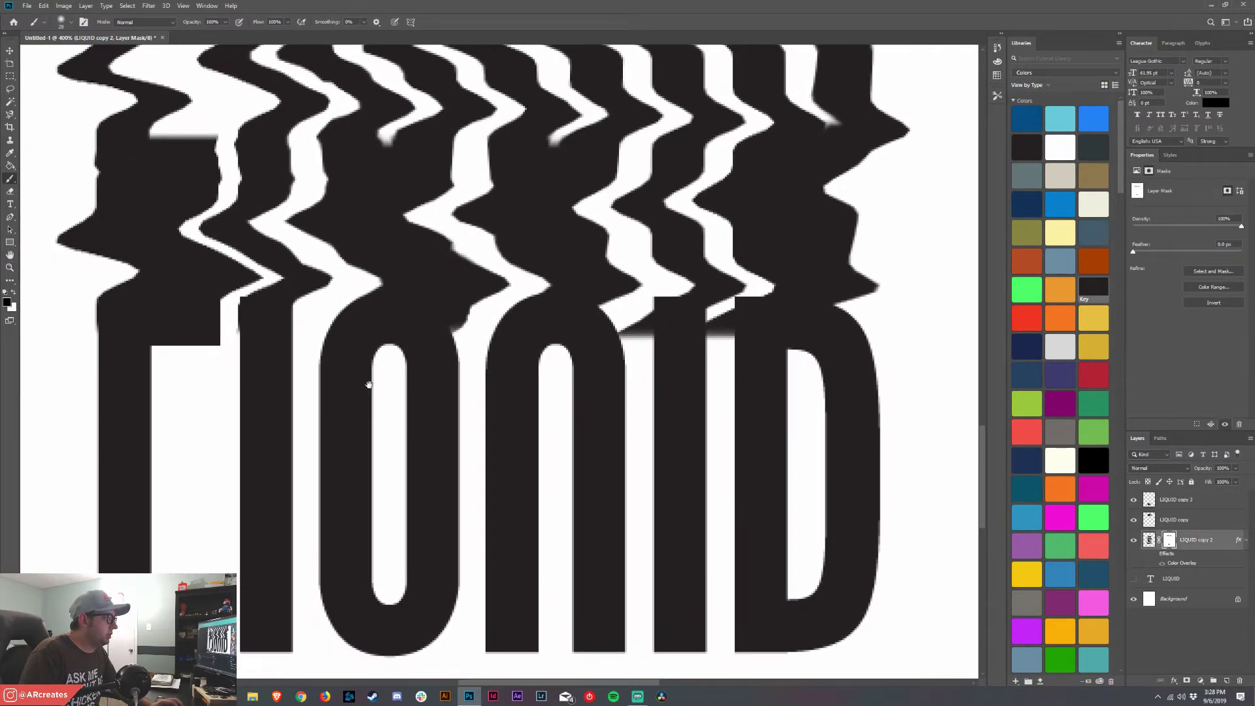
{"action": "left_click_drag", "start_coordinate": [226, 330], "coordinate": [230, 323]}
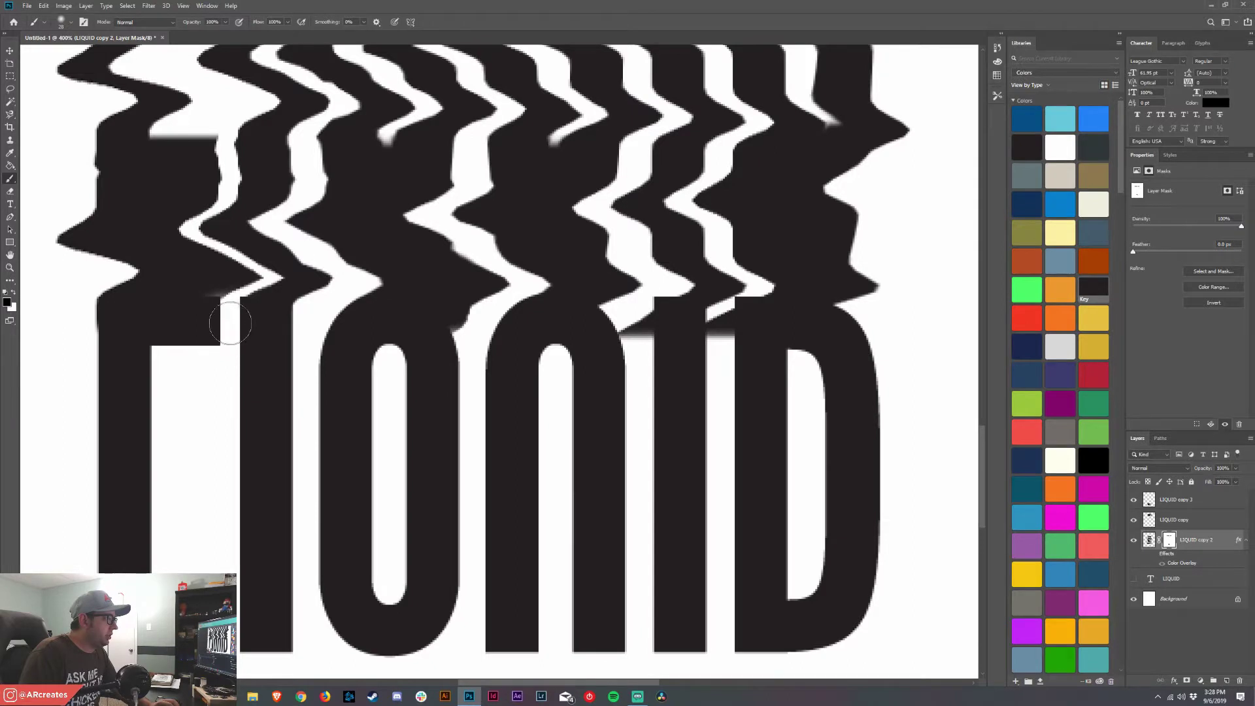
{"action": "right_click", "coordinate": [262, 393]}
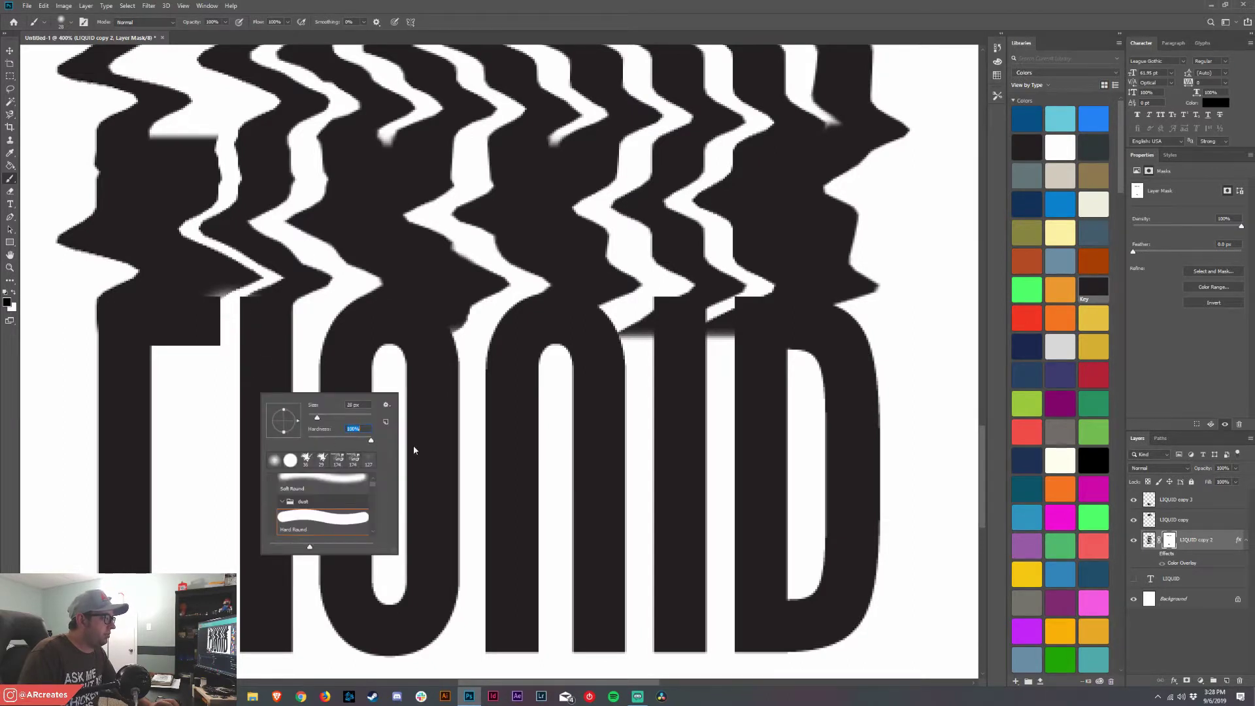
{"action": "left_click", "coordinate": [13, 293]}
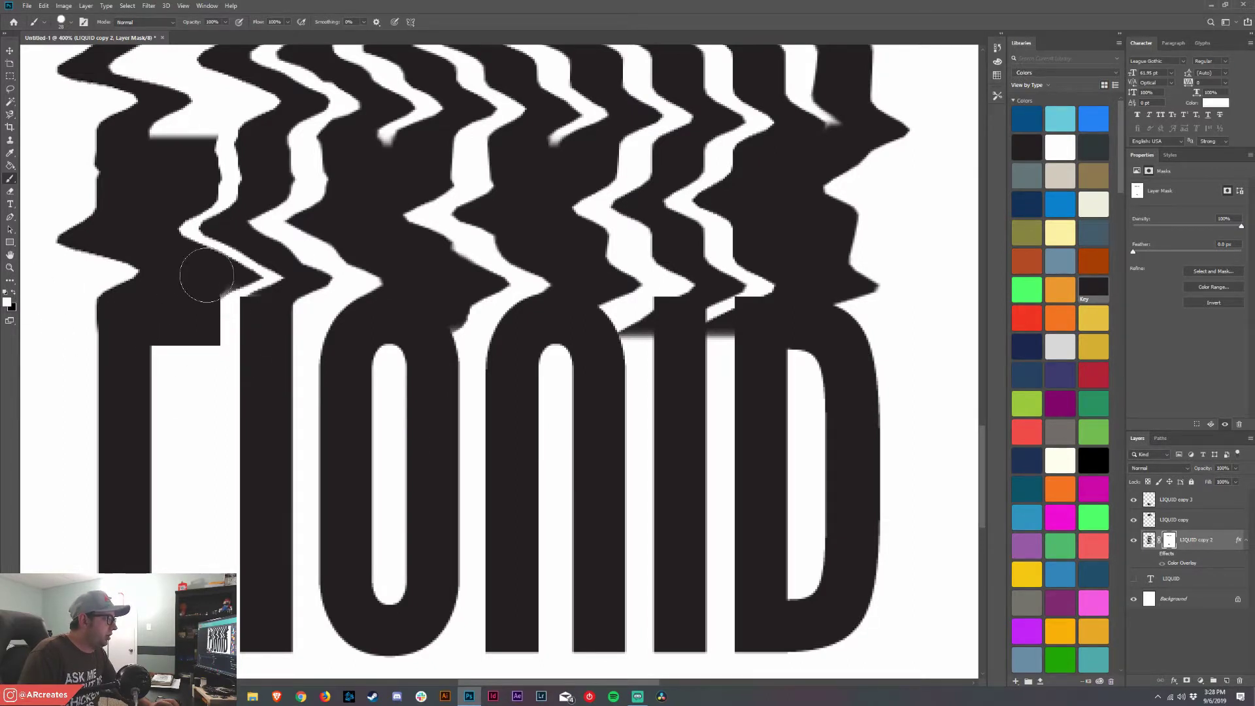
{"action": "left_click_drag", "start_coordinate": [207, 275], "coordinate": [265, 317]}
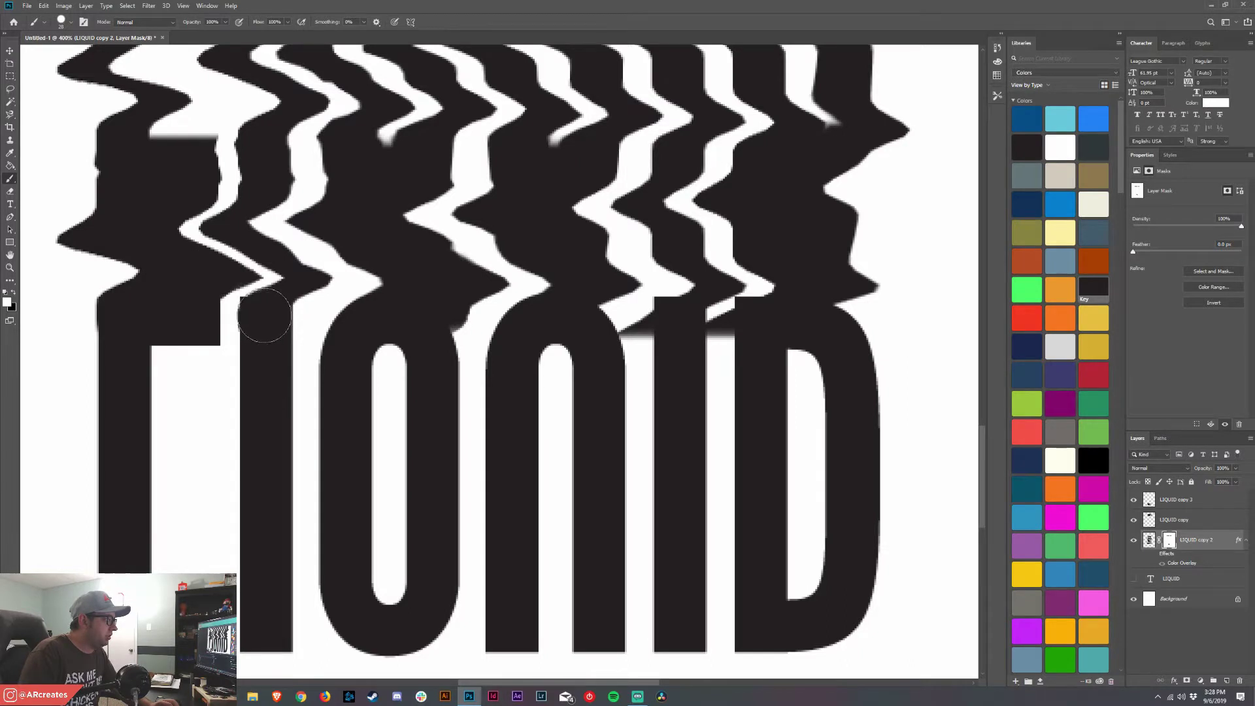
- Paint away the grey smears atop the I with a hard black brush, then add a mask to LIQUID copy 3
{"action": "left_click", "coordinate": [12, 294]}
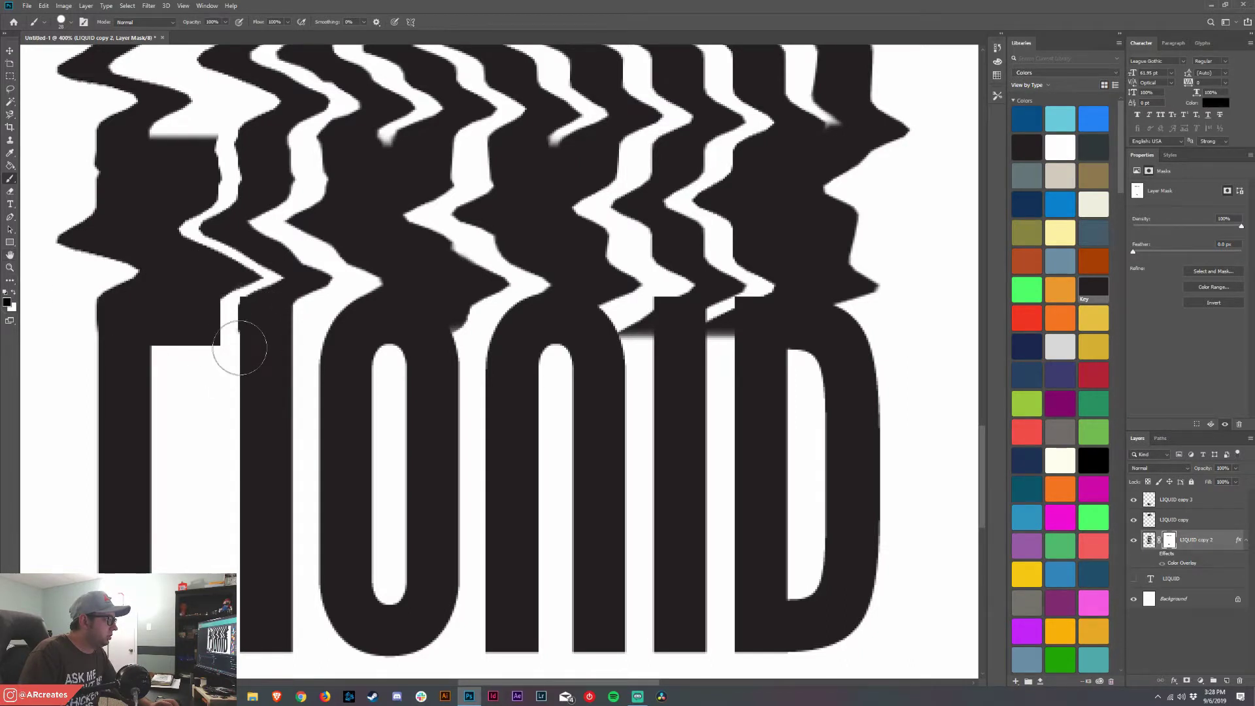
{"action": "right_click", "coordinate": [234, 329]}
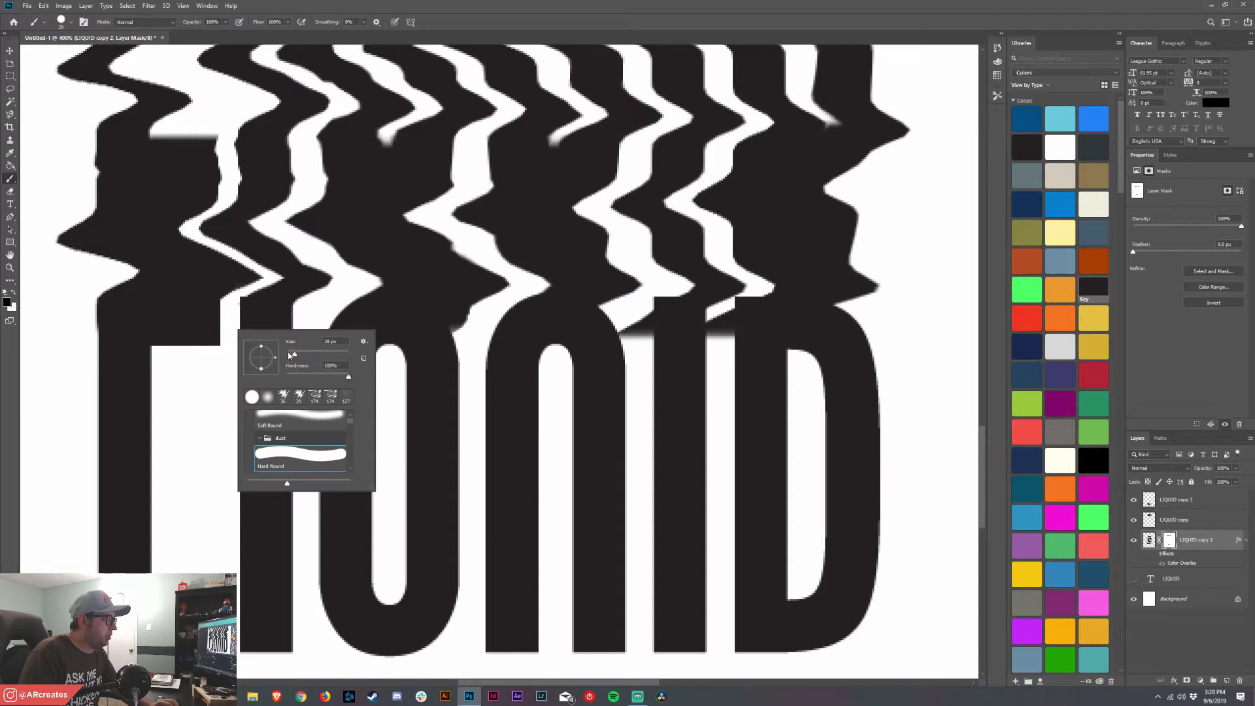
{"action": "left_click", "coordinate": [394, 331]}
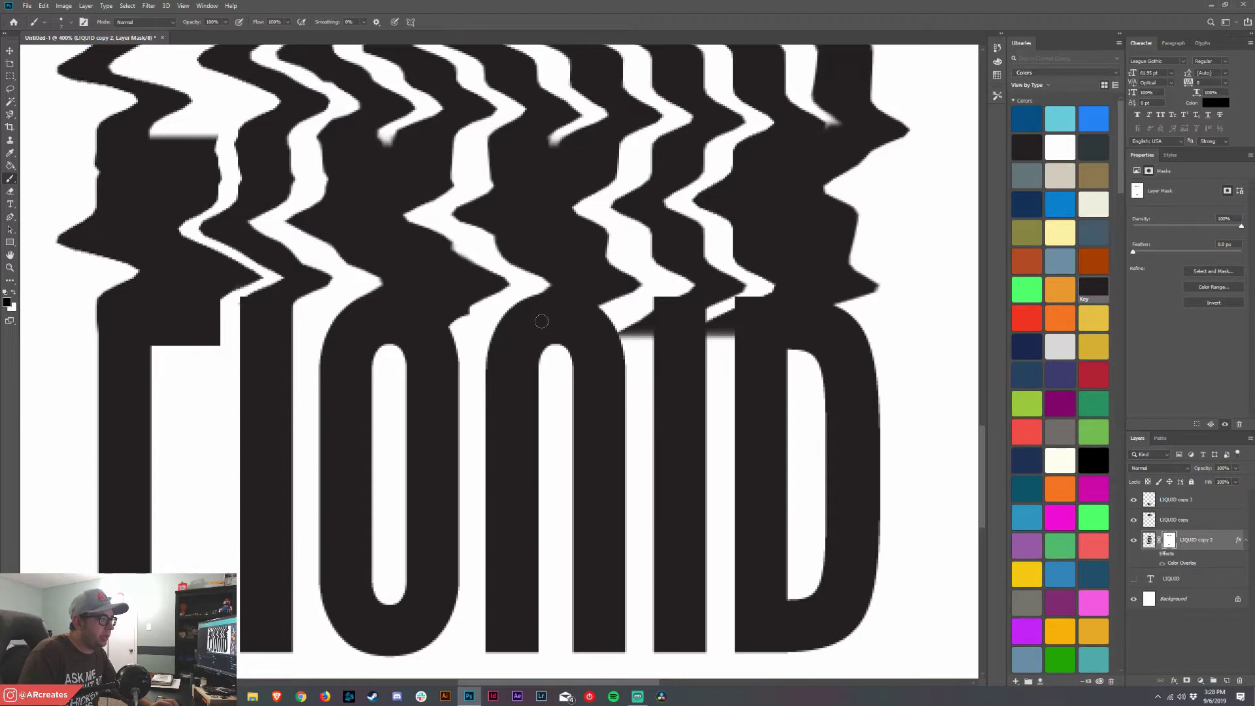
{"action": "left_click_drag", "start_coordinate": [597, 326], "coordinate": [643, 327]}
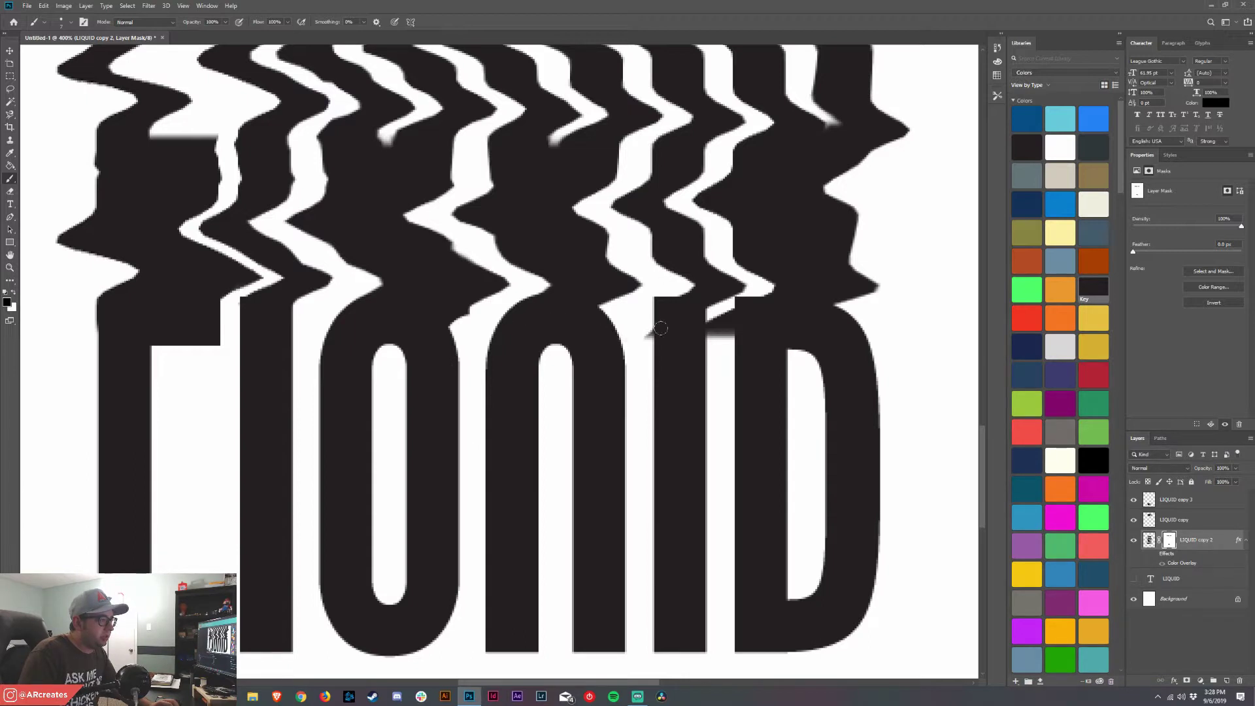
{"action": "left_click_drag", "start_coordinate": [713, 321], "coordinate": [743, 312]}
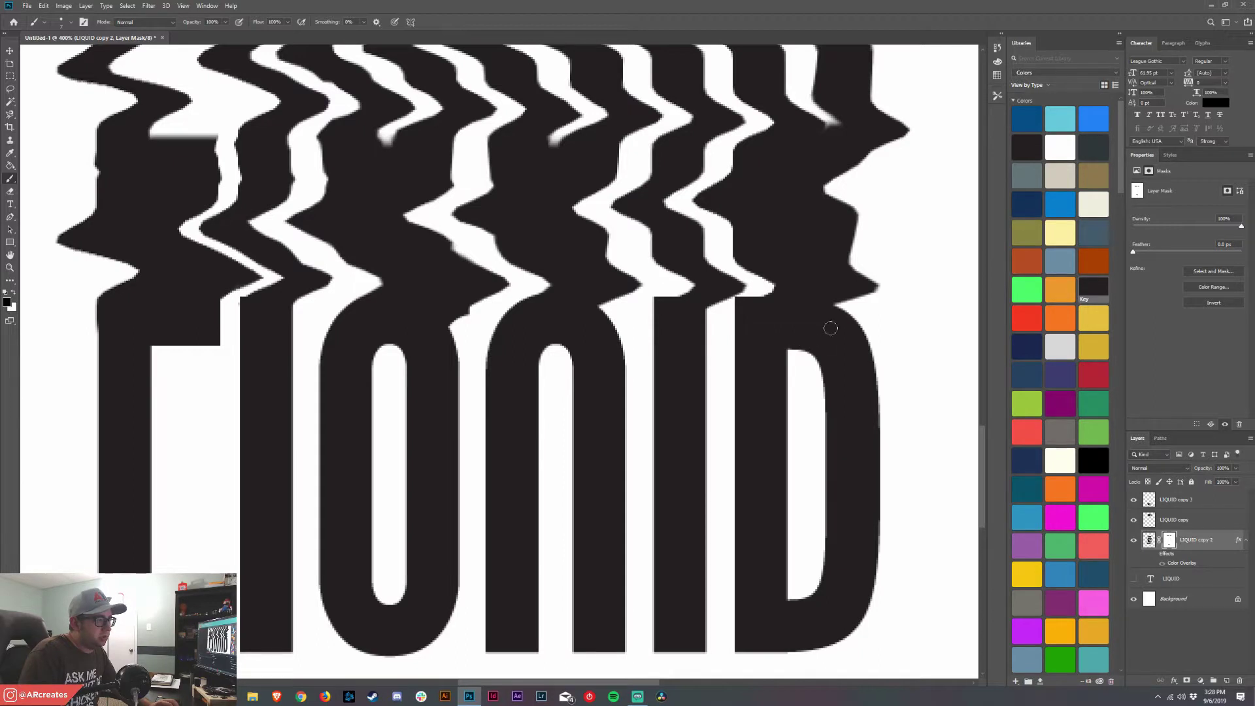
{"action": "left_click", "coordinate": [1204, 504]}
{"action": "left_click", "coordinate": [1186, 681]}
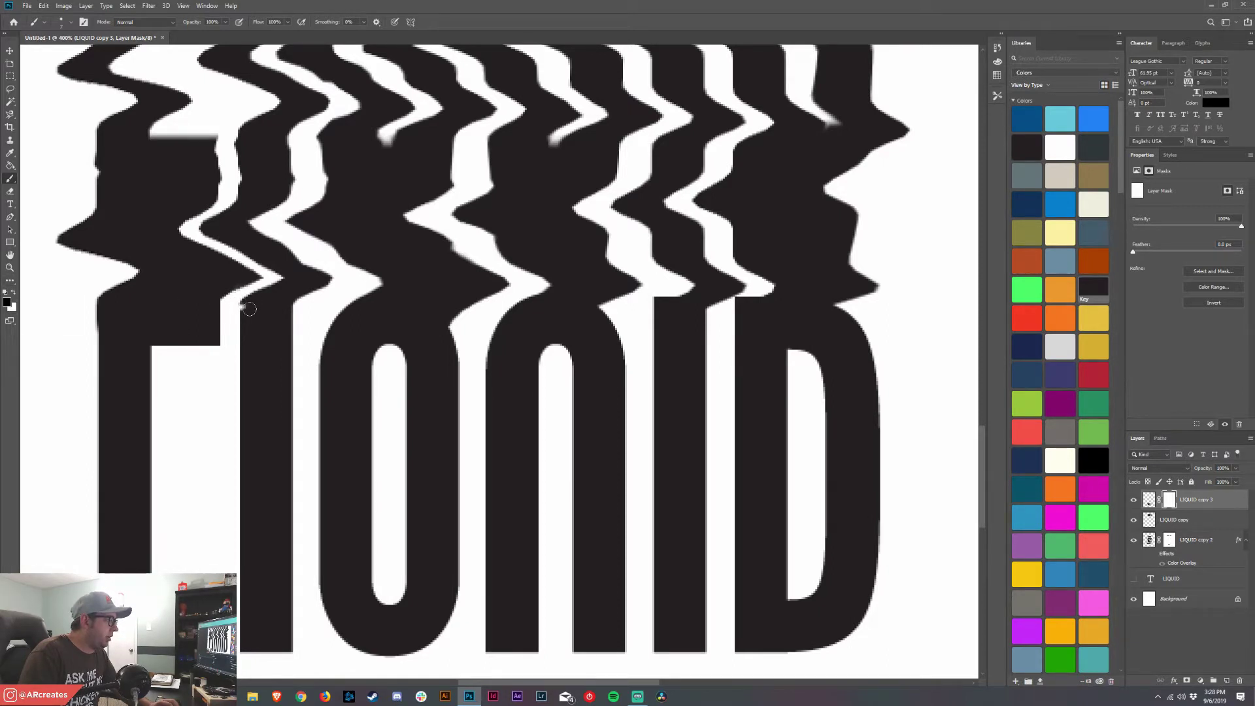
- Round the sharp notch corner into a curve on LIQUID copy 3's mask
{"action": "left_click", "coordinate": [14, 293]}
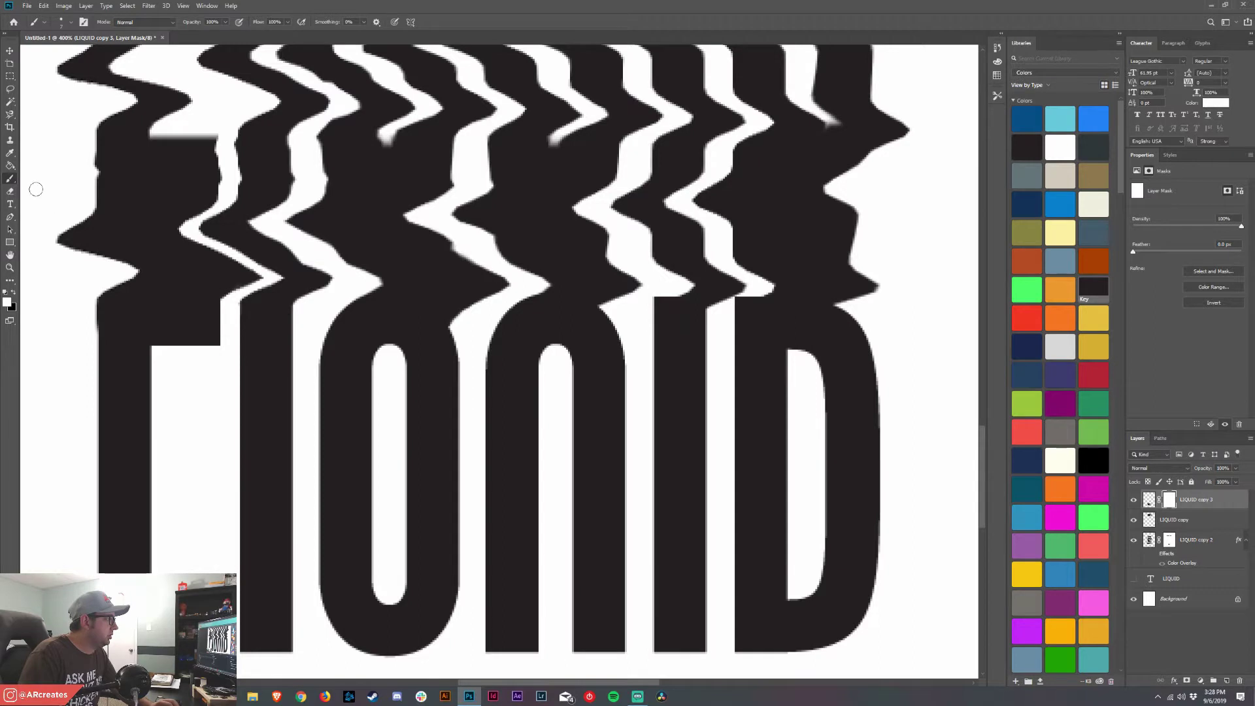
{"action": "key", "text": "x"}
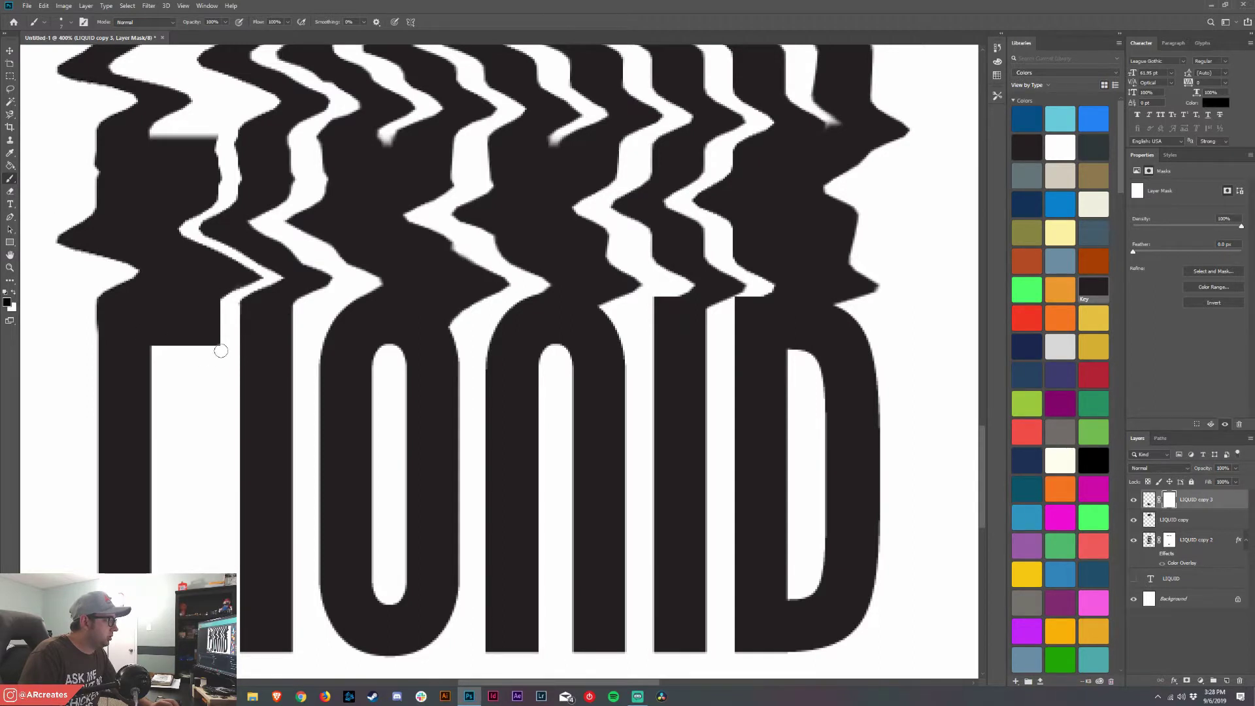
{"action": "mouse_move", "coordinate": [221, 351]}
{"action": "left_mouse_down"}
{"action": "mouse_move", "coordinate": [223, 325]}
{"action": "mouse_move", "coordinate": [190, 351]}
{"action": "mouse_move", "coordinate": [221, 325]}
{"action": "left_mouse_up"}
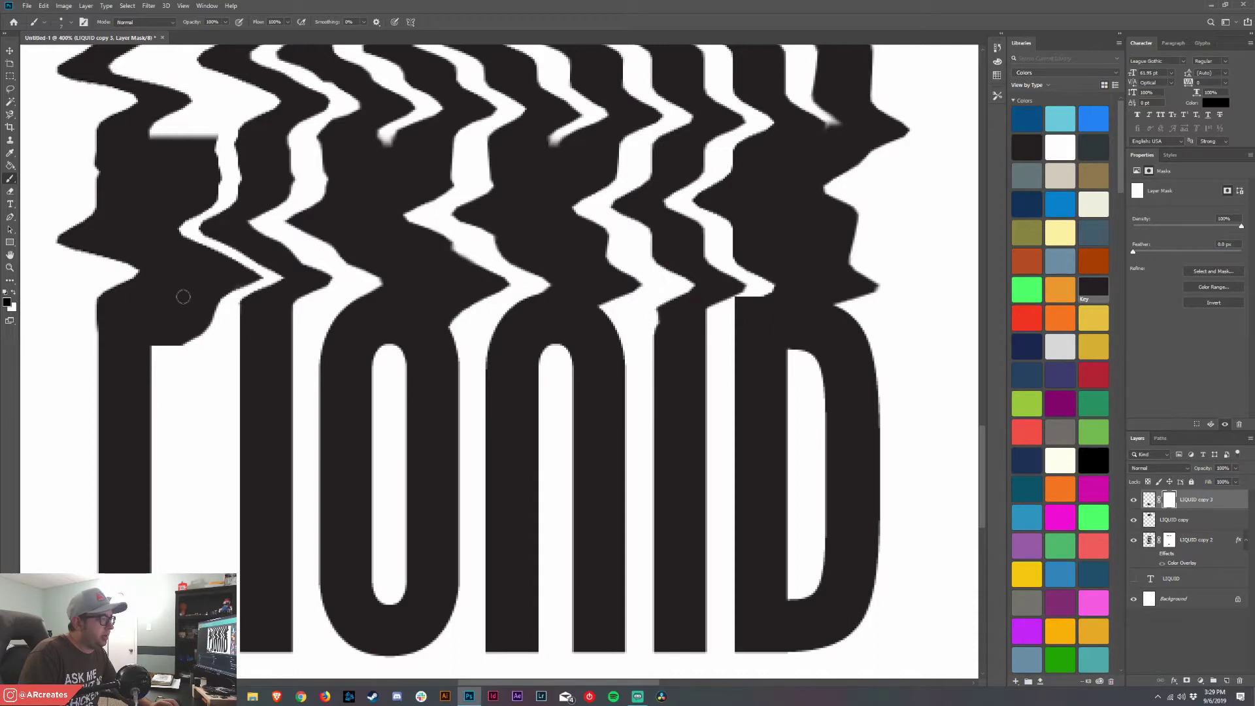
- Trim the dark ribbon tips near the D on both LIQUID copy 3's and LIQUID copy 2's masks
{"action": "left_click", "coordinate": [1168, 539]}
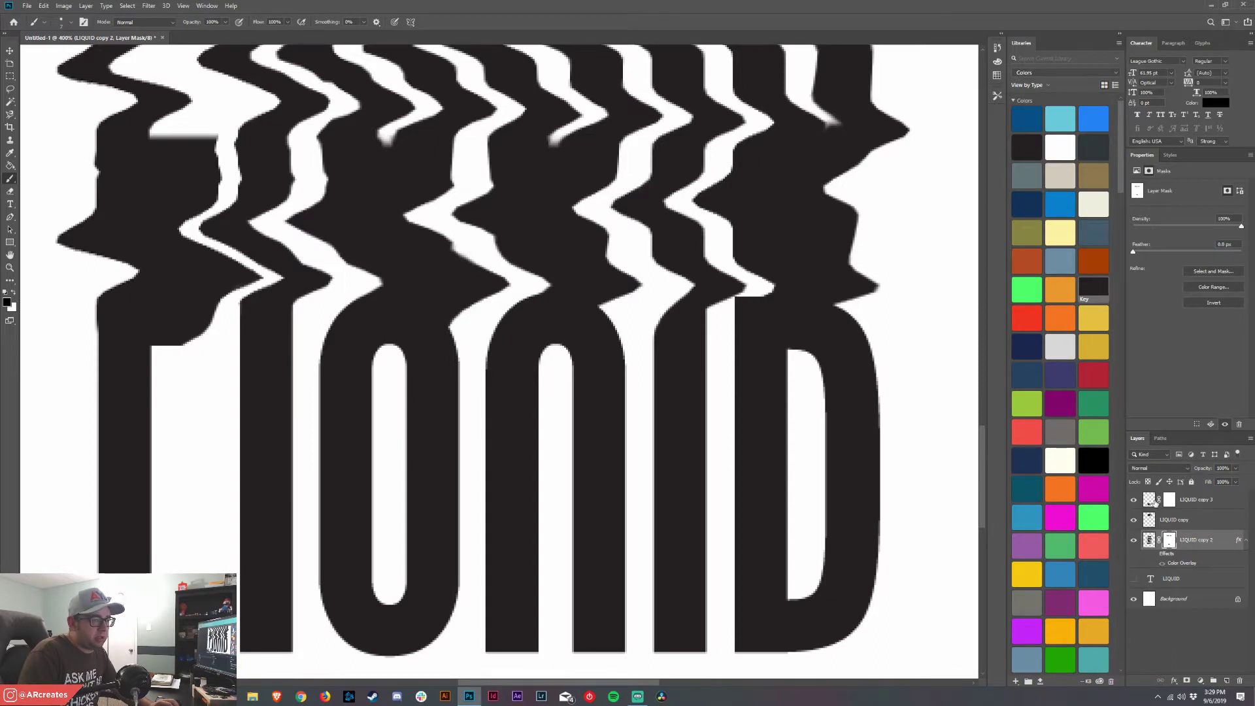
{"action": "left_click", "coordinate": [1167, 500]}
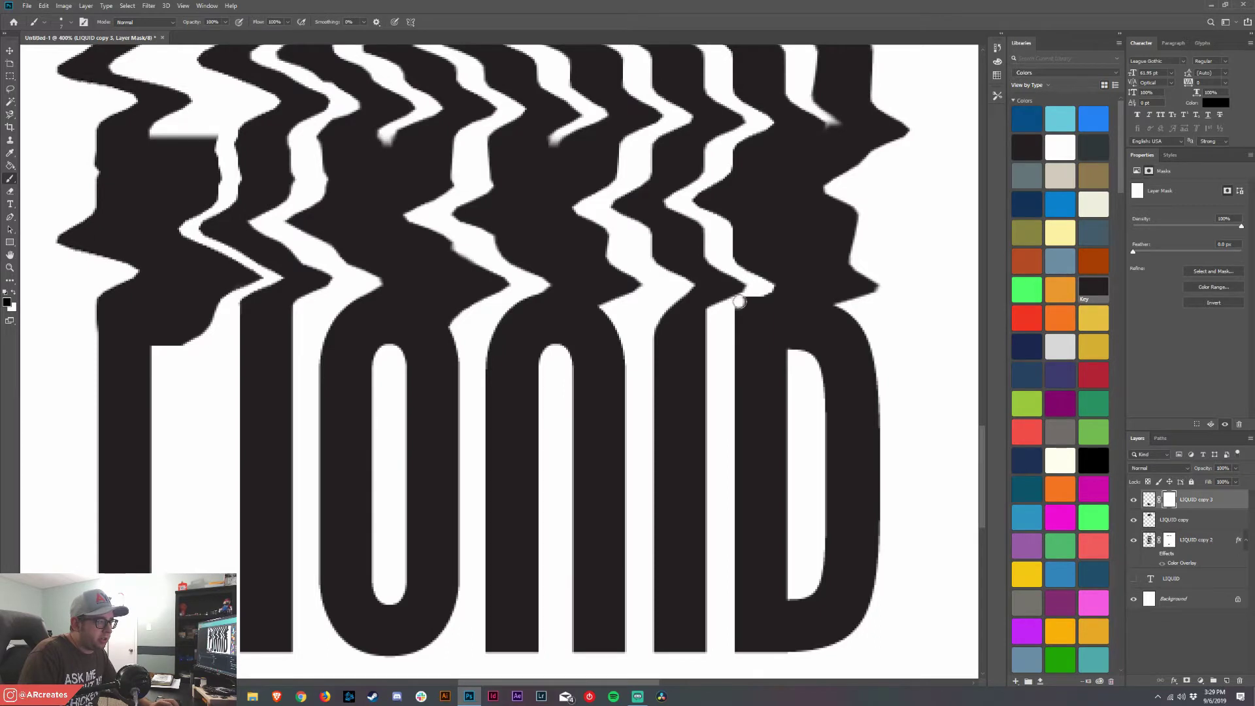
{"action": "mouse_move", "coordinate": [739, 301]}
{"action": "left_mouse_down"}
{"action": "mouse_move", "coordinate": [755, 296]}
{"action": "mouse_move", "coordinate": [733, 339]}
{"action": "left_mouse_up"}
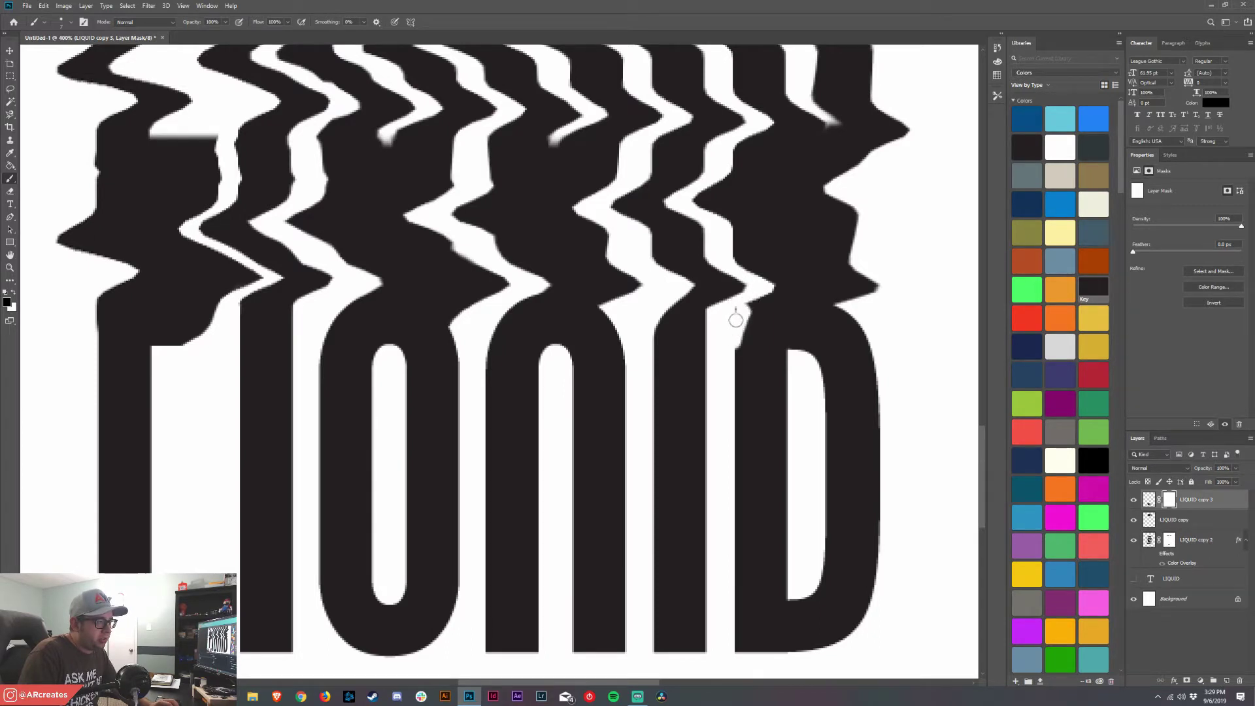
{"action": "left_click_drag", "start_coordinate": [761, 293], "coordinate": [728, 369]}
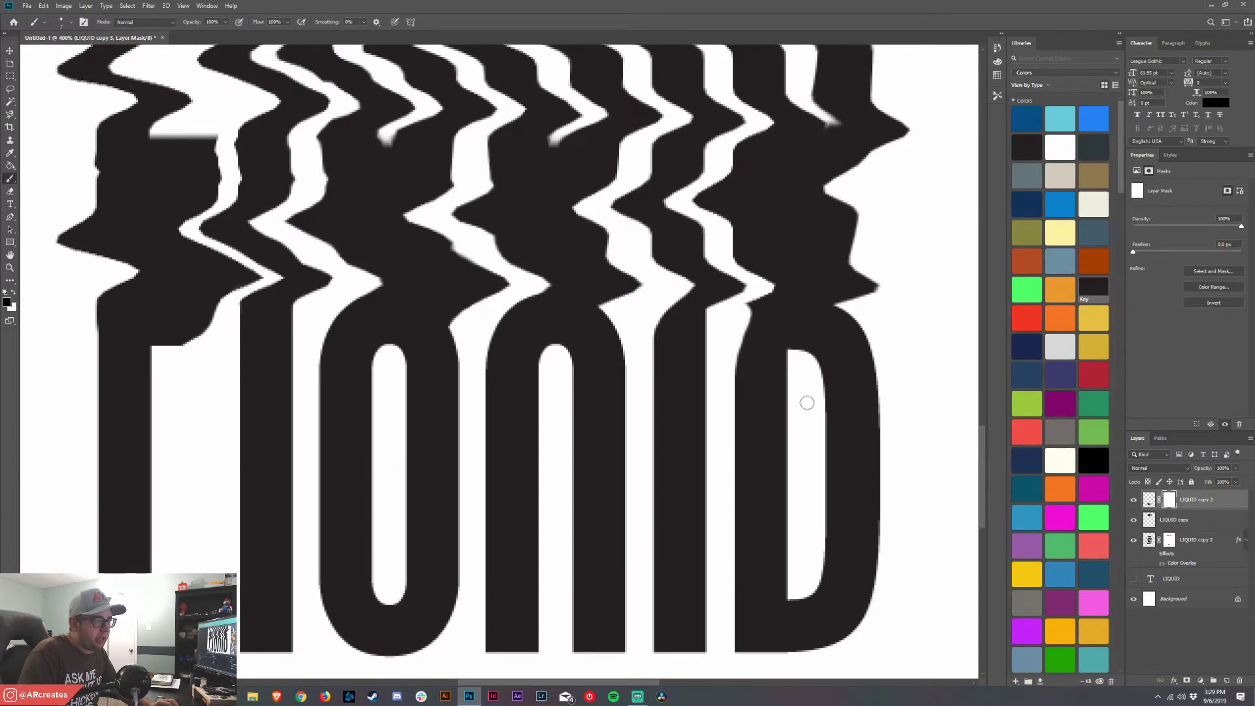
{"action": "left_click", "coordinate": [1168, 540]}
{"action": "left_click_drag", "start_coordinate": [763, 288], "coordinate": [748, 311]}
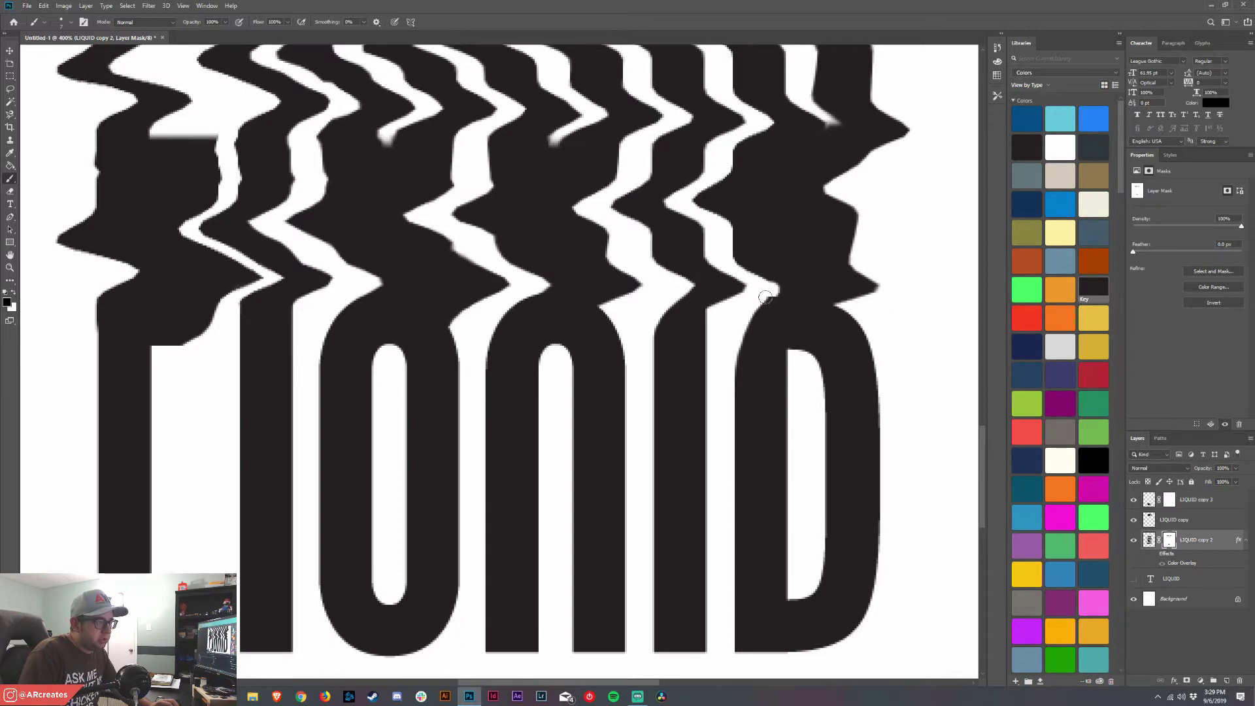
{"action": "key", "text": "z"}
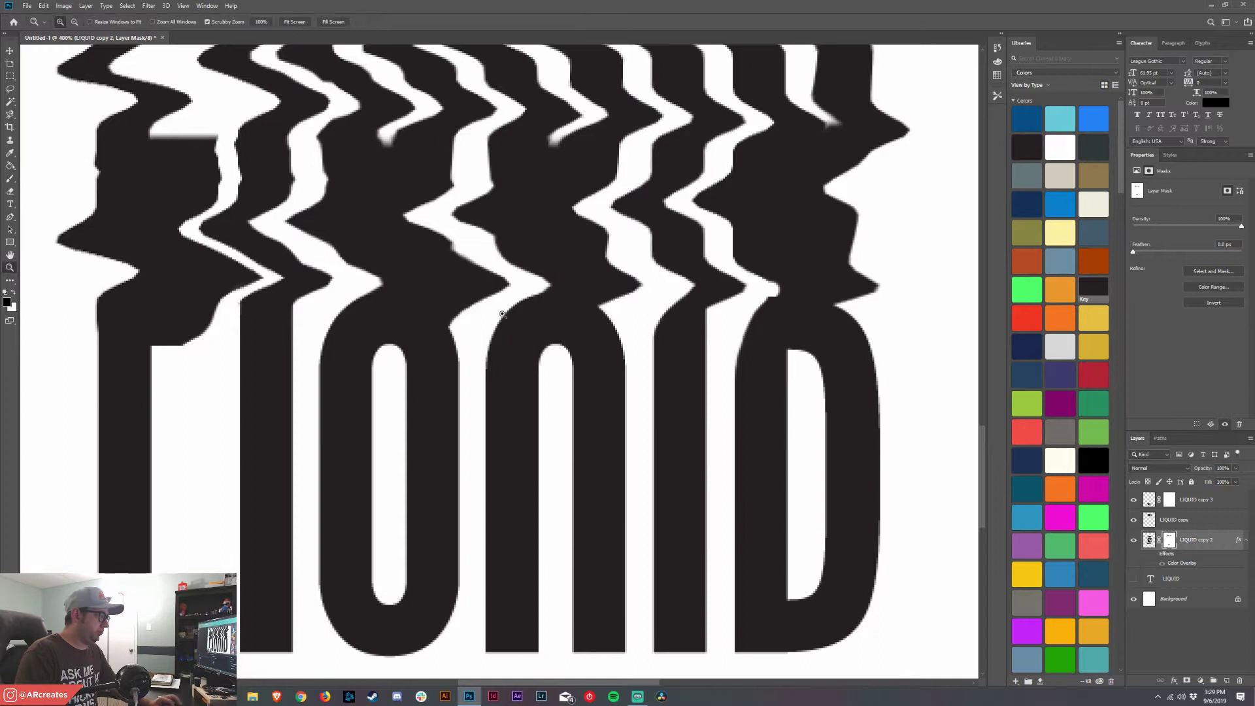
{"action": "left_click", "coordinate": [376, 327], "text": "alt"}
- Zoom out to the whole poster and duplicate LIQUID copy, LIQUID copy 2 and LIQUID copy 3
{"action": "left_click", "coordinate": [377, 327], "text": "alt"}
{"action": "left_click", "coordinate": [376, 327], "text": "alt"}
{"action": "left_click", "coordinate": [377, 327], "text": "alt"}
{"action": "left_click", "coordinate": [376, 327], "text": "alt"}
{"action": "left_click", "coordinate": [376, 327], "text": "alt"}
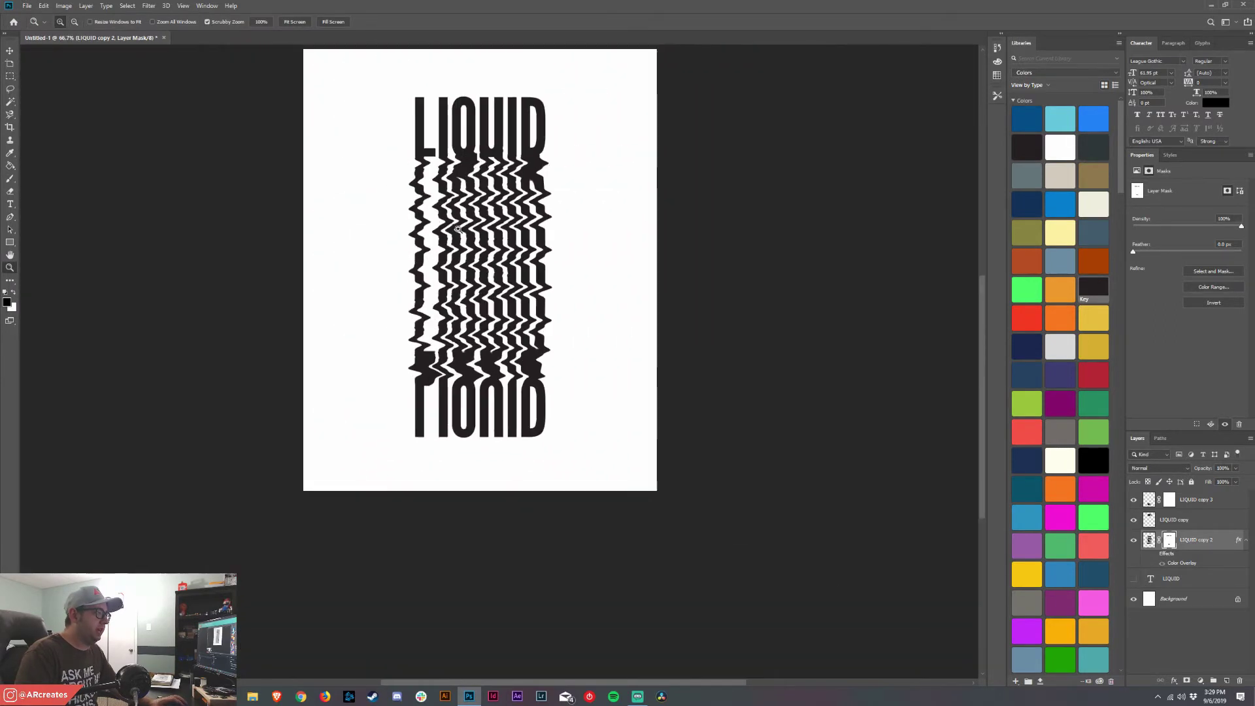
{"action": "left_click", "coordinate": [1201, 523]}
{"action": "left_click", "coordinate": [1206, 509], "text": "shift"}
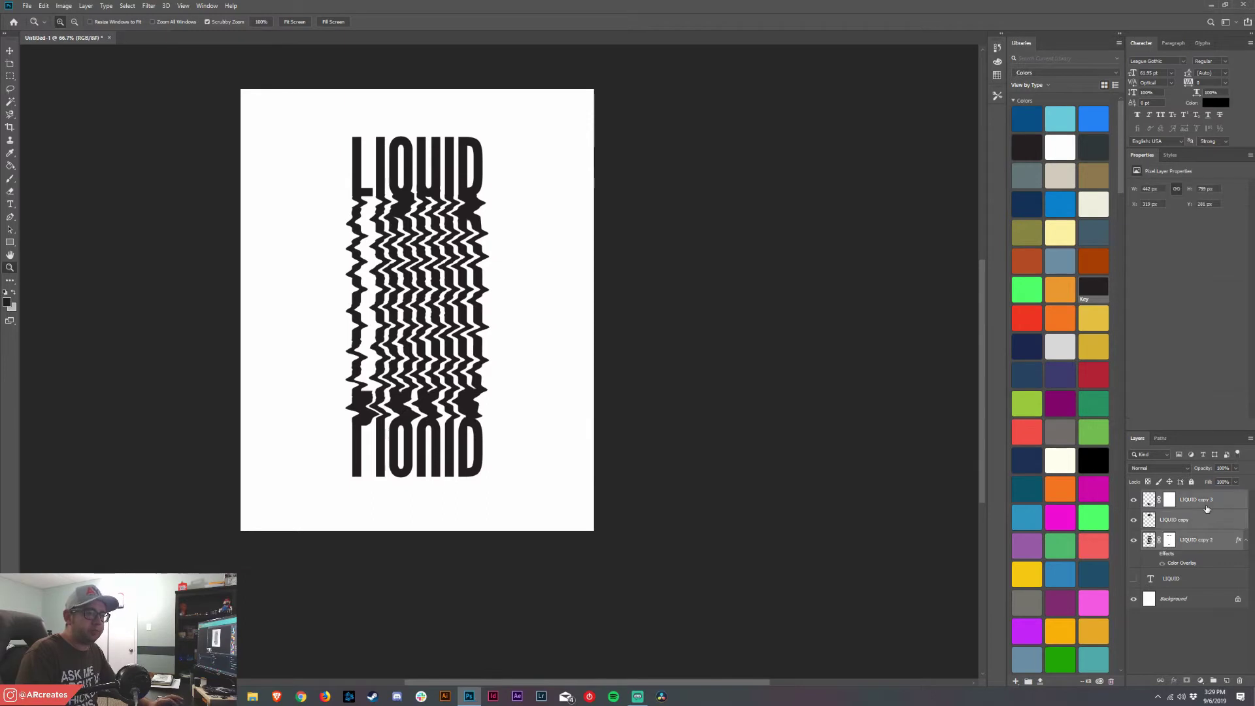
{"action": "key", "text": "ctrl+j"}
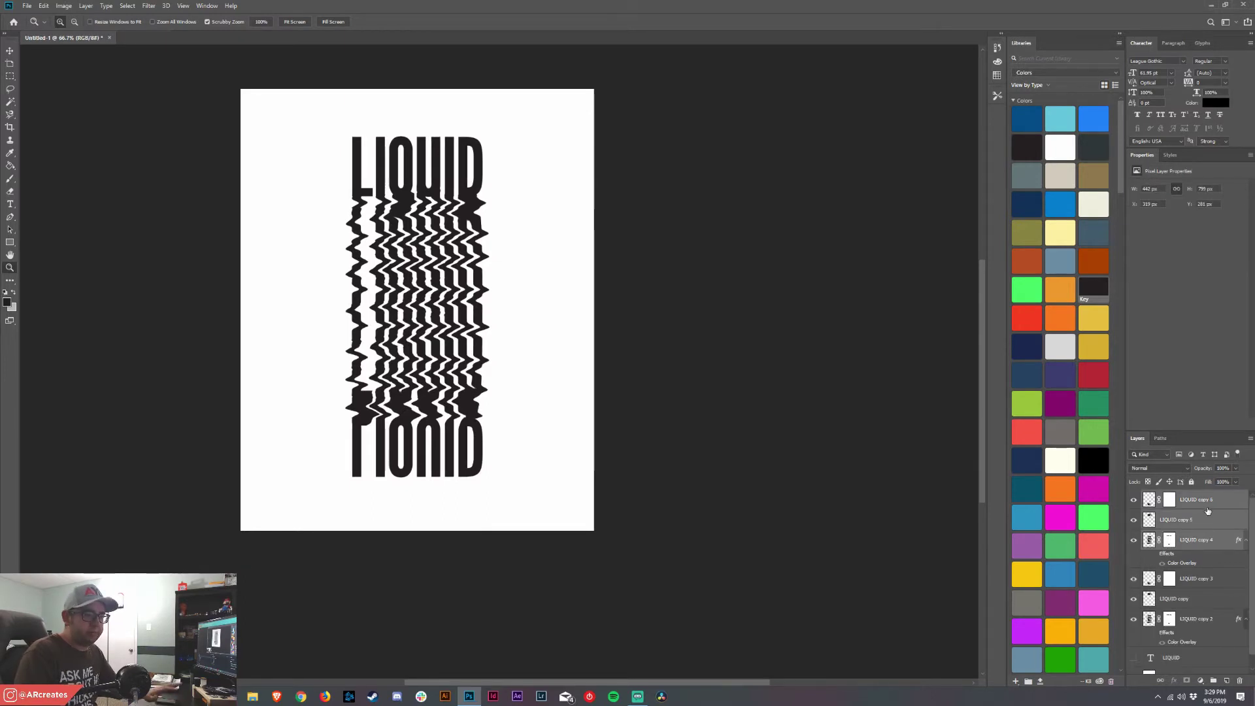
- Group the duplicates into Group 1, hide the original LIQUID copy 3 and LIQUID copy, and unlock Background as Layer 0
{"action": "right_click", "coordinate": [1207, 511]}
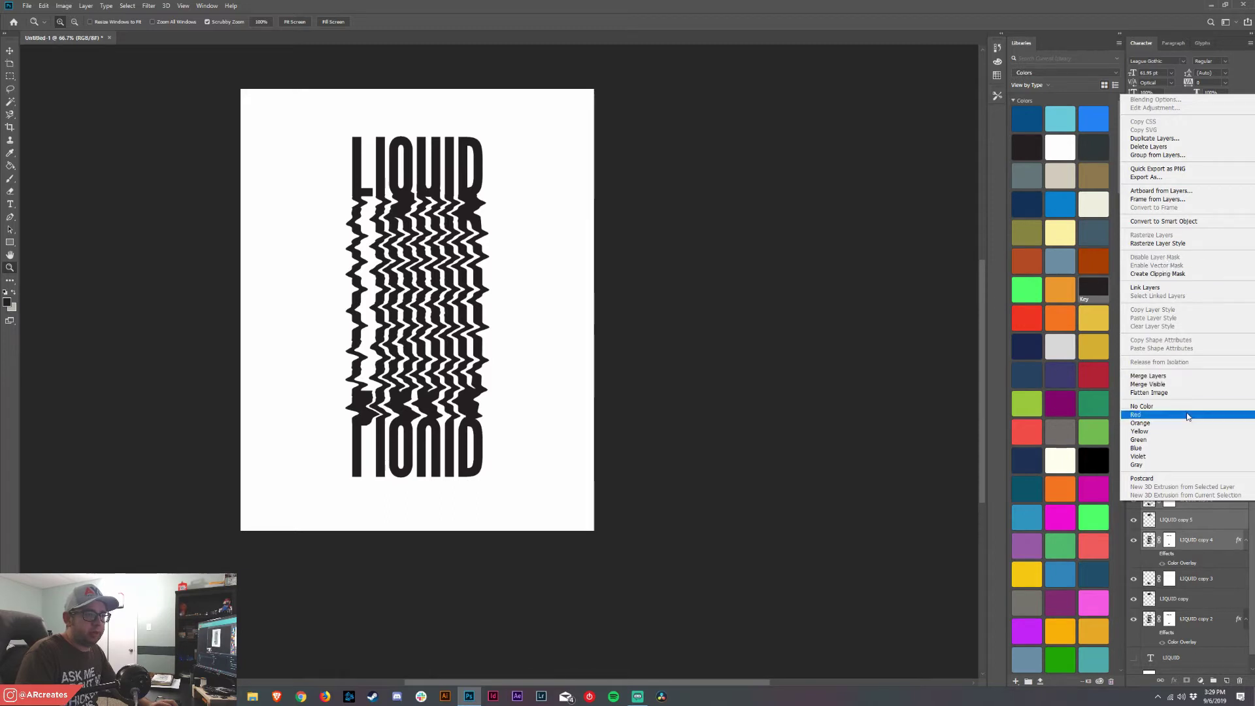
{"action": "left_click", "coordinate": [1156, 154]}
{"action": "key", "text": "Return"}
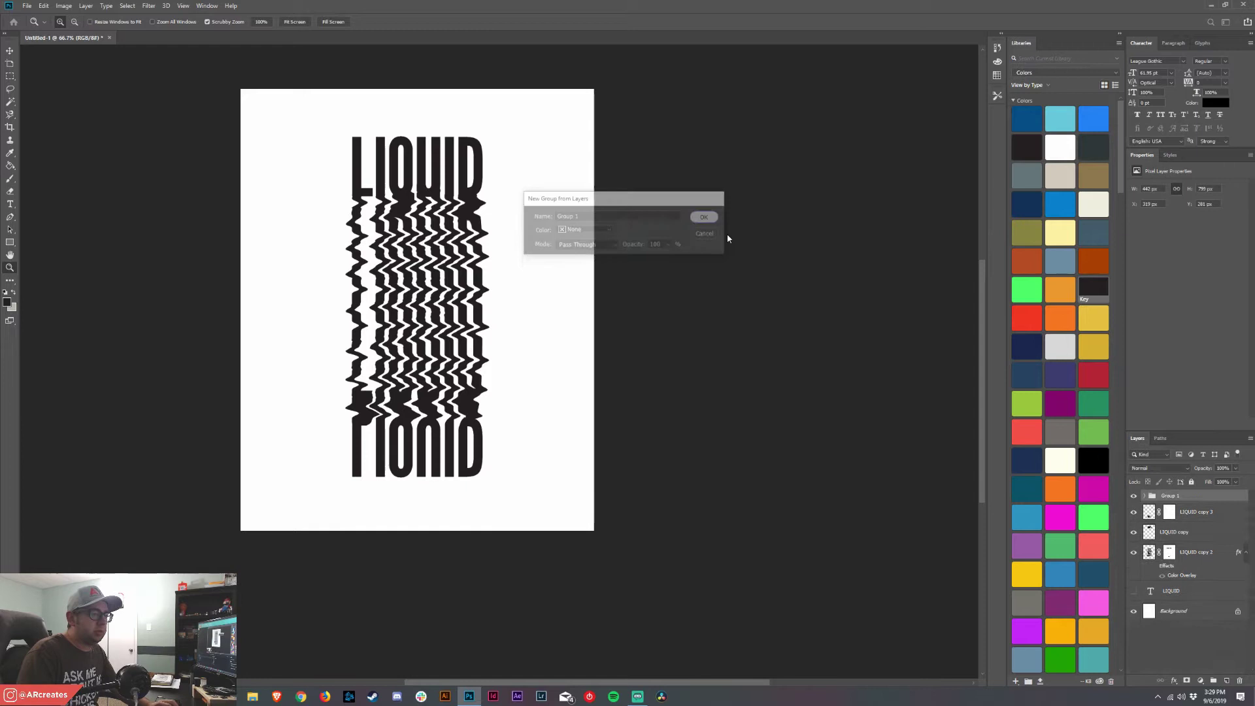
{"action": "left_click", "coordinate": [1133, 512]}
{"action": "left_click", "coordinate": [1133, 533]}
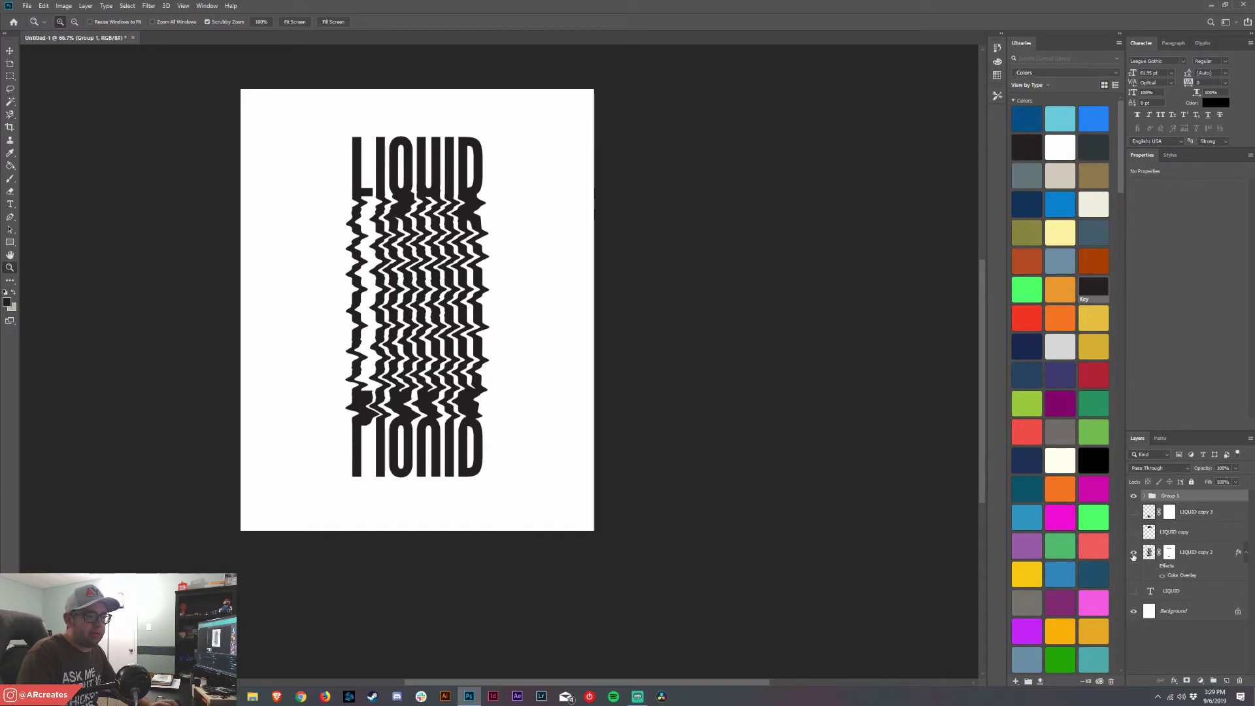
{"action": "left_click", "coordinate": [1238, 611]}
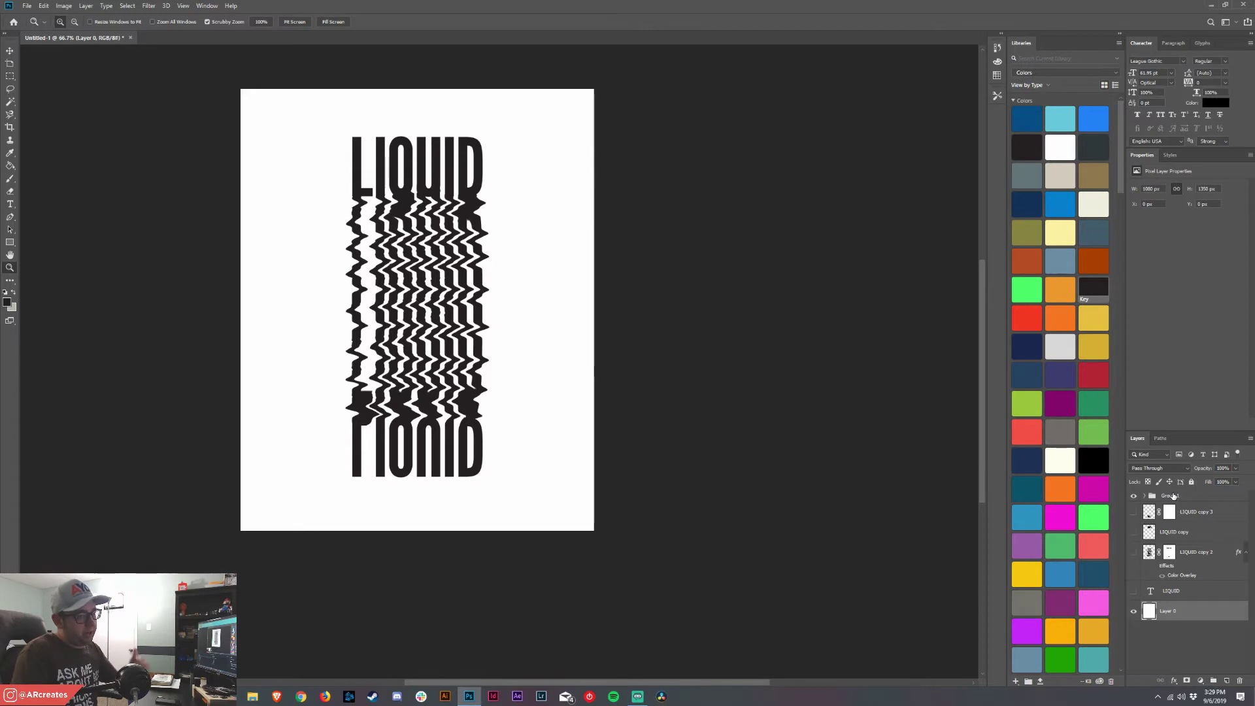
- Merge Group 1 into one layer and position it at the upper centre of the page
{"action": "right_click", "coordinate": [1176, 497]}
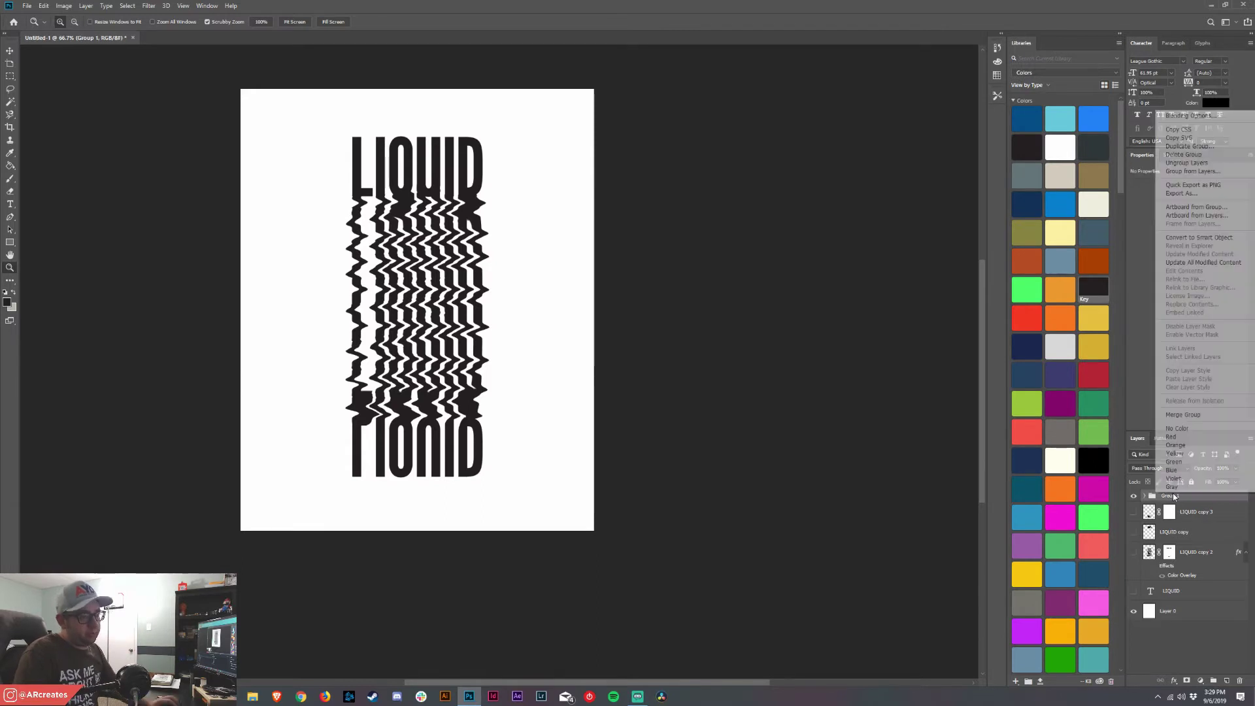
{"action": "left_click", "coordinate": [1219, 415]}
{"action": "key", "text": "v"}
{"action": "mouse_move", "coordinate": [297, 233]}
{"action": "left_mouse_down"}
{"action": "mouse_move", "coordinate": [345, 321]}
{"action": "mouse_move", "coordinate": [191, 182]}
{"action": "mouse_move", "coordinate": [279, 226]}
{"action": "left_mouse_up"}
{"action": "left_click_drag", "start_coordinate": [490, 283], "coordinate": [418, 294]}
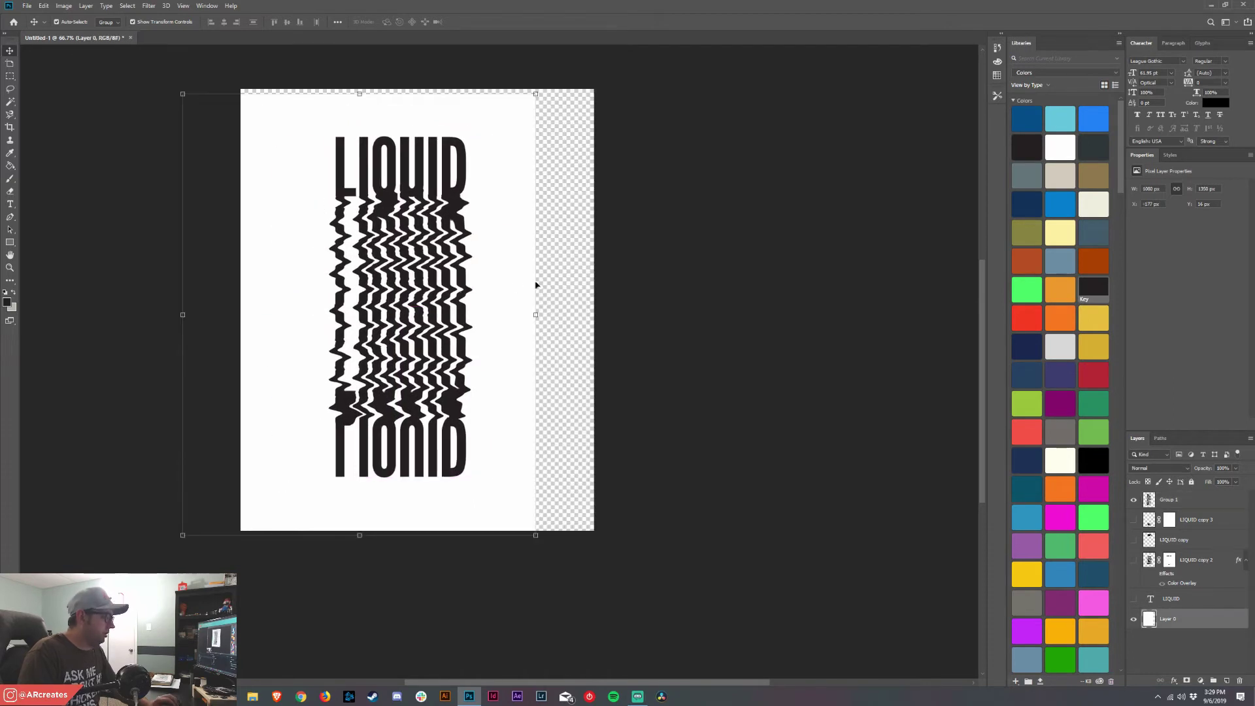
{"action": "key", "text": "ctrl+z"}
{"action": "left_click_drag", "start_coordinate": [449, 243], "coordinate": [464, 174]}
{"action": "key", "text": "ctrl+z"}
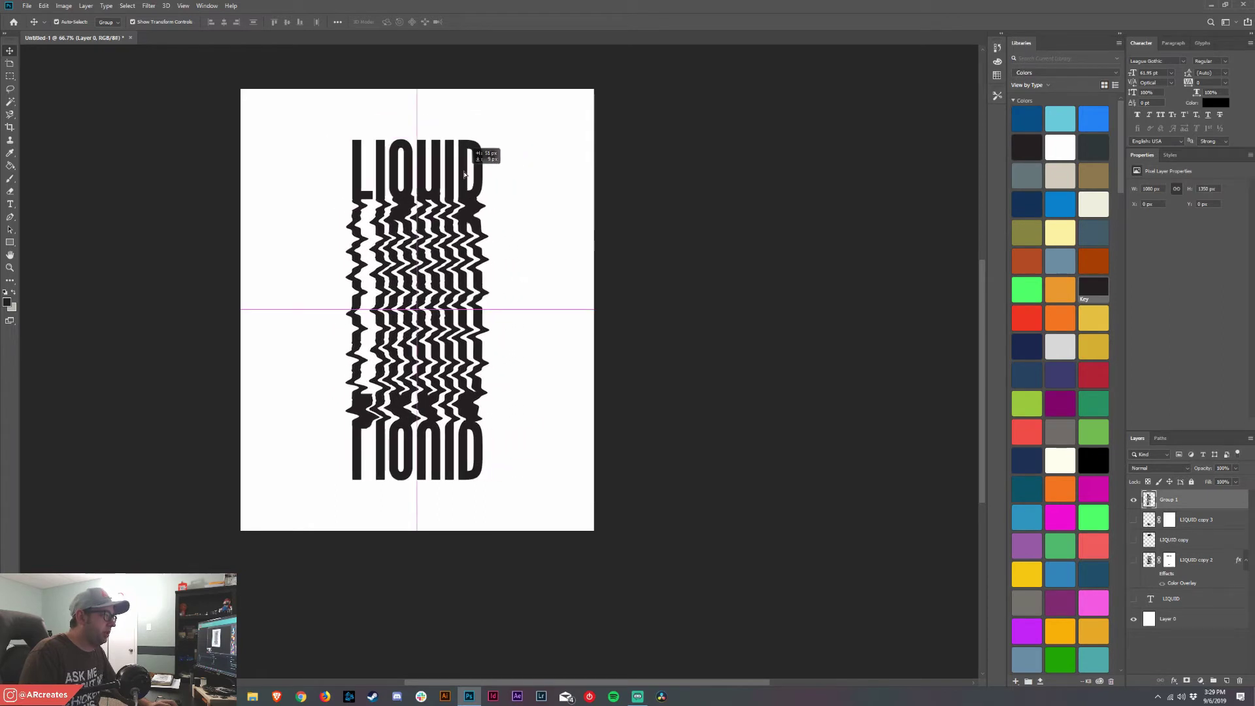
{"action": "left_click", "coordinate": [666, 217]}
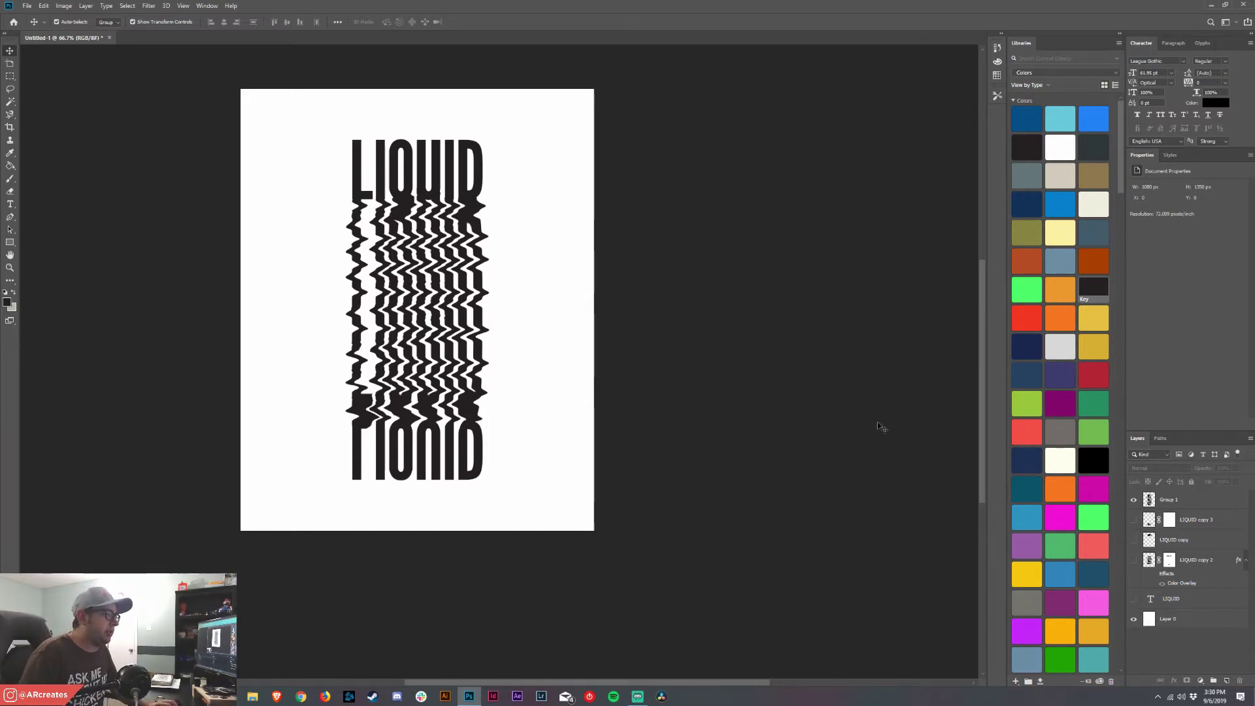
- Add a Gradient Map adjustment to the LIQUID group, trying the Spectrum, Red/Green and multicolour presets
{"action": "left_click", "coordinate": [1204, 503]}
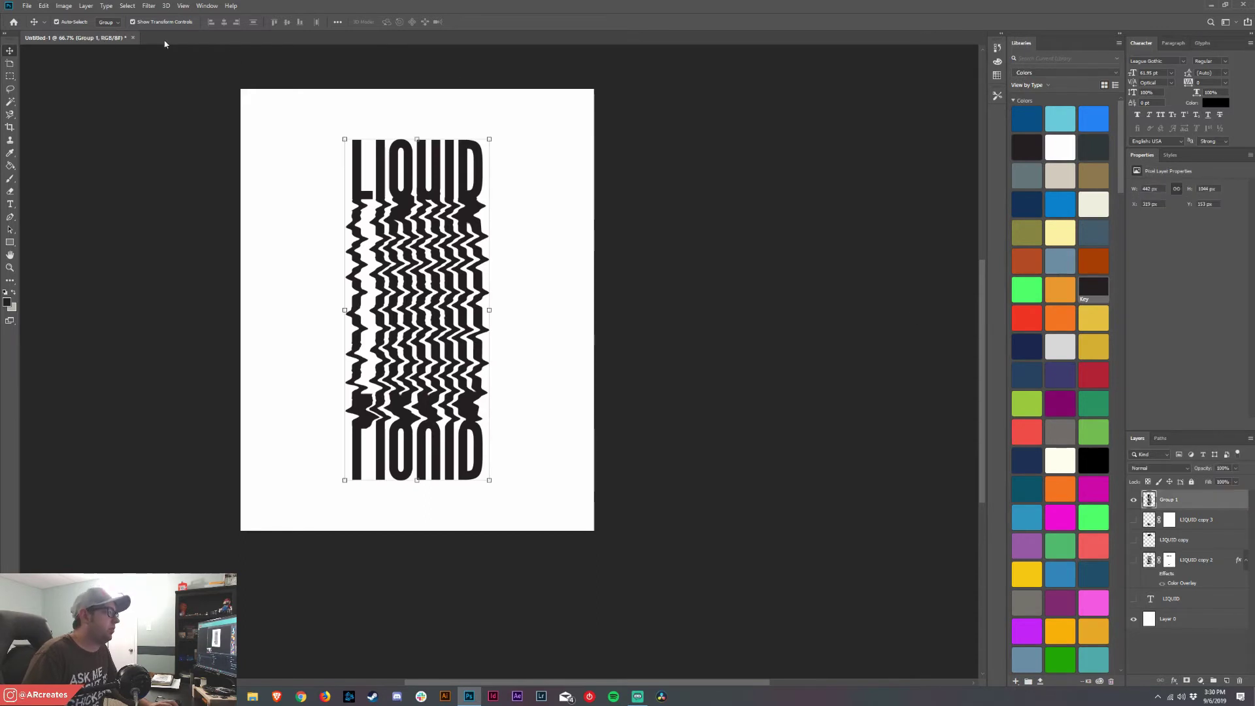
{"action": "left_click", "coordinate": [86, 6]}
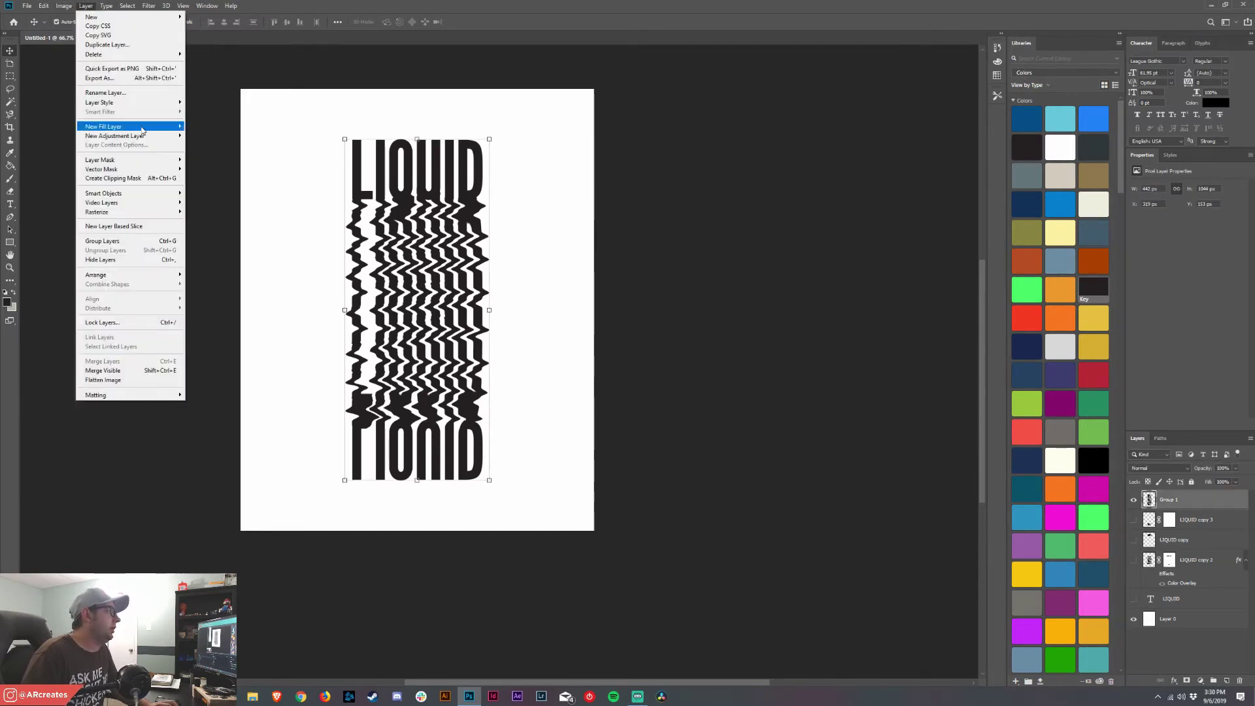
{"action": "mouse_move", "coordinate": [157, 136]}
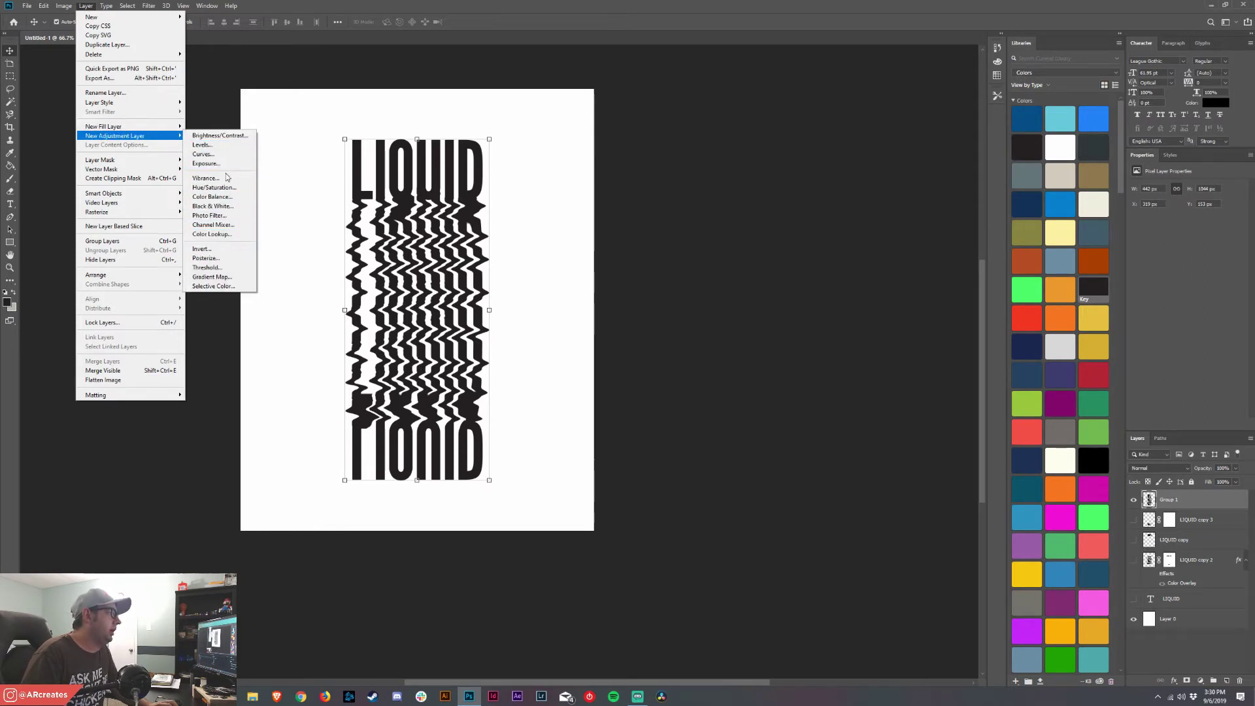
{"action": "left_click", "coordinate": [235, 278]}
{"action": "left_click", "coordinate": [560, 168]}
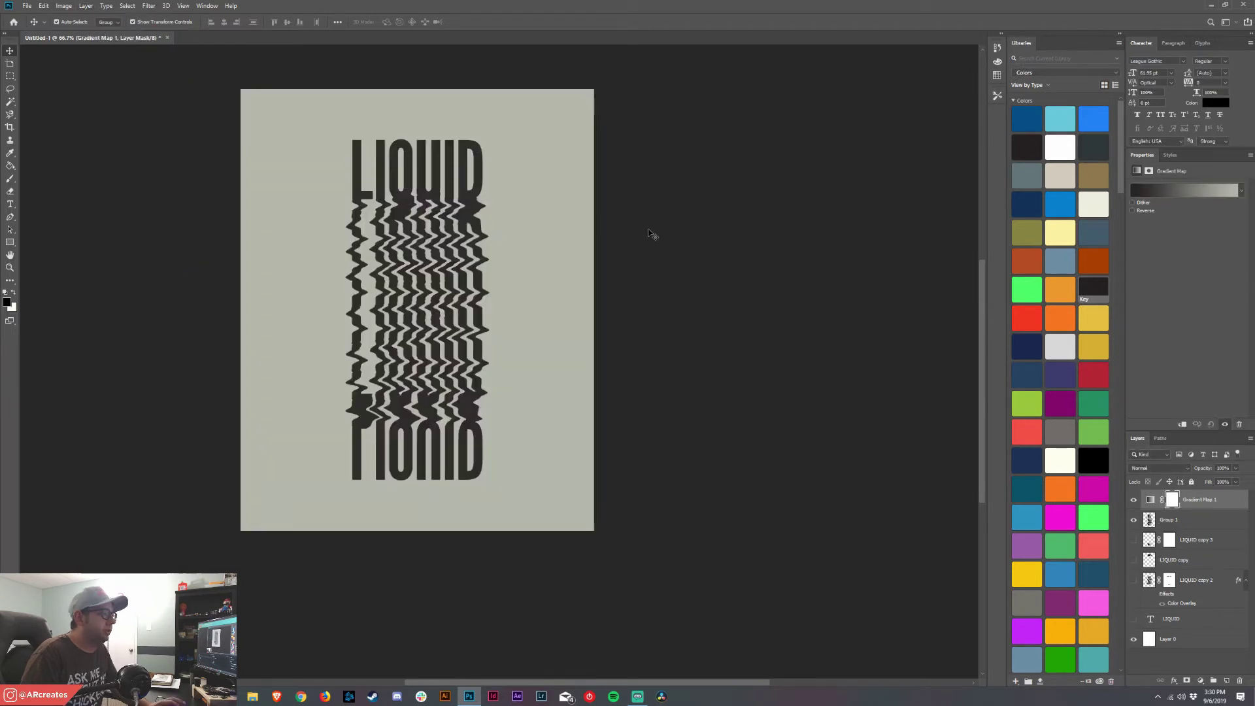
{"action": "left_click", "coordinate": [1156, 190]}
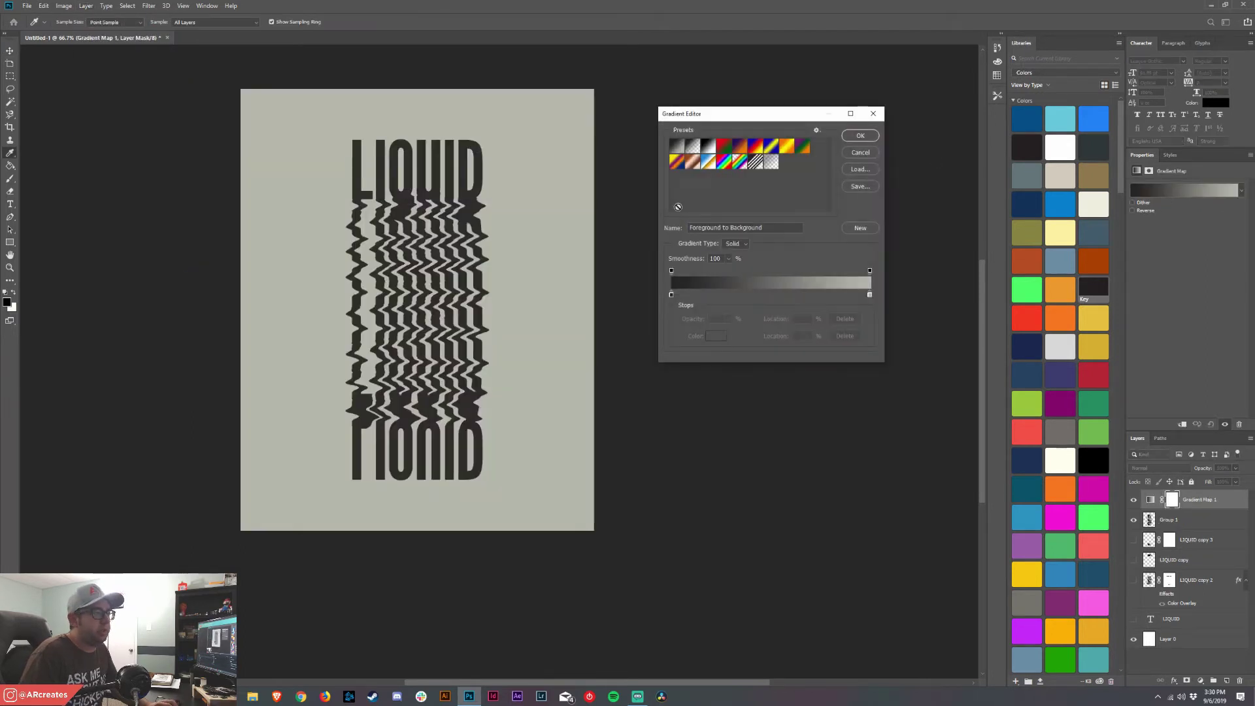
{"action": "left_click", "coordinate": [724, 164]}
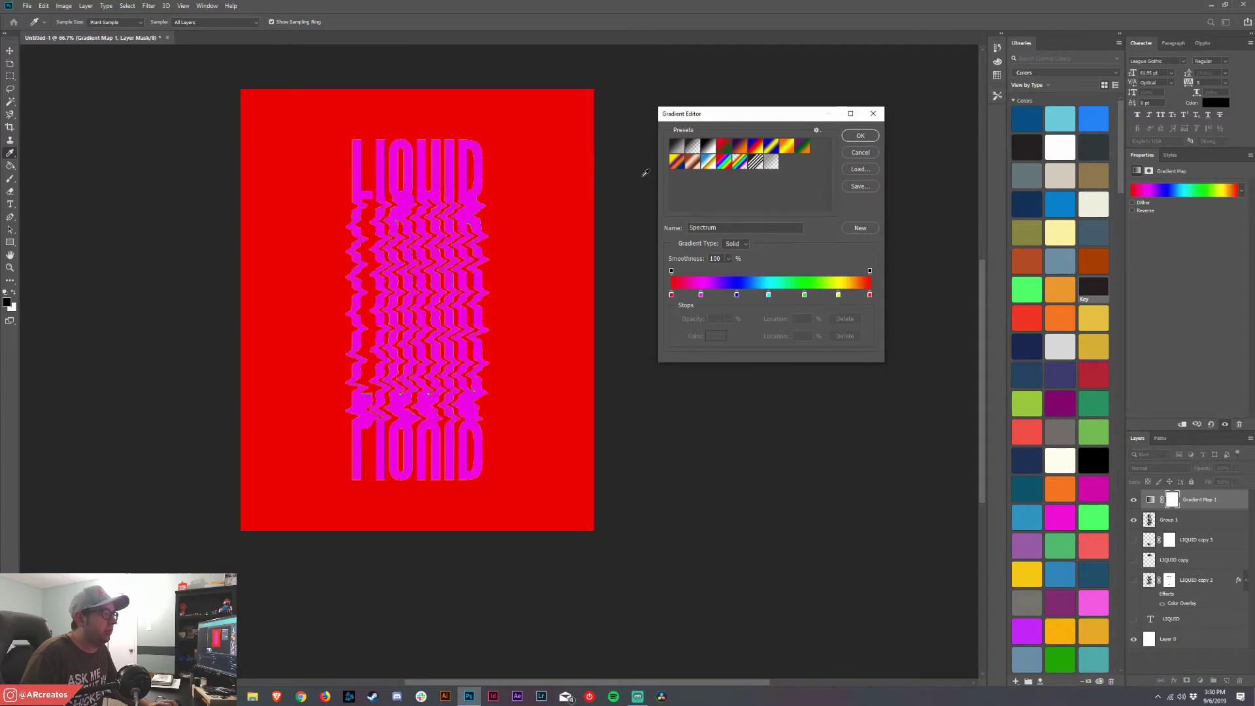
{"action": "left_click", "coordinate": [725, 144]}
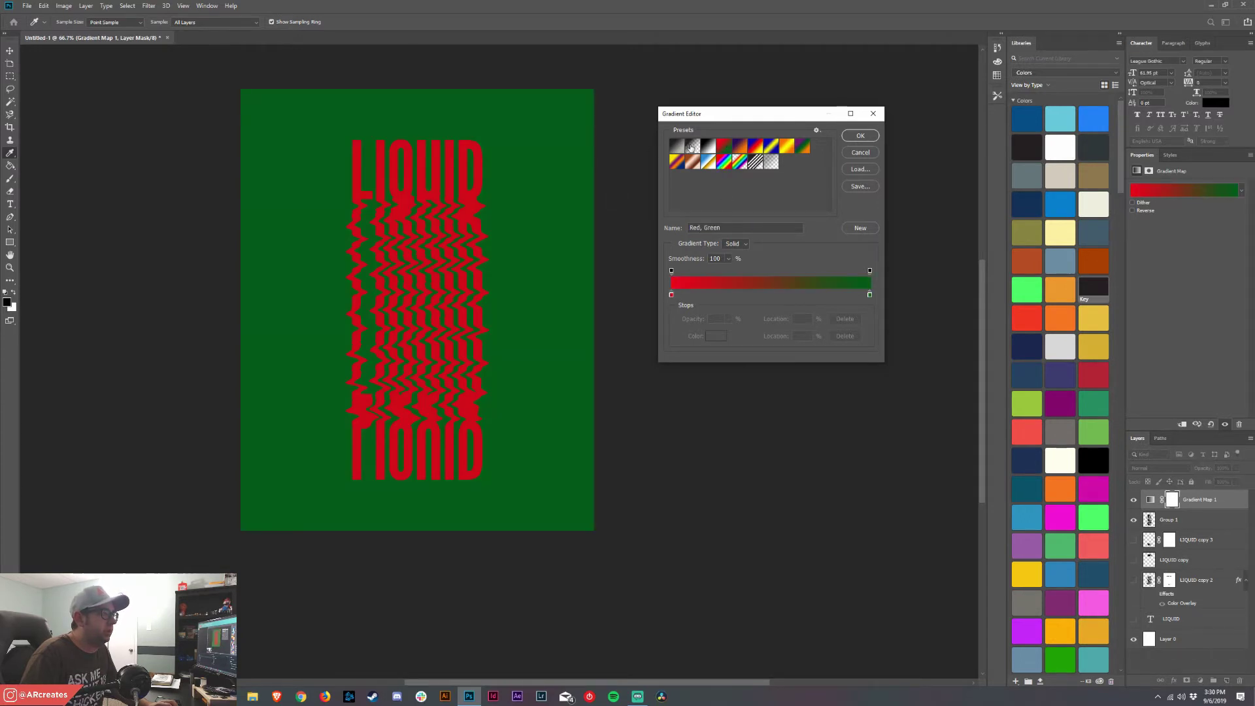
{"action": "left_click", "coordinate": [677, 162]}
{"action": "left_click", "coordinate": [865, 138]}
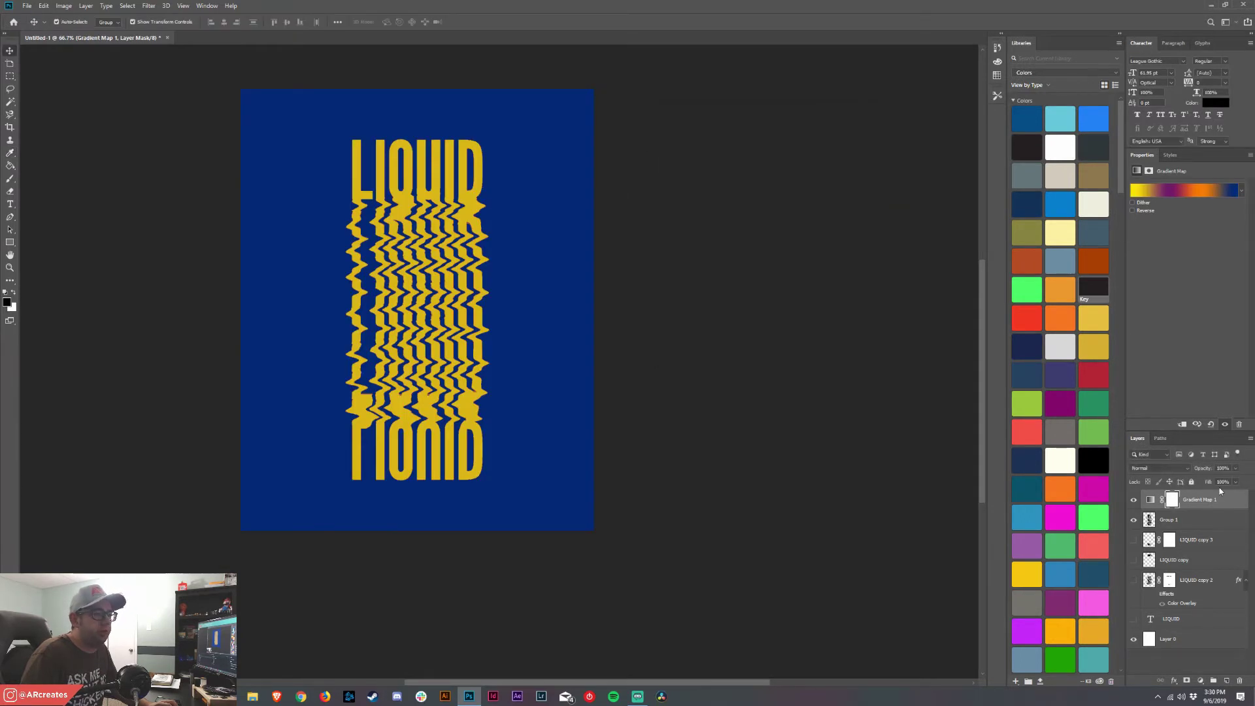
- Clip the gradient map to Group 1, compare, then delete it so the text stays black
{"action": "right_click", "coordinate": [1241, 505]}
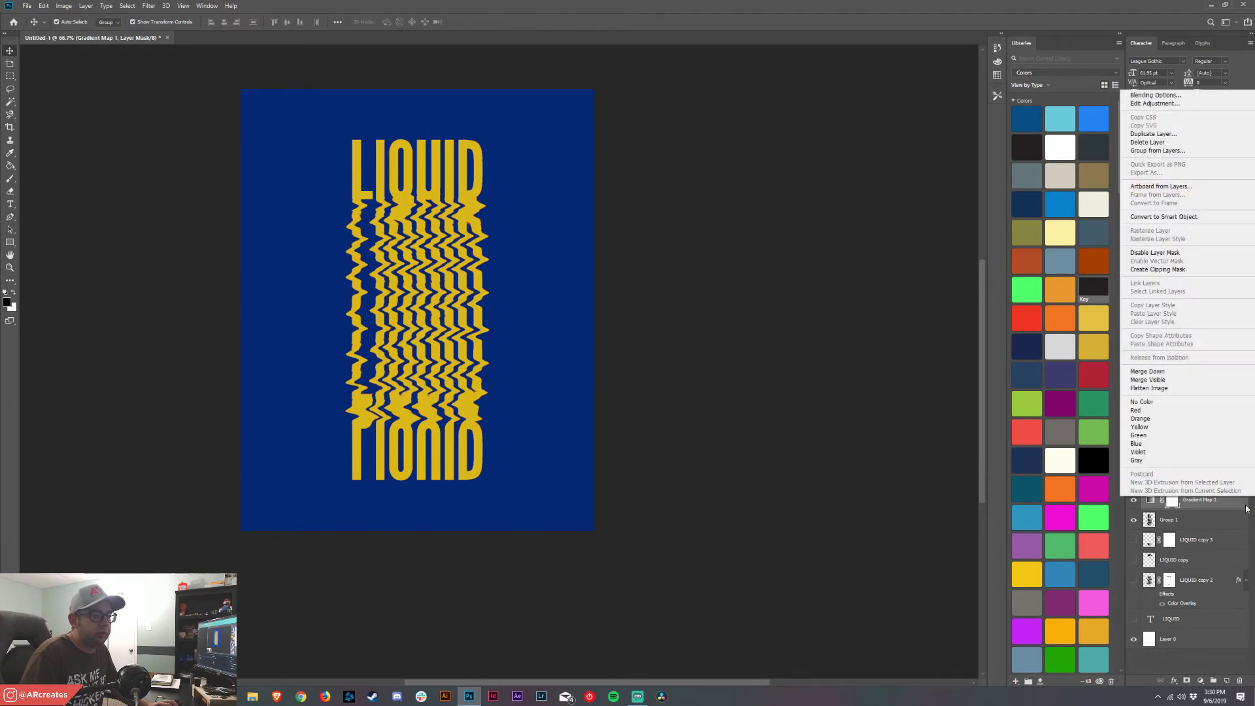
{"action": "left_click", "coordinate": [1186, 269]}
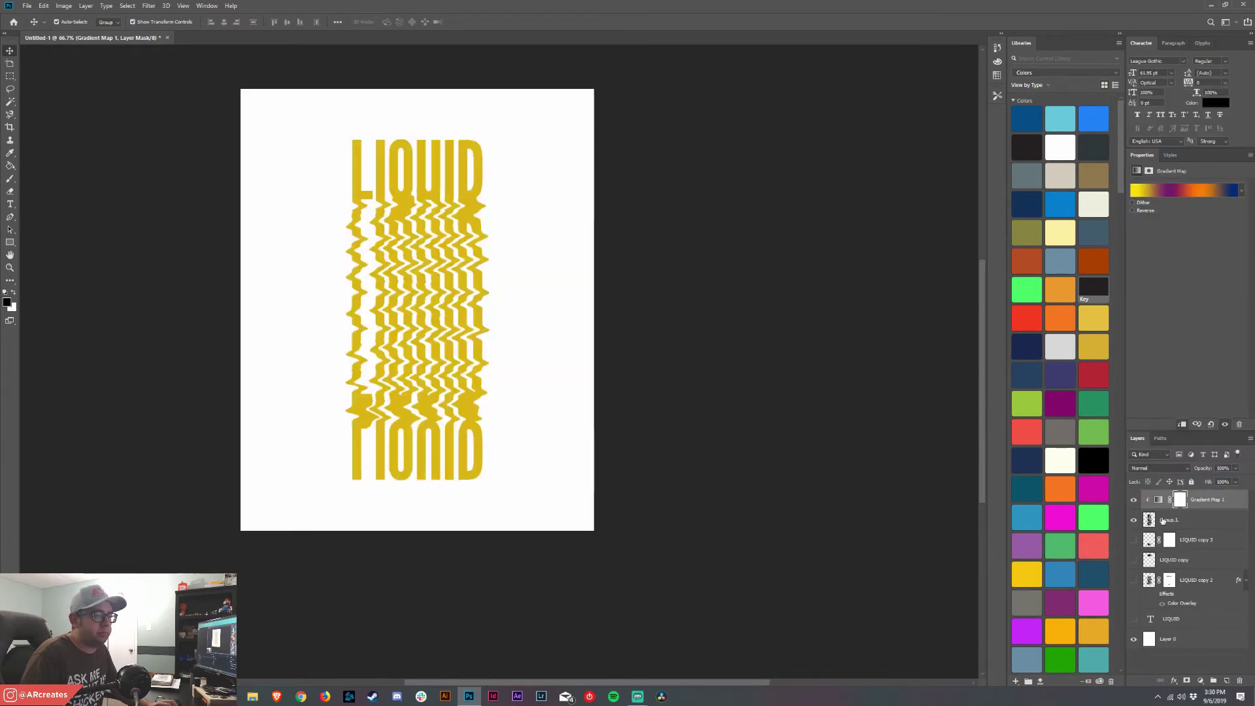
{"action": "left_click", "coordinate": [1134, 501]}
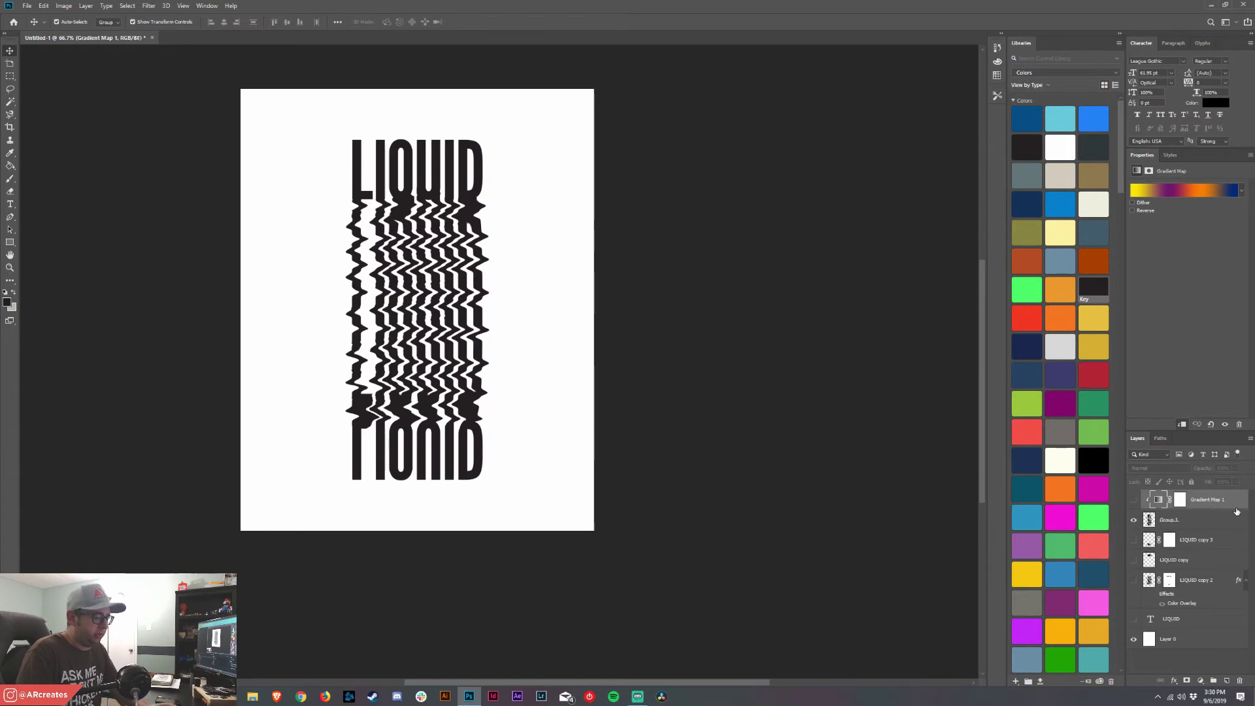
{"action": "key", "text": "Delete"}
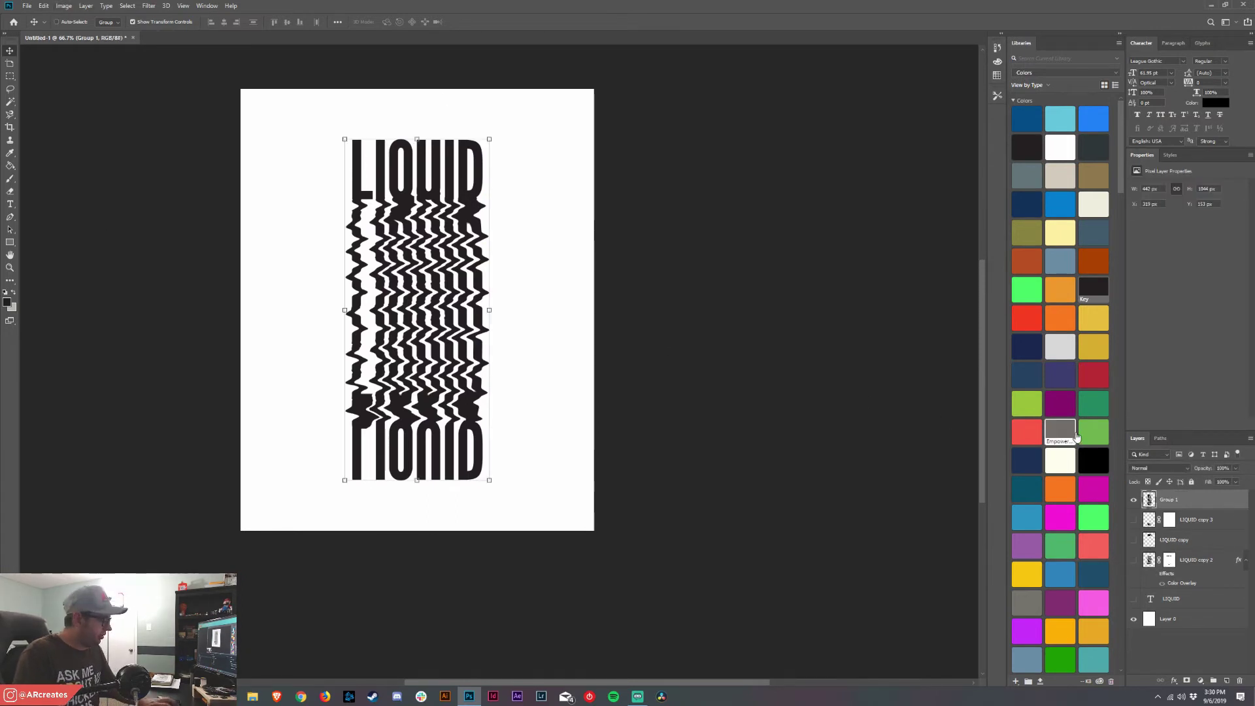
{"action": "key", "text": "ctrl+shift+n"}
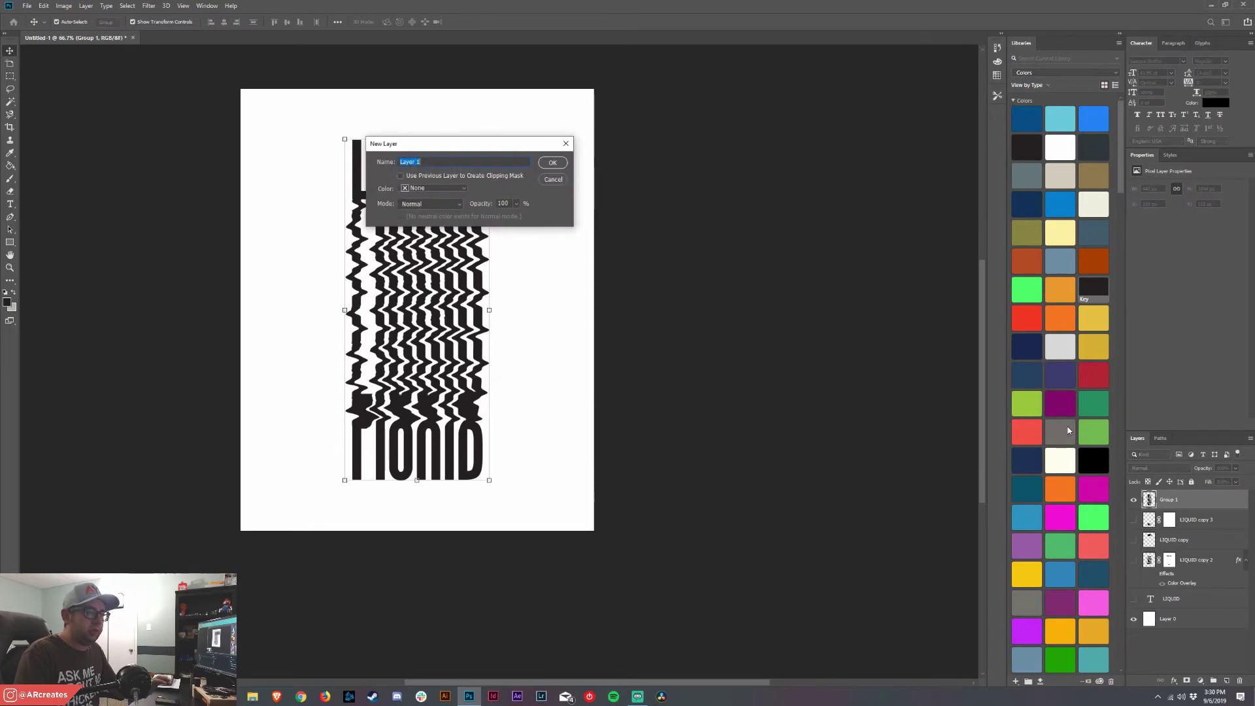
- Create Layer 1, fill it with a top-to-bottom Spectrum gradient, and clip it to the LIQUID group
{"action": "left_click", "coordinate": [551, 164]}
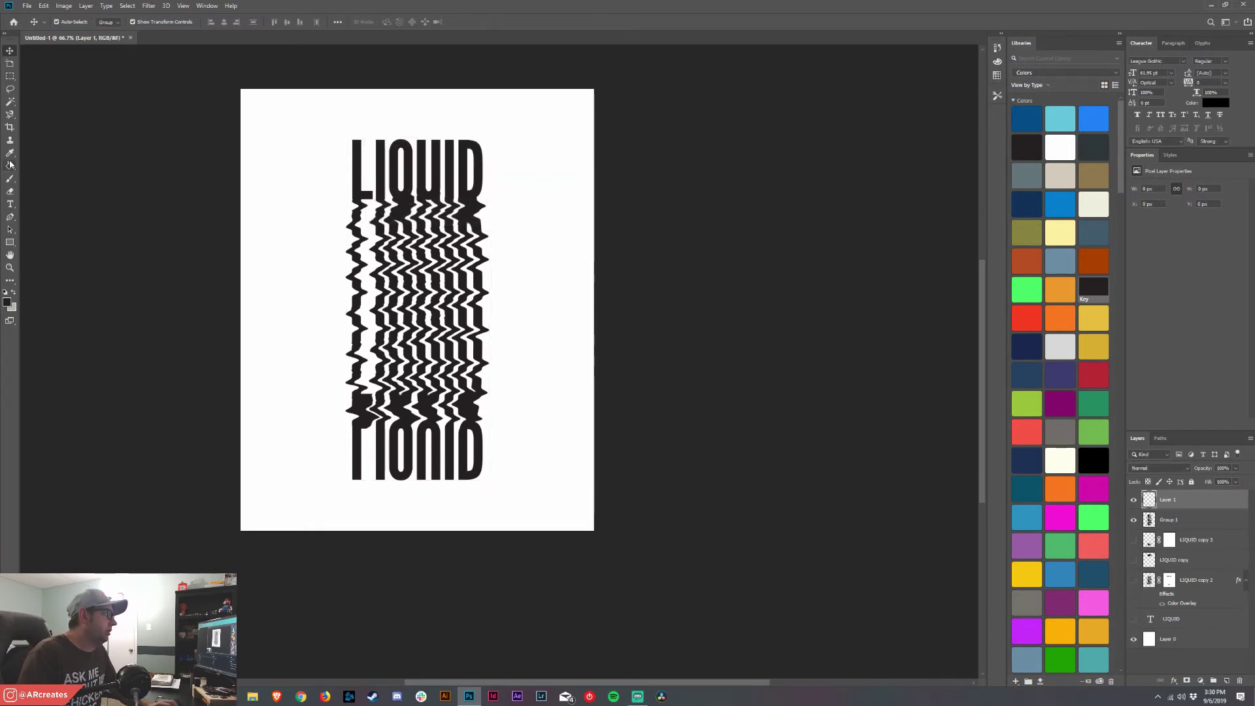
{"action": "left_click_drag", "start_coordinate": [10, 167], "coordinate": [49, 166]}
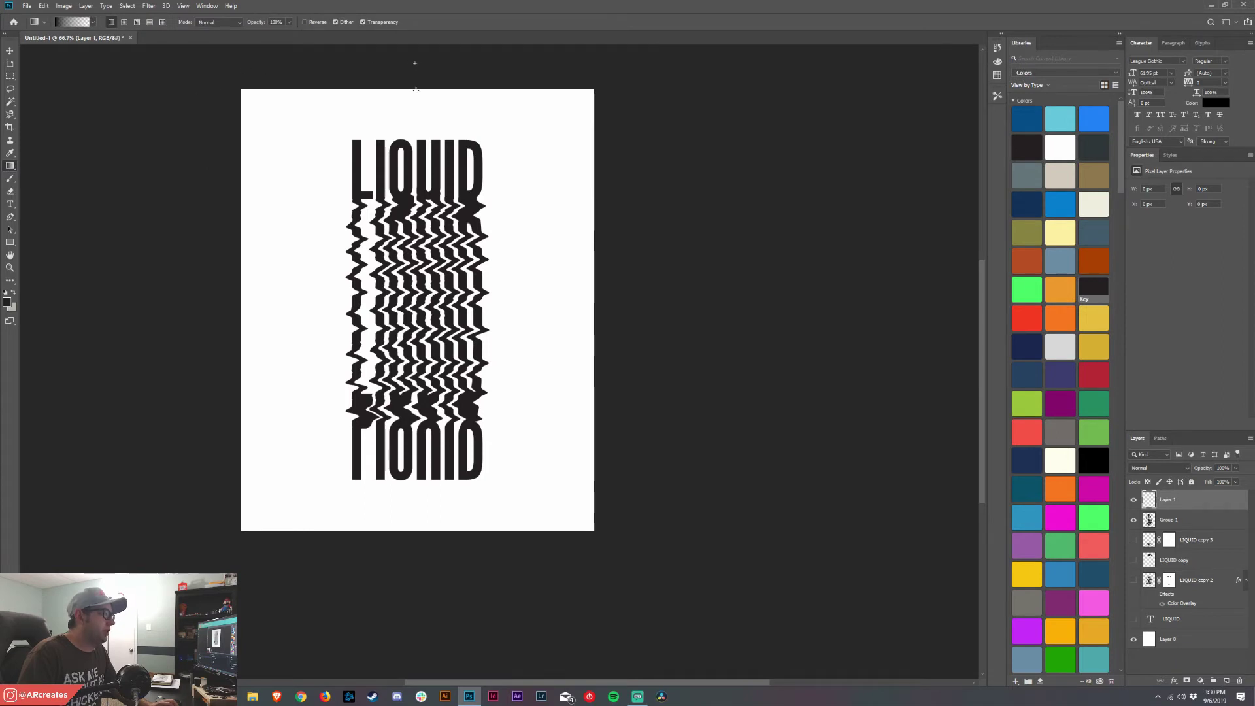
{"action": "left_click_drag", "start_coordinate": [415, 62], "coordinate": [417, 576]}
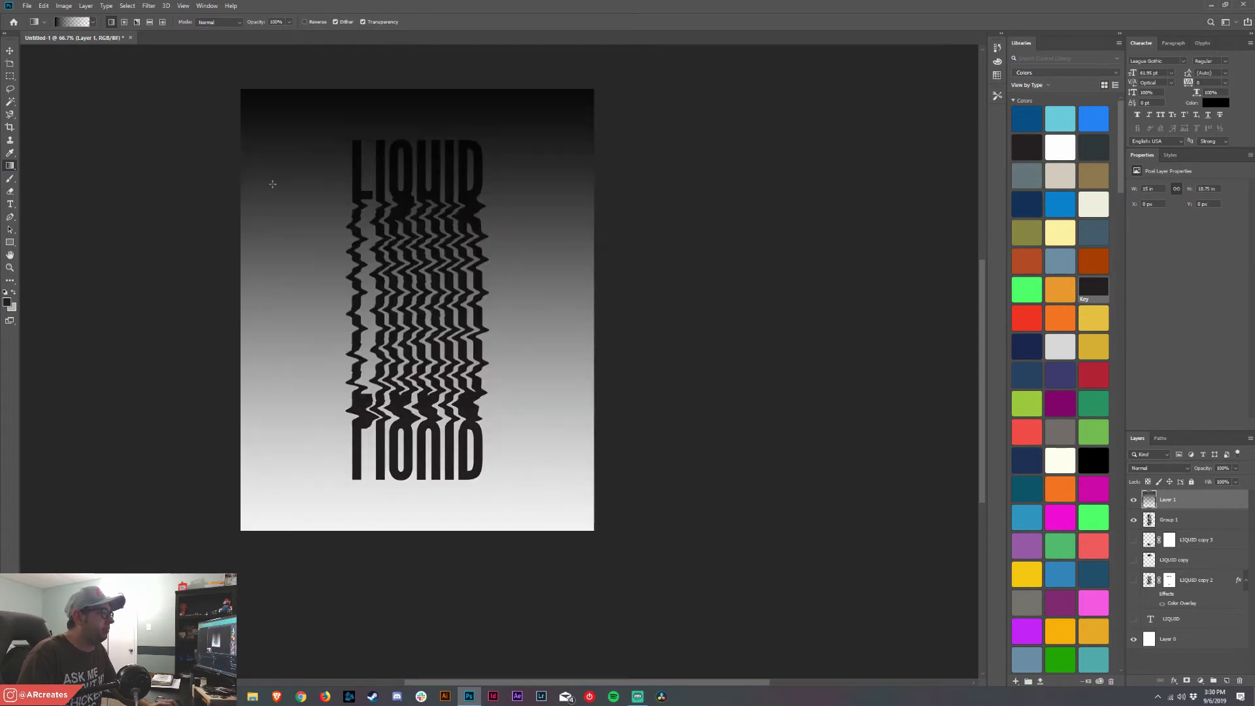
{"action": "left_click", "coordinate": [74, 22]}
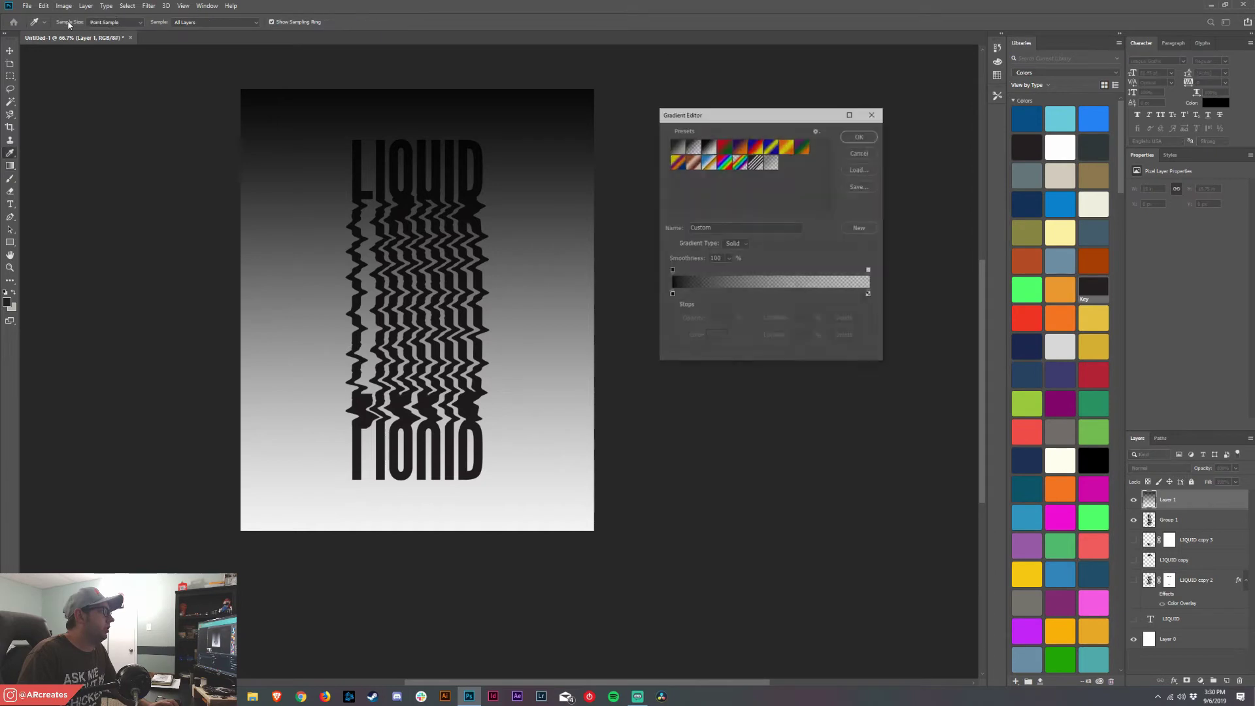
{"action": "left_click", "coordinate": [724, 168]}
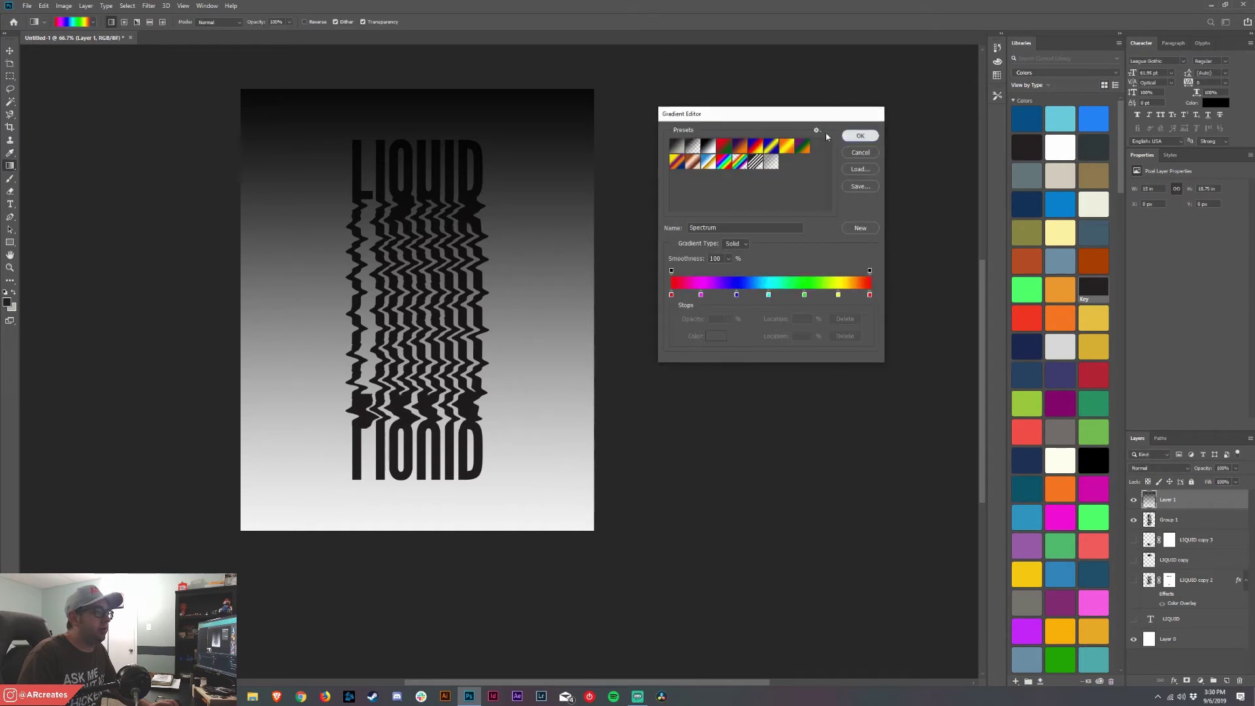
{"action": "left_click", "coordinate": [860, 135]}
{"action": "left_click_drag", "start_coordinate": [420, 72], "coordinate": [421, 595]}
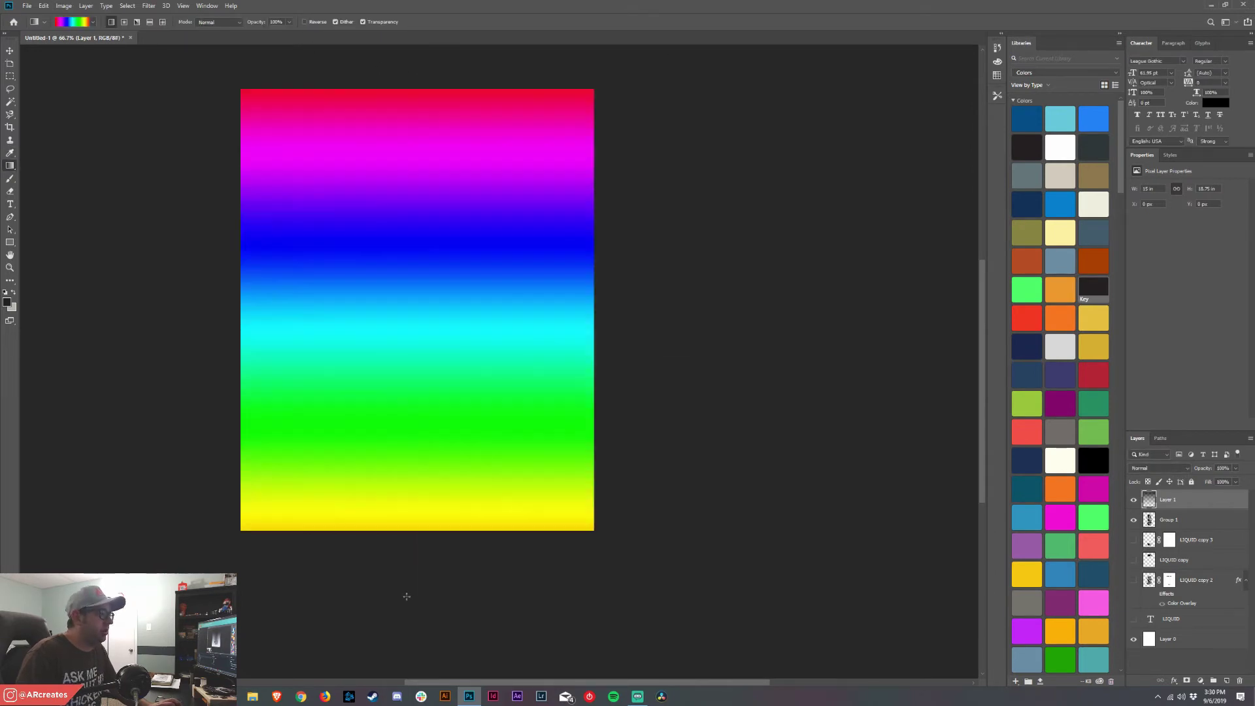
{"action": "right_click", "coordinate": [1206, 500]}
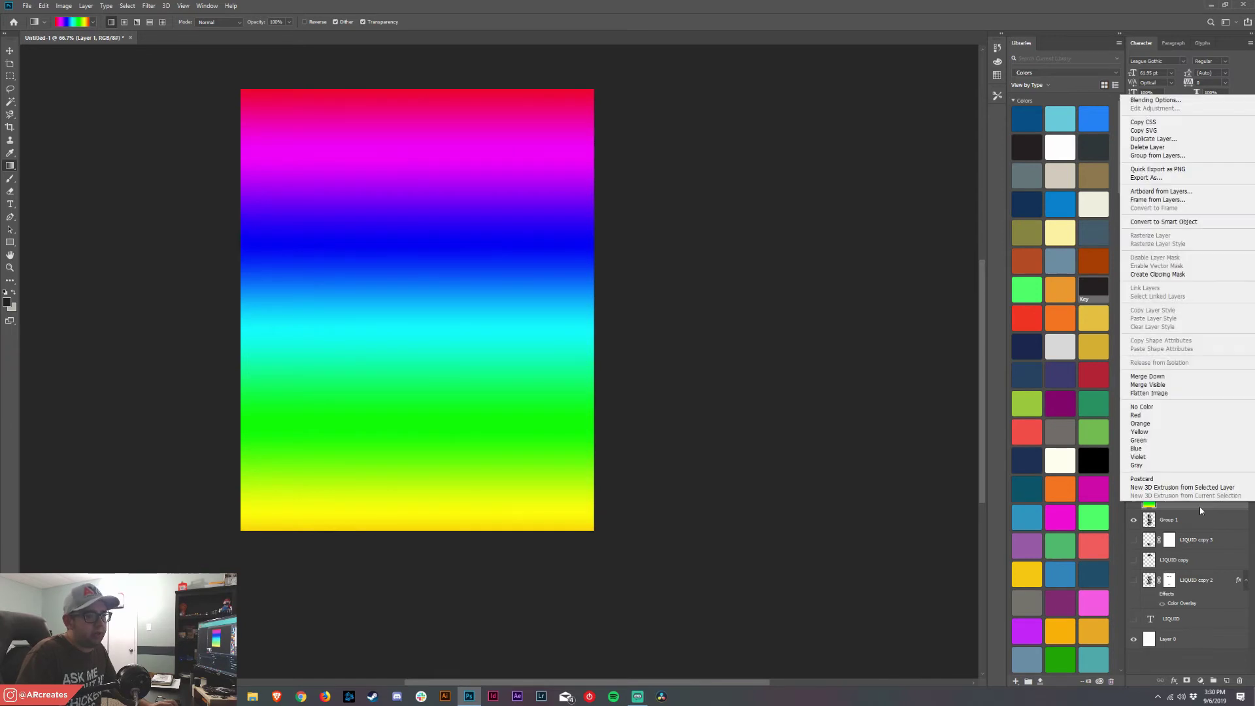
{"action": "left_click", "coordinate": [1198, 274]}
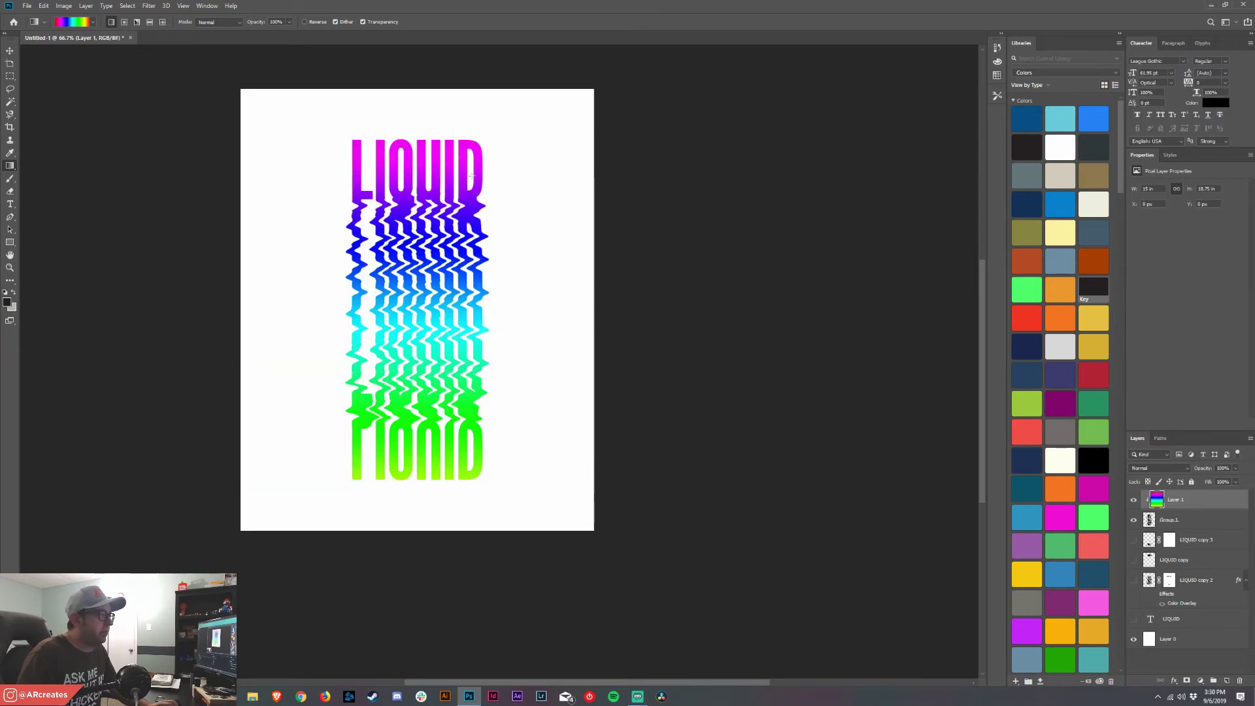
{"action": "left_click", "coordinate": [9, 53]}
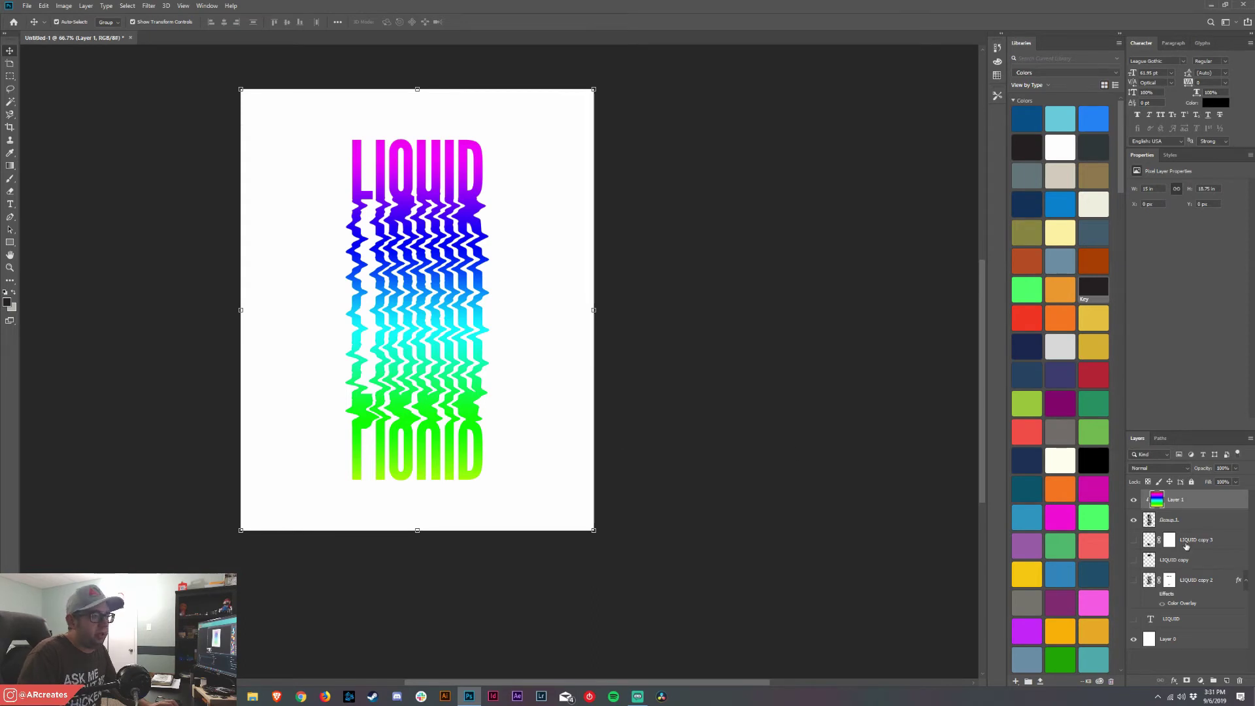
- Apply a Gaussian Blur of about 118.7 px to the rainbow Layer 1
{"action": "left_click", "coordinate": [148, 5]}
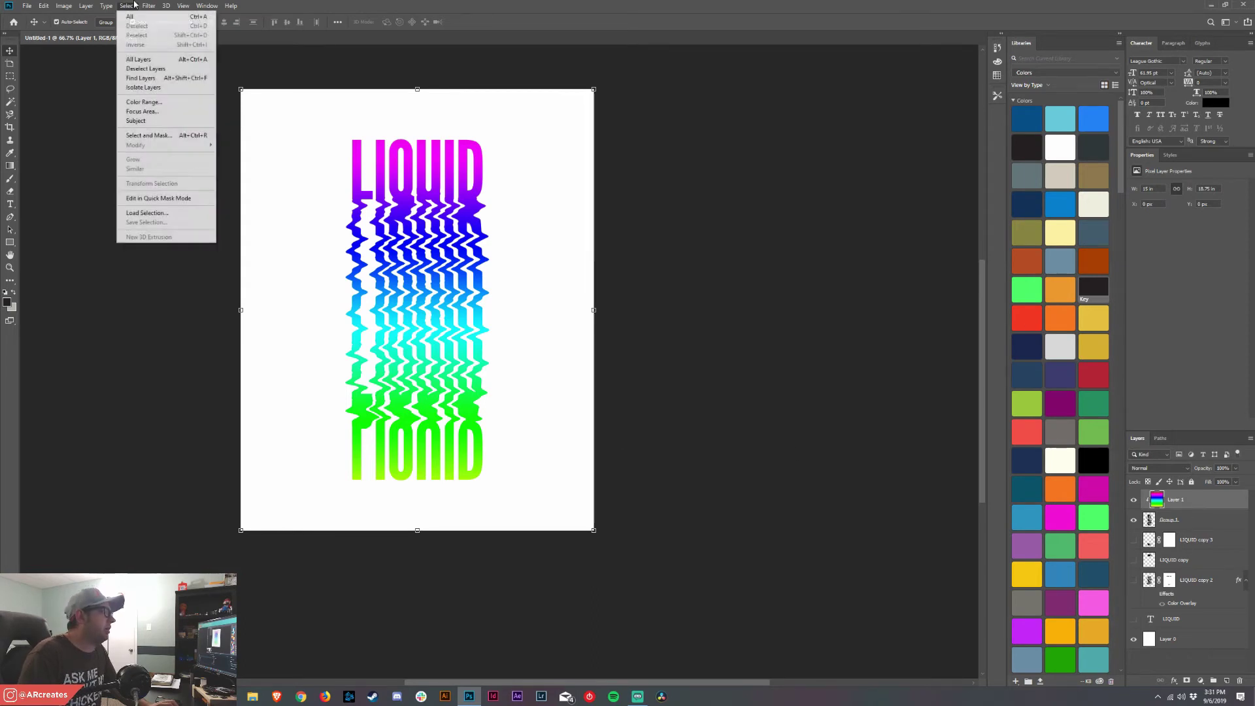
{"action": "mouse_move", "coordinate": [222, 121]}
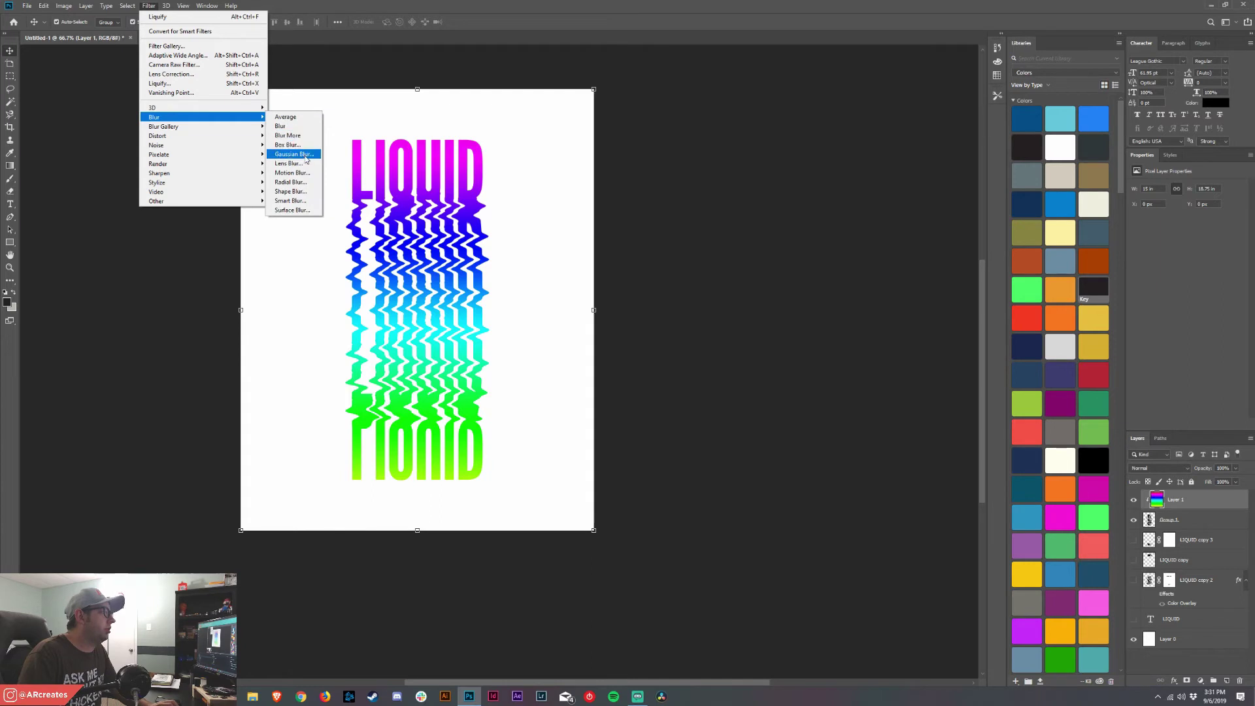
{"action": "left_click", "coordinate": [294, 155]}
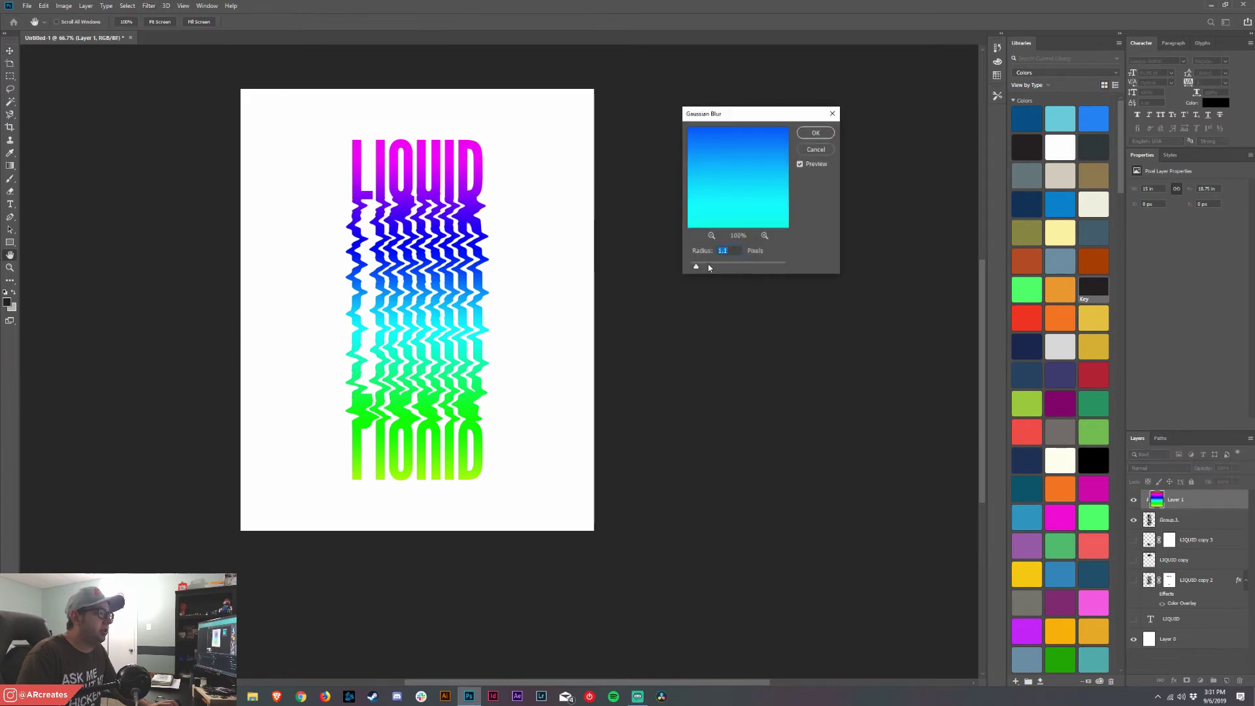
{"action": "left_click_drag", "start_coordinate": [744, 267], "coordinate": [755, 268]}
{"action": "left_click", "coordinate": [830, 132]}
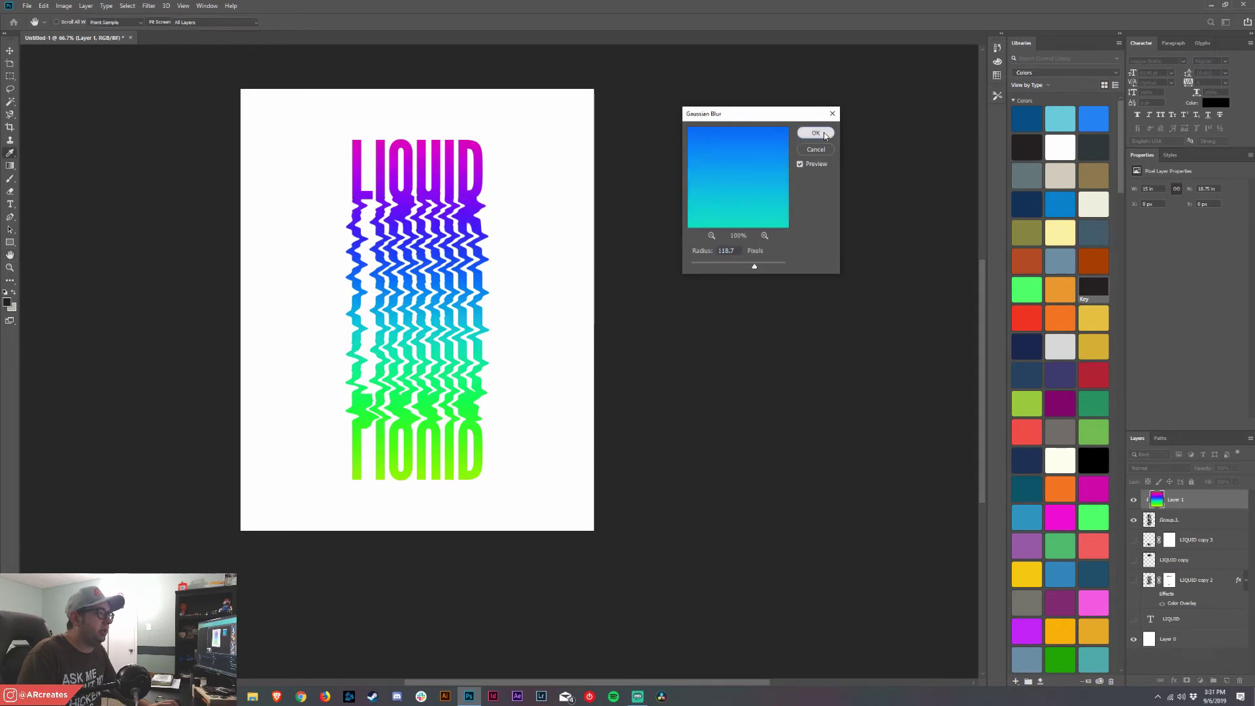
- Select the rainbow Layer 1 together with the LIQUID group Group 1
{"action": "left_click", "coordinate": [9, 51]}
{"action": "left_click", "coordinate": [735, 131]}
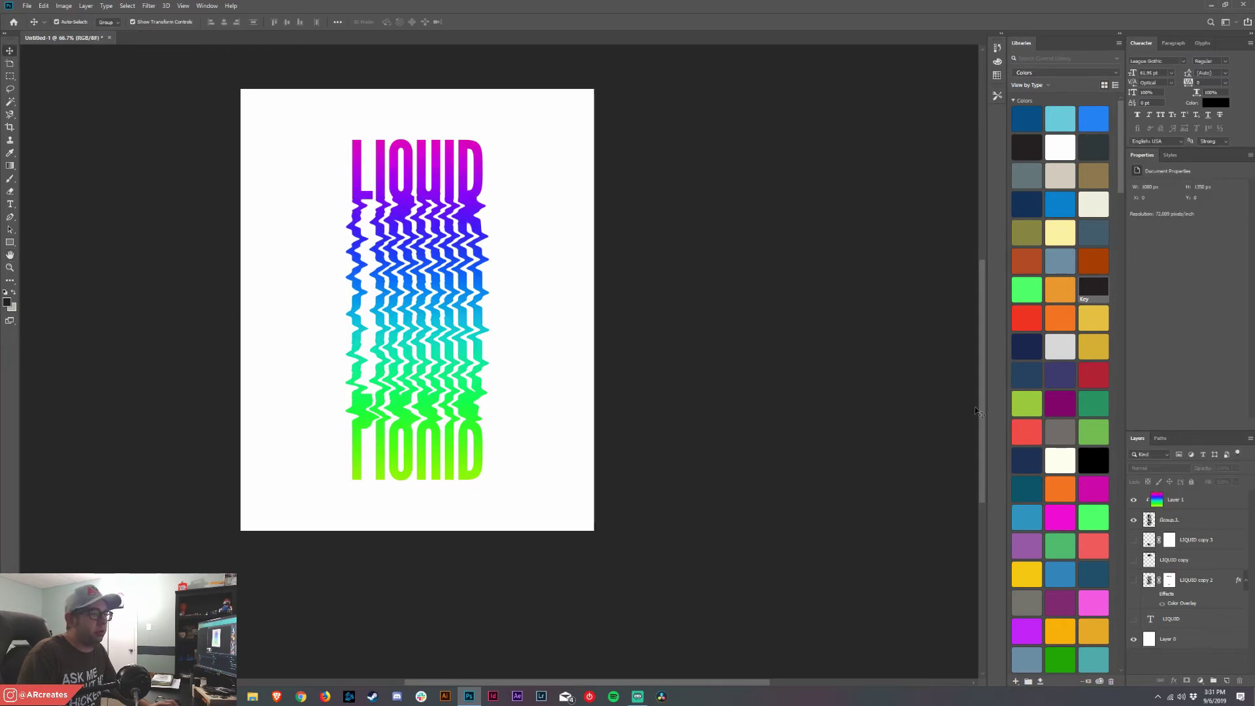
{"action": "left_click", "coordinate": [1225, 508]}
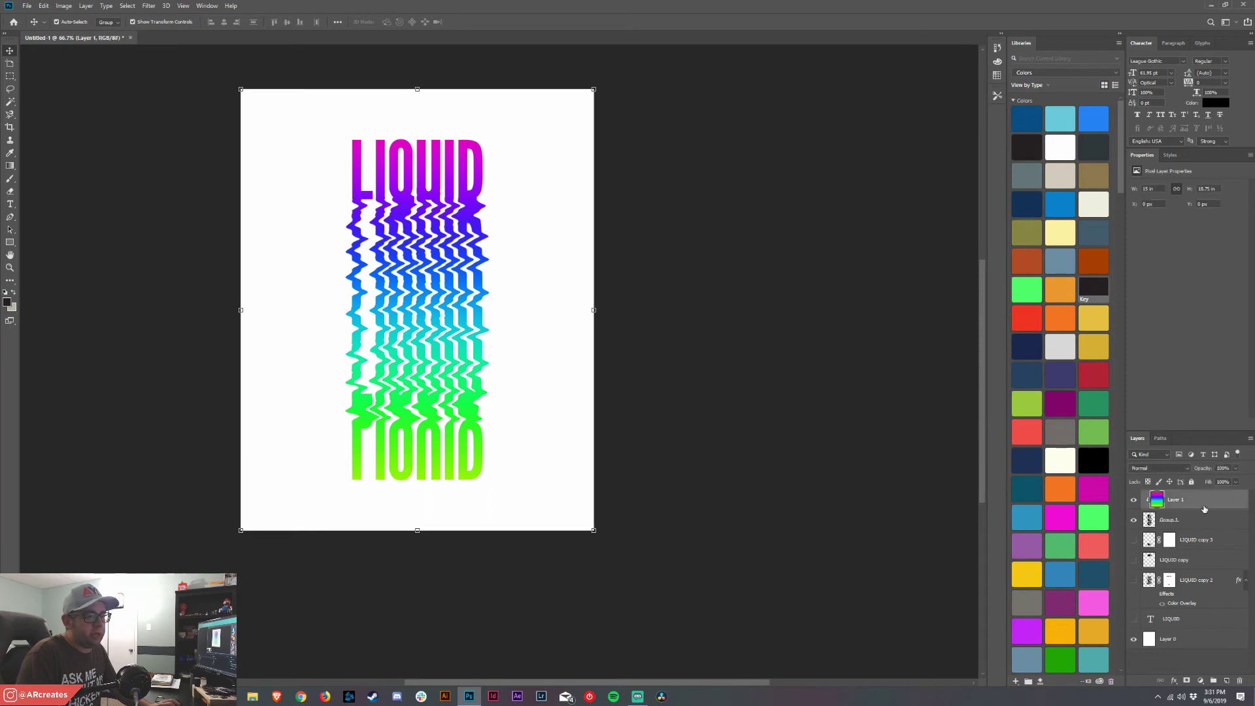
{"action": "left_click", "coordinate": [1214, 523], "text": "shift"}
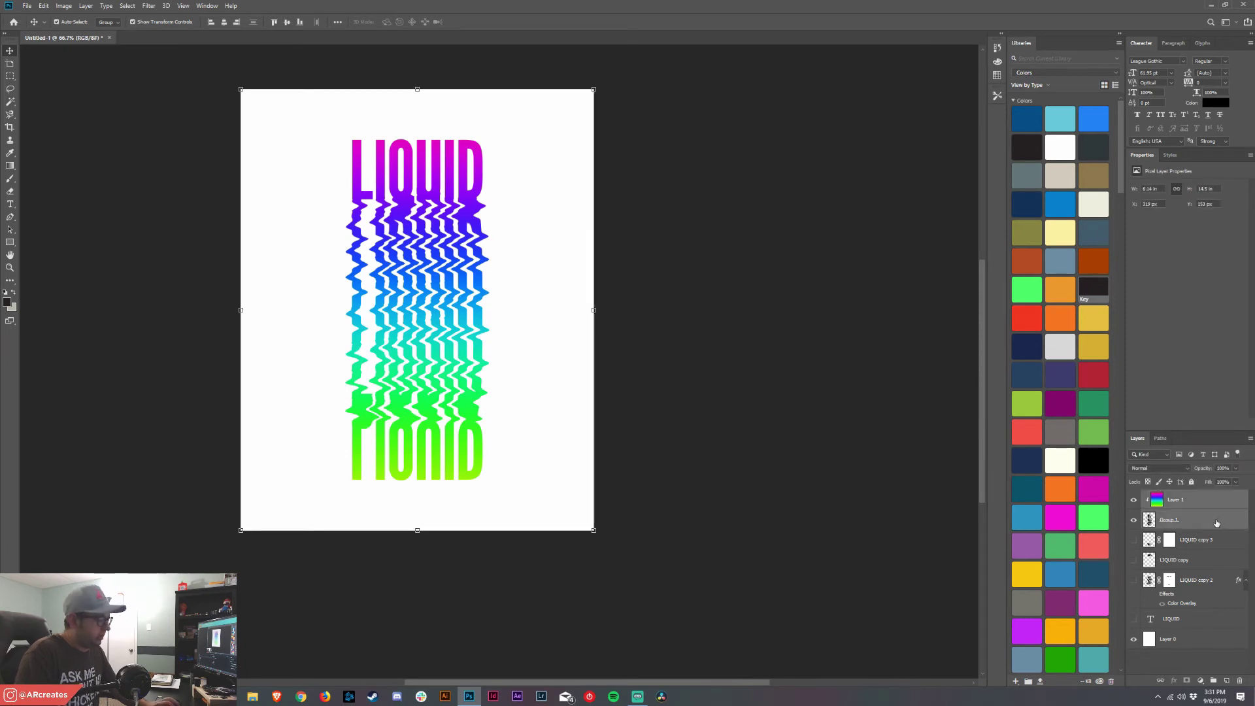
- Duplicate Layer 1 and Group 1, group the copies as Group 2, and merge Group 2
{"action": "key", "text": "ctrl+j"}
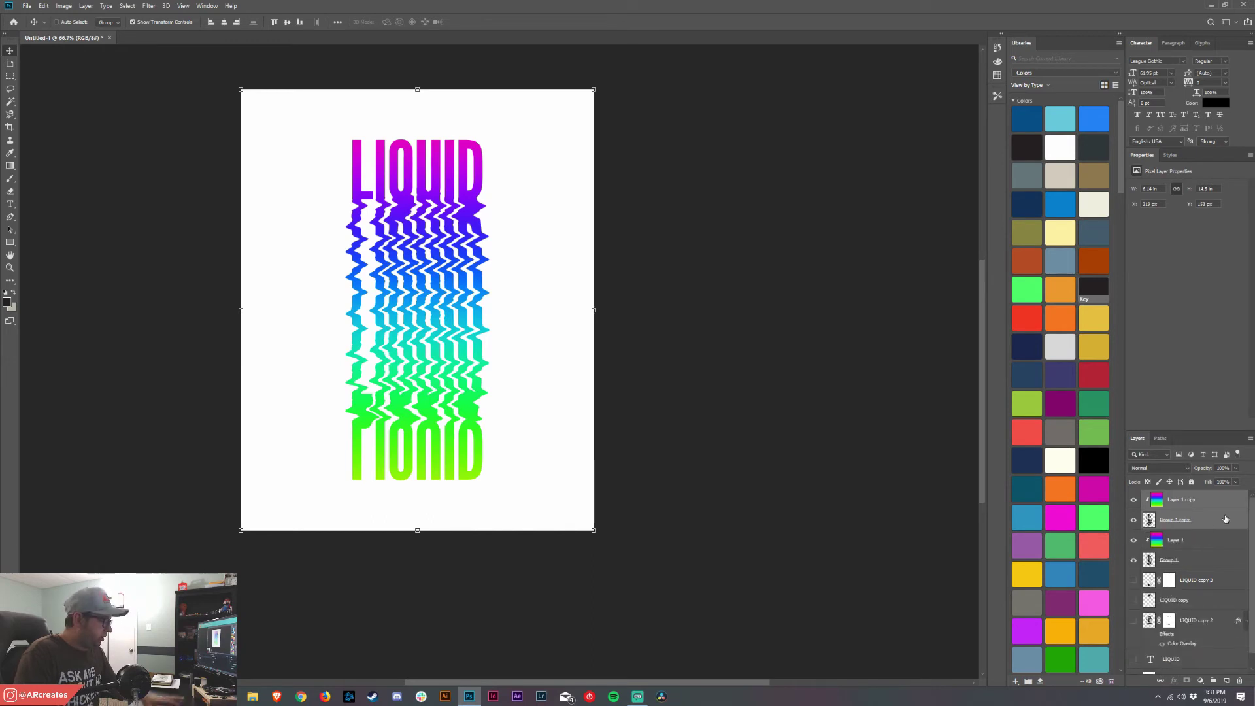
{"action": "key", "text": "ctrl+g"}
{"action": "left_click", "coordinate": [1133, 511]}
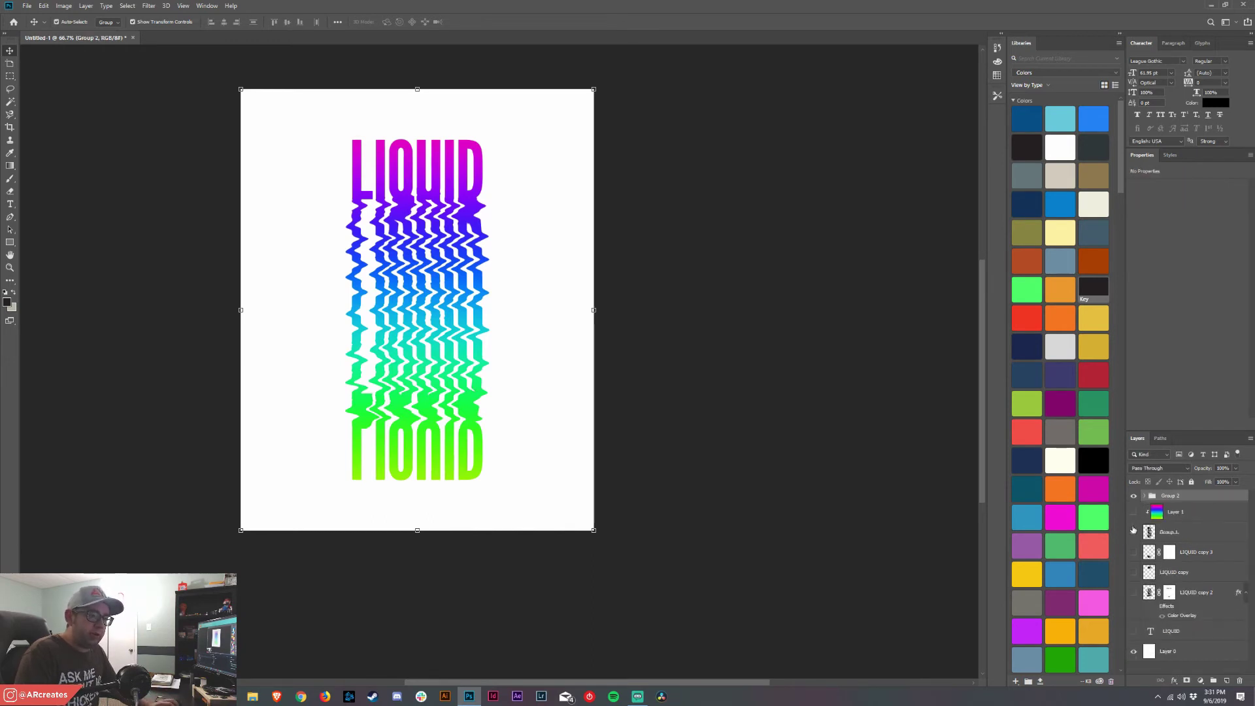
{"action": "right_click", "coordinate": [1187, 501]}
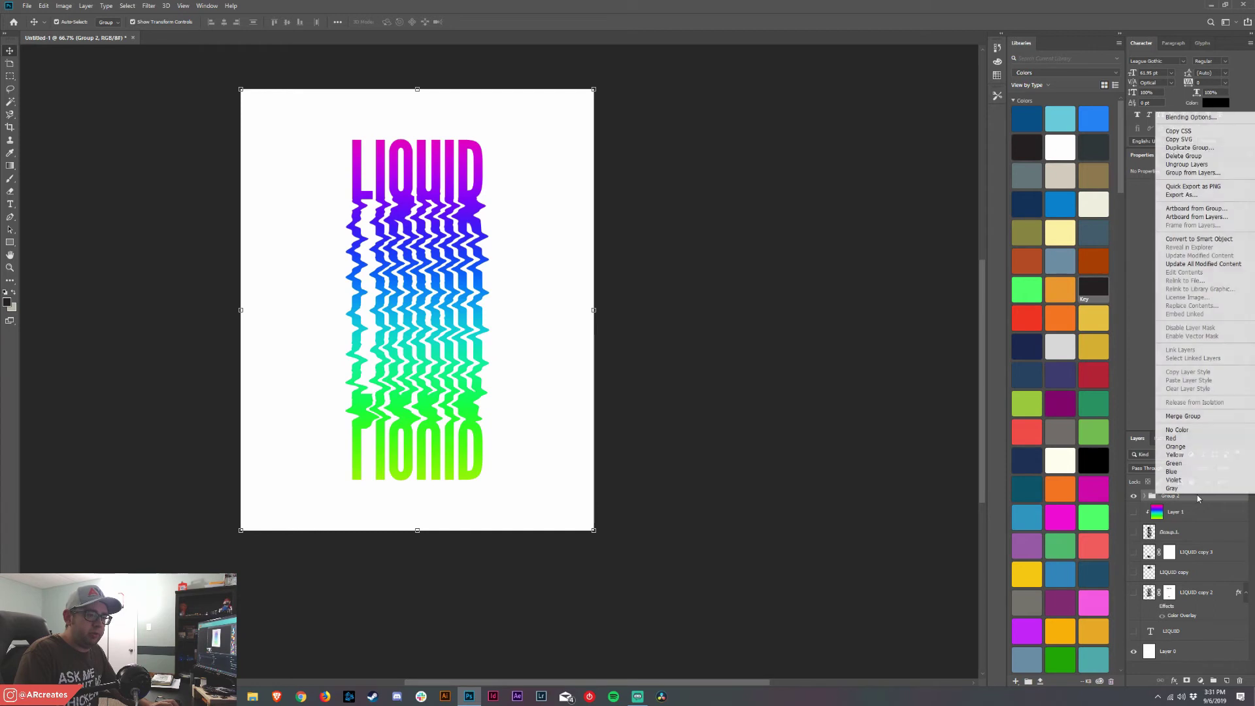
{"action": "left_click", "coordinate": [1200, 417]}
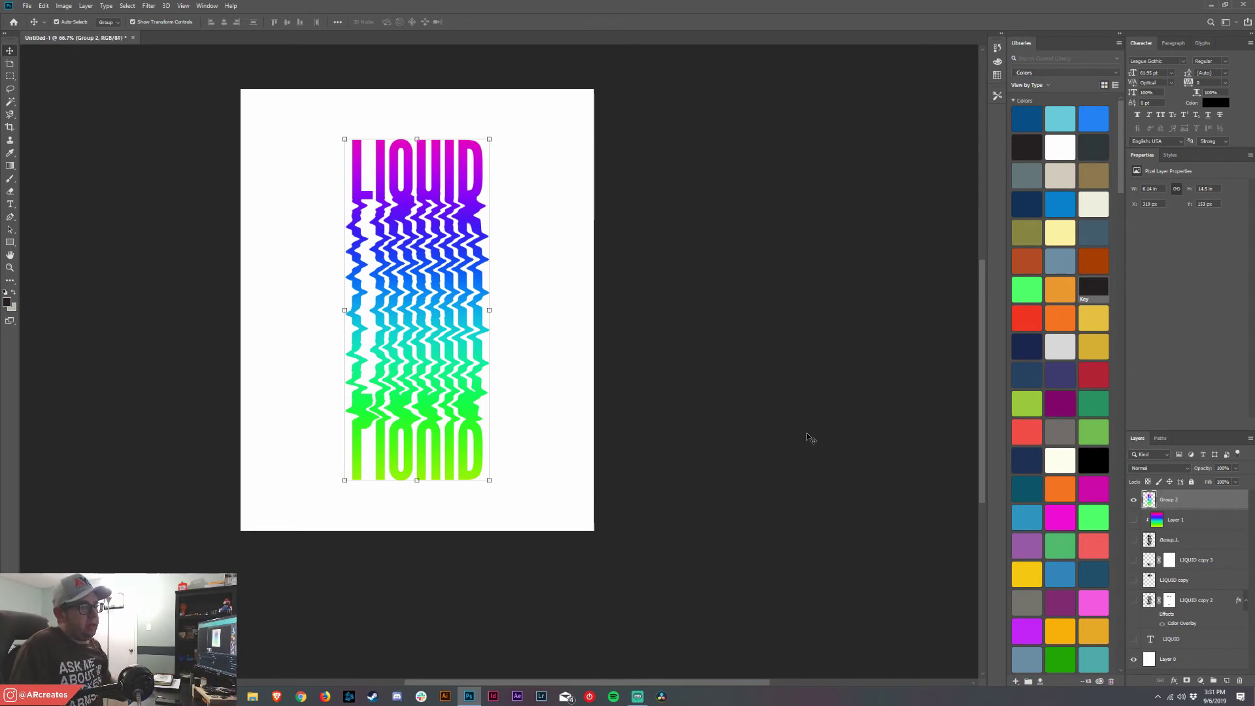
- Compare Group 2, Layer 1 and Group 1 visibility, leaving Group 2 shown and Layer 0 selected
{"action": "left_click", "coordinate": [1133, 499]}
{"action": "left_click", "coordinate": [1132, 519]}
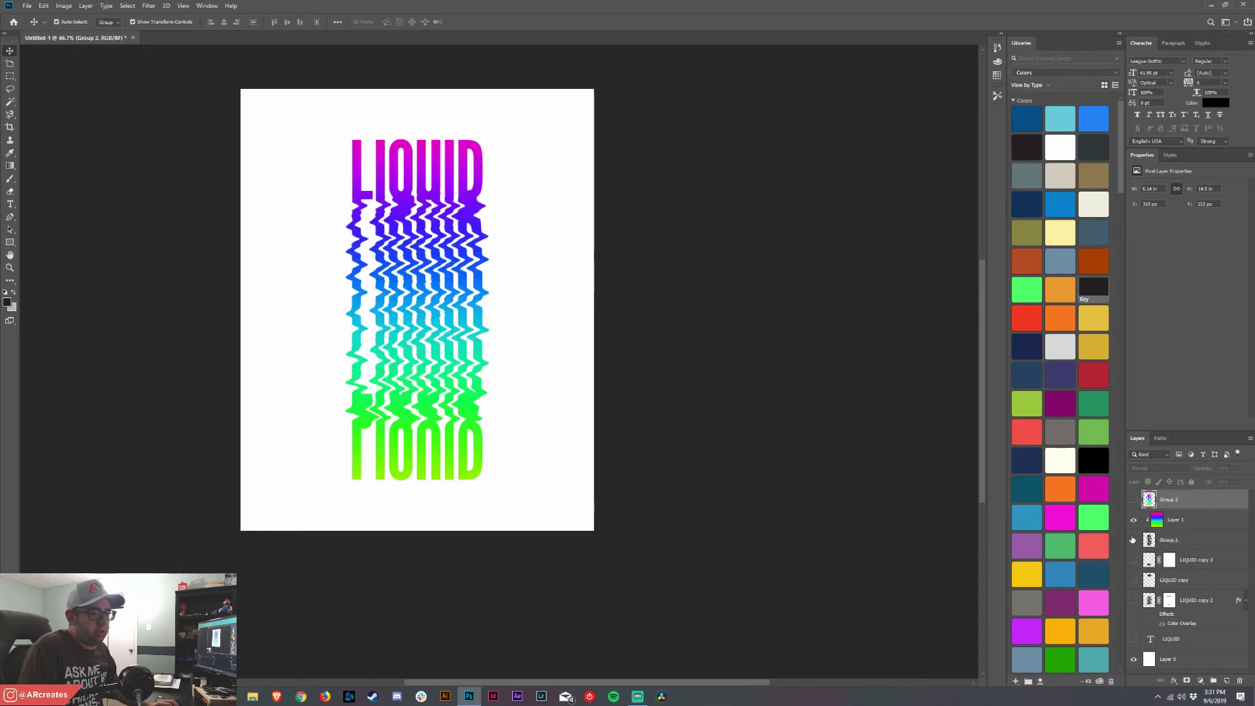
{"action": "left_click", "coordinate": [1133, 520]}
{"action": "double_click", "coordinate": [1155, 520]}
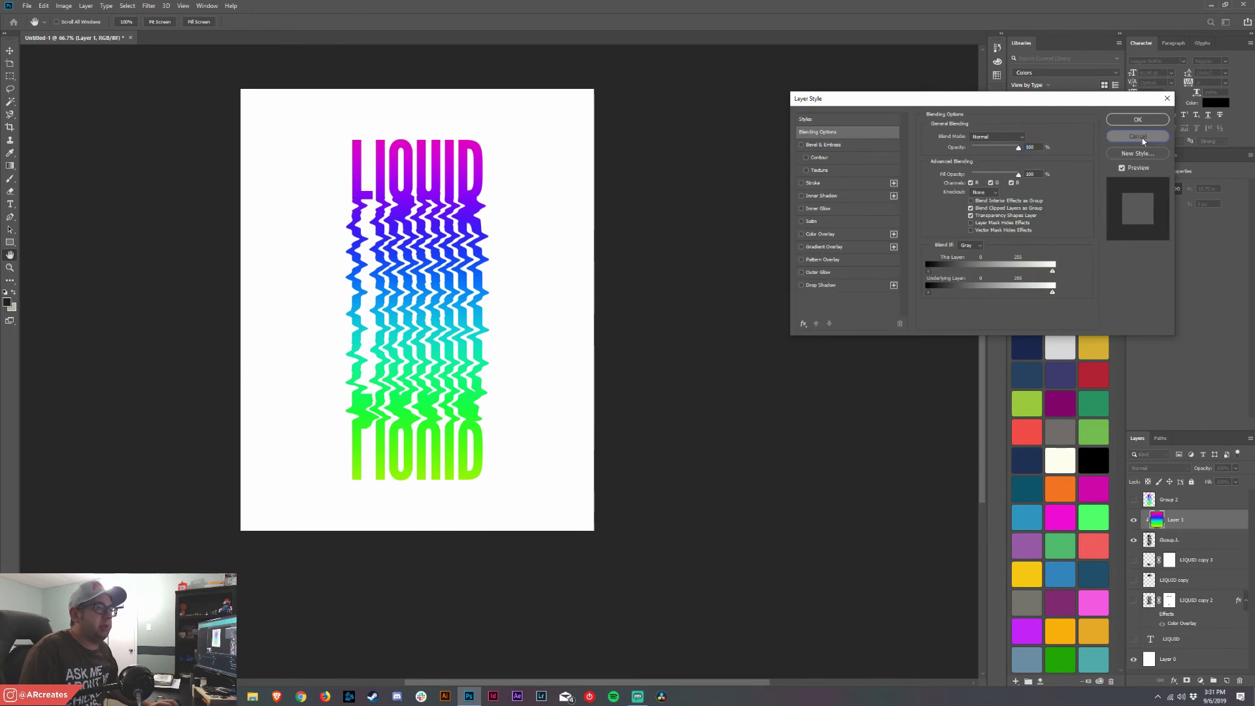
{"action": "left_click", "coordinate": [1133, 121]}
{"action": "left_click", "coordinate": [1133, 541]}
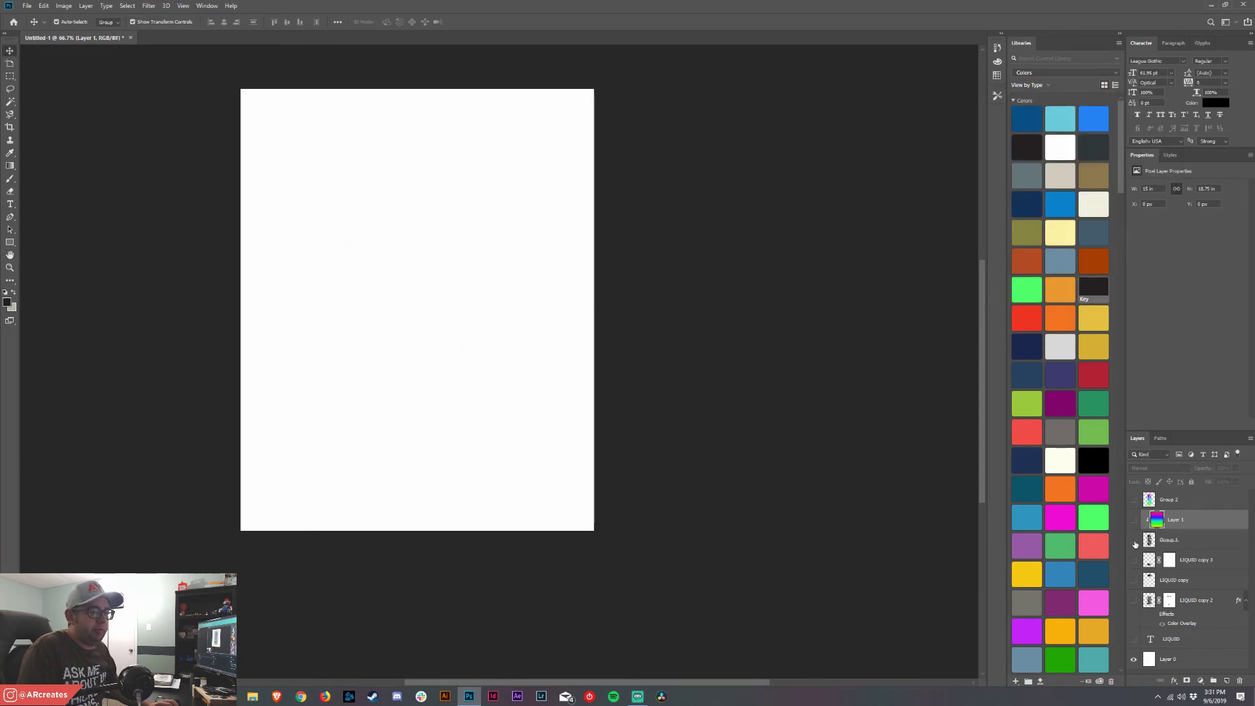
{"action": "left_click", "coordinate": [1133, 502]}
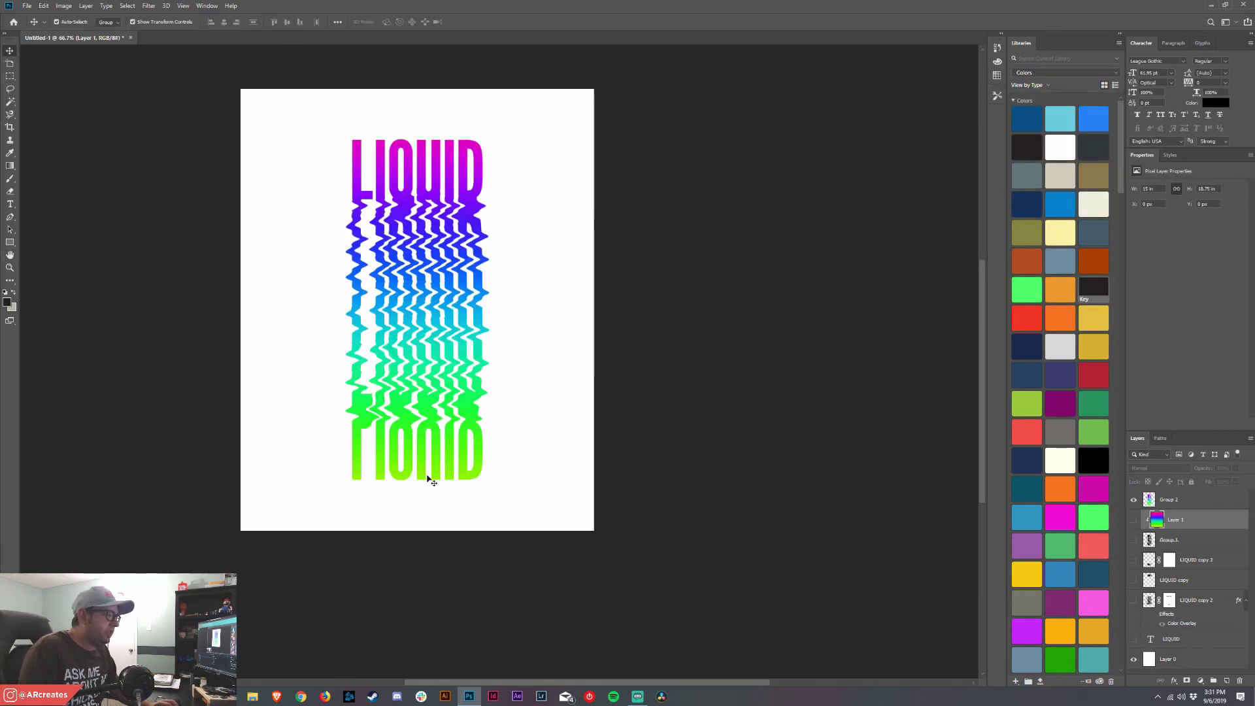
{"action": "left_click", "coordinate": [1178, 660]}
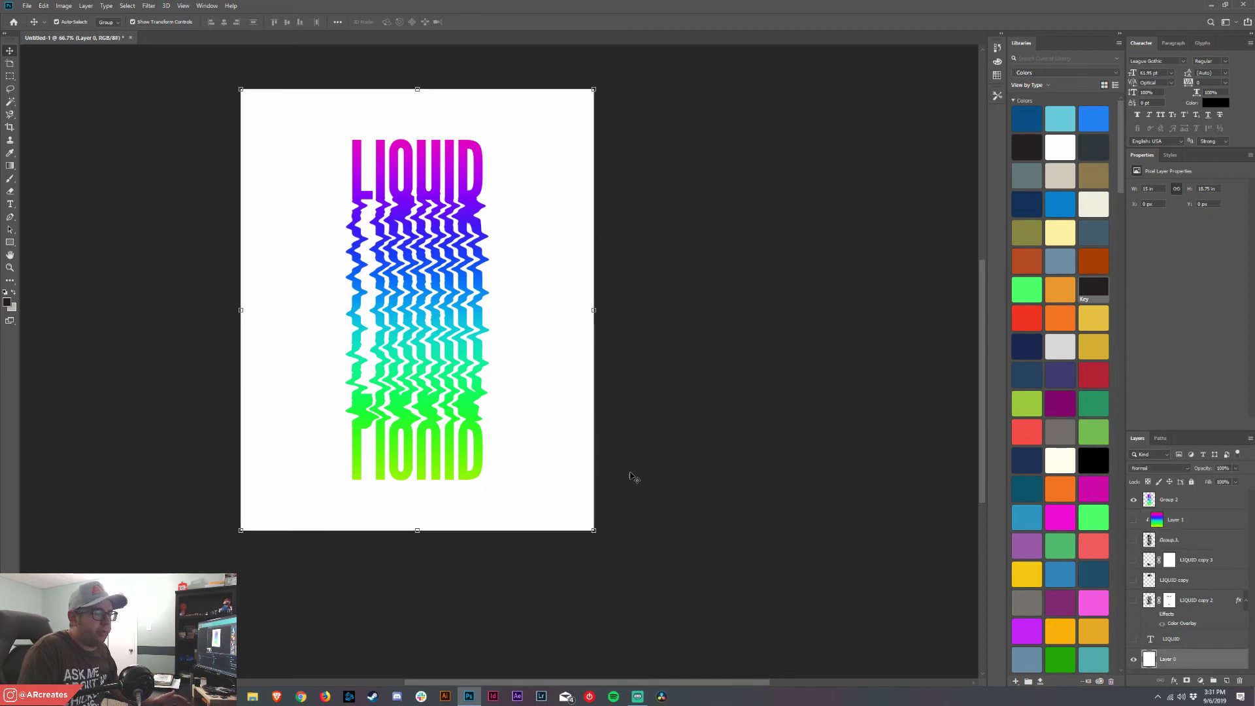
- Fill the background Layer 0 with near-black using the Paint Bucket
{"action": "right_click", "coordinate": [11, 167]}
{"action": "left_click", "coordinate": [45, 172]}
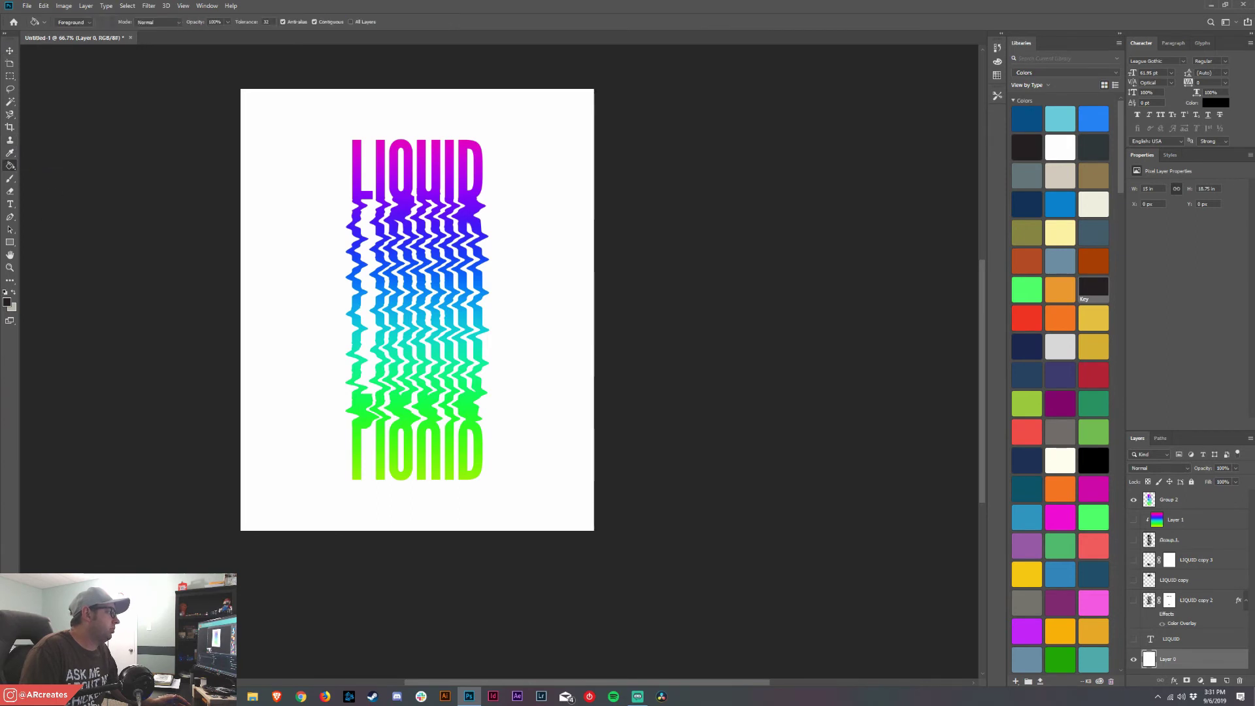
{"action": "left_click", "coordinate": [1020, 171]}
{"action": "key", "text": "alt+BackSpace"}
{"action": "left_click", "coordinate": [1093, 290]}
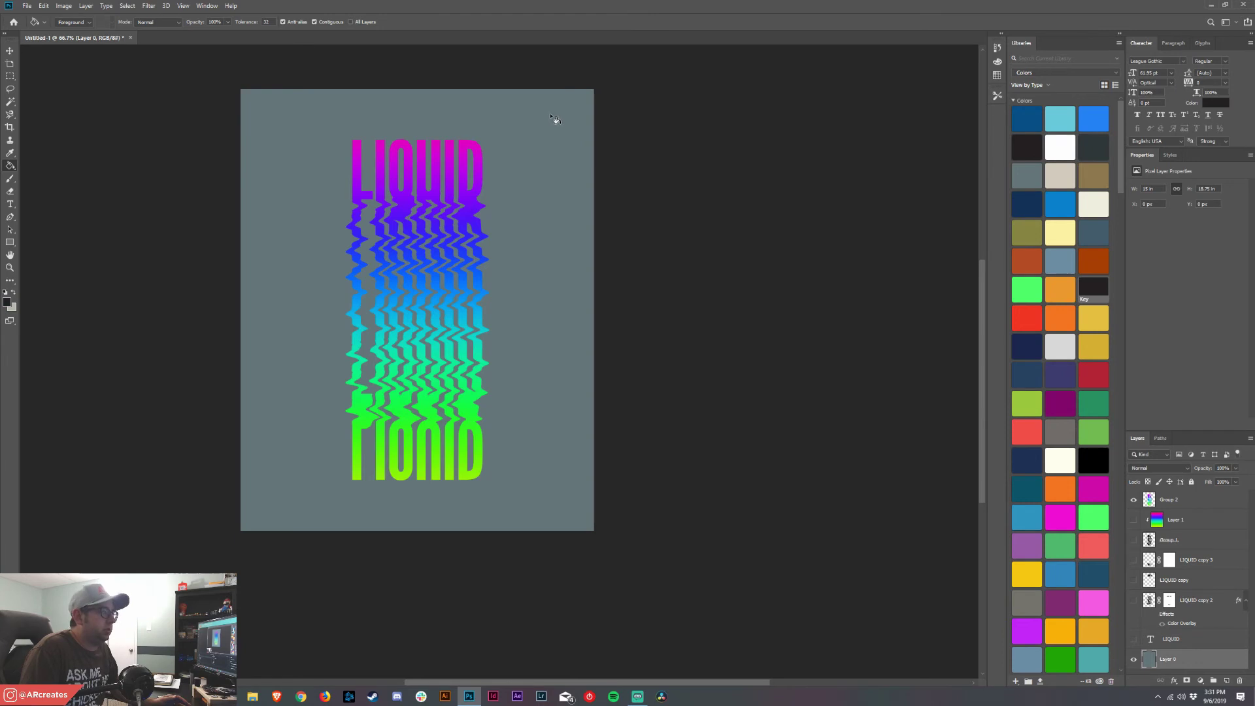
{"action": "left_click", "coordinate": [280, 151]}
- Place Embedded the RetroWrap-1 texture from the Creative Cloud Files textures folder
{"action": "left_click", "coordinate": [27, 5]}
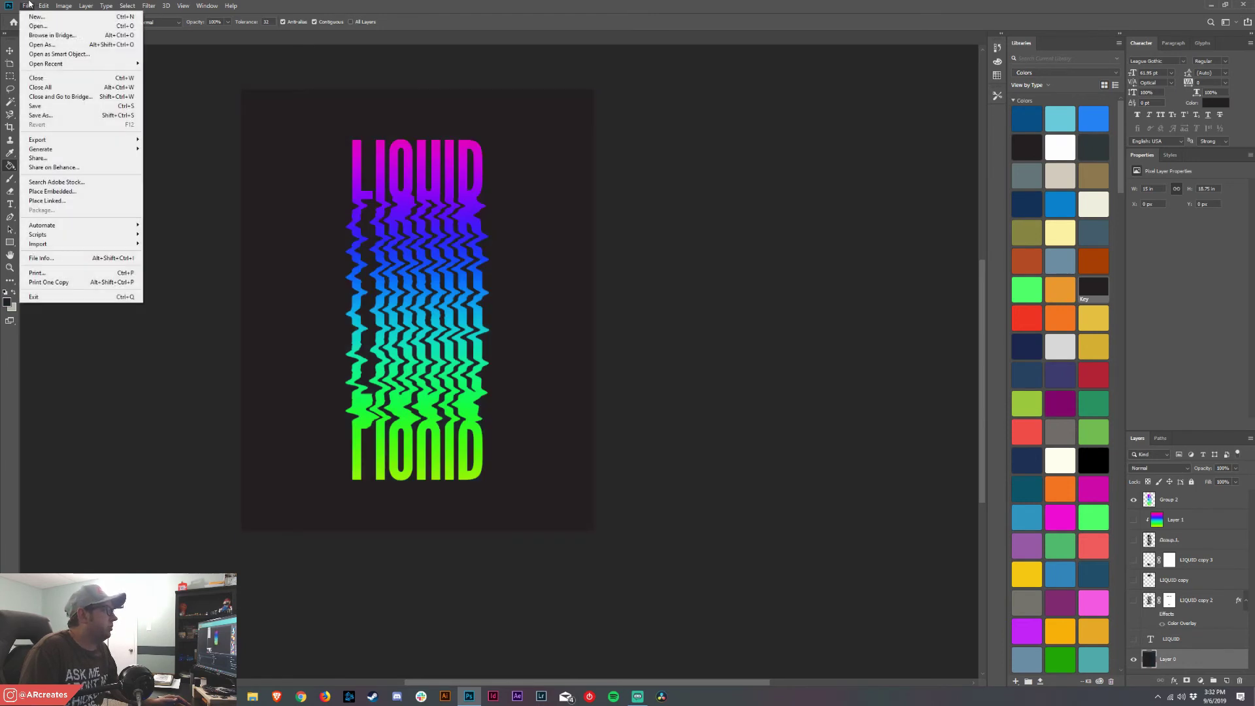
{"action": "left_click", "coordinate": [79, 193]}
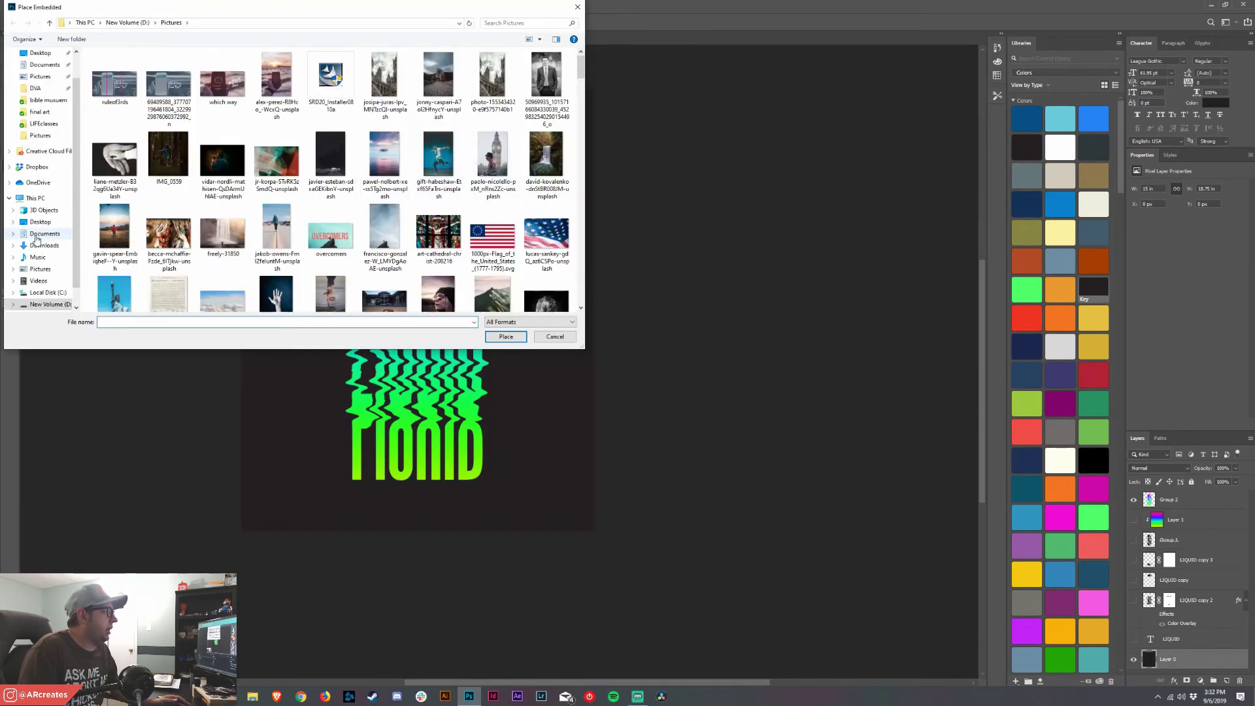
{"action": "left_click", "coordinate": [61, 155]}
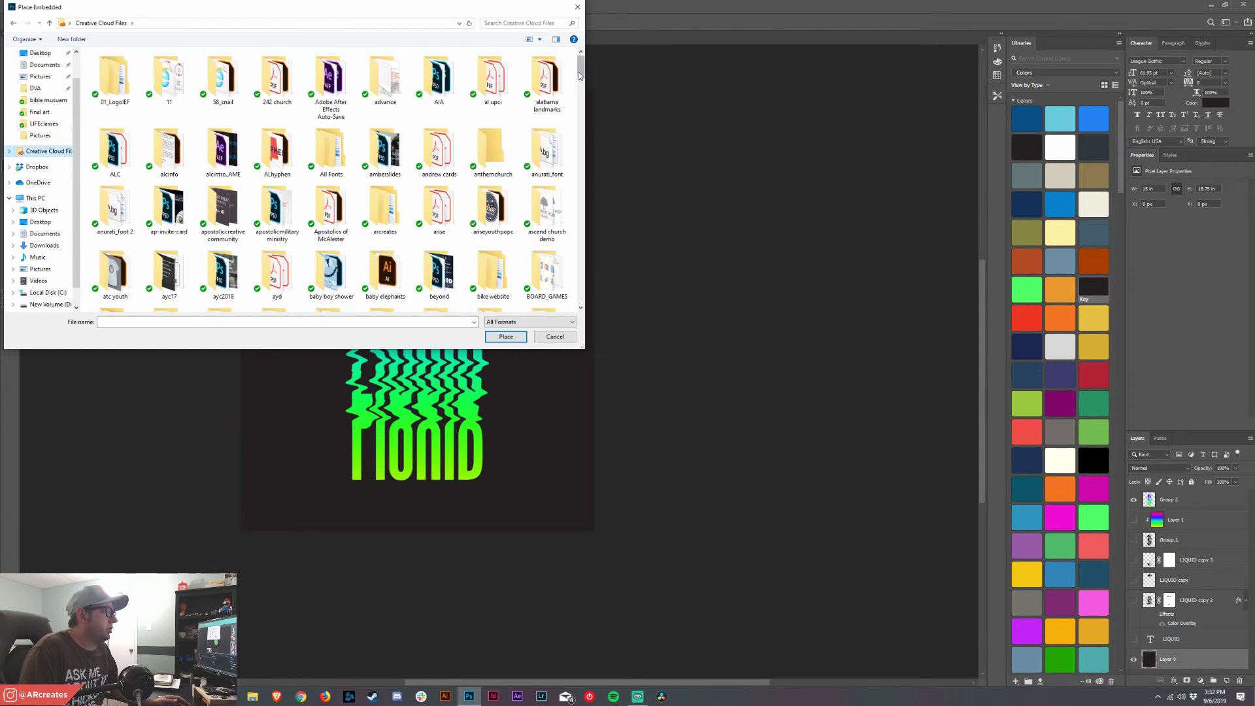
{"action": "left_click_drag", "start_coordinate": [580, 66], "coordinate": [585, 172]}
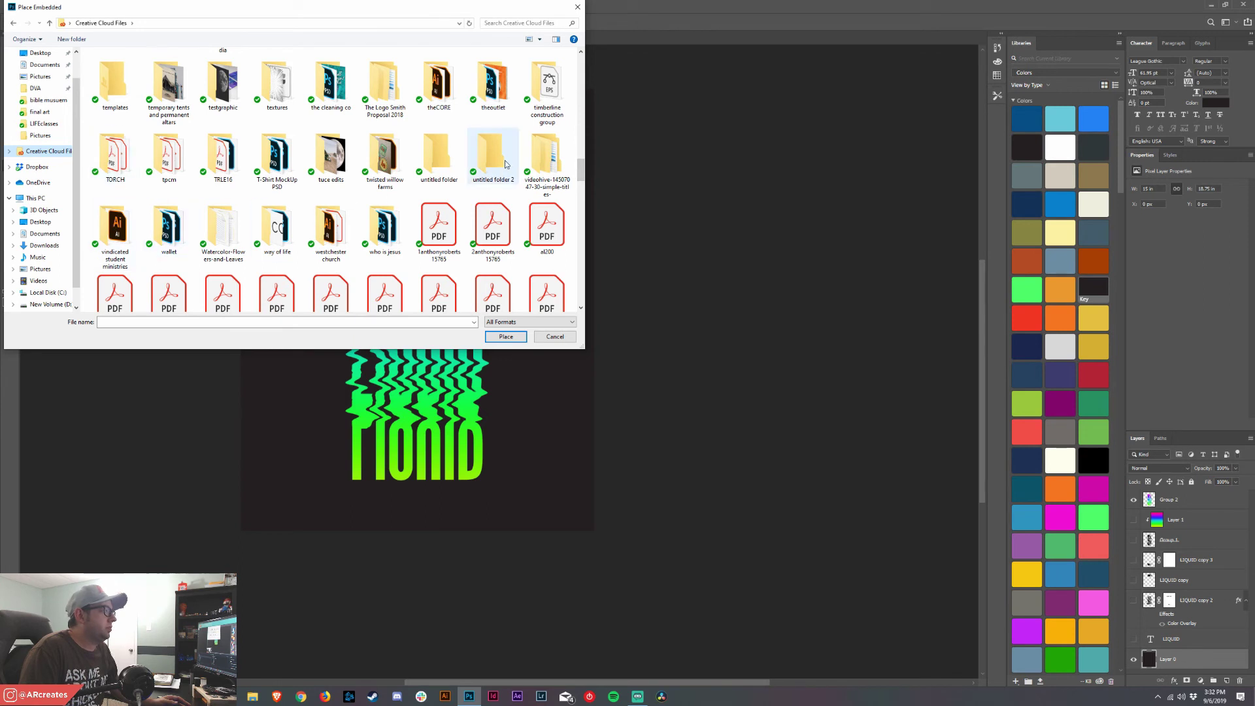
{"action": "double_click", "coordinate": [294, 91]}
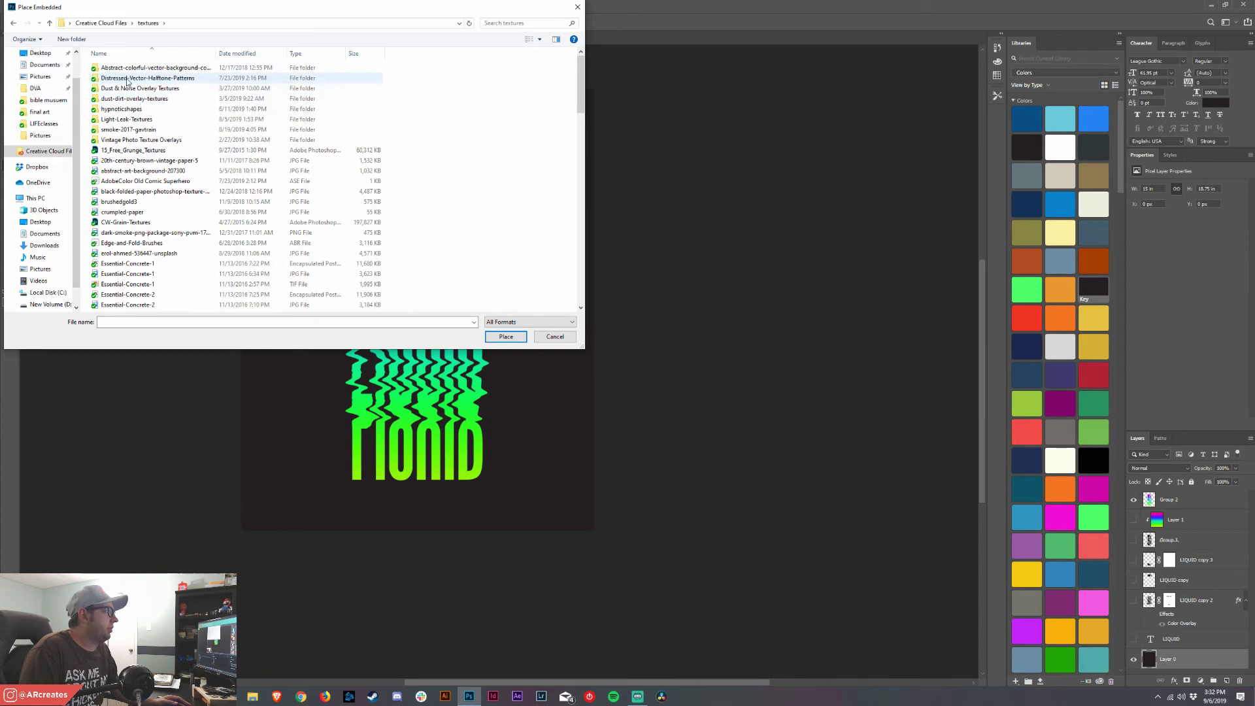
{"action": "right_click", "coordinate": [442, 96]}
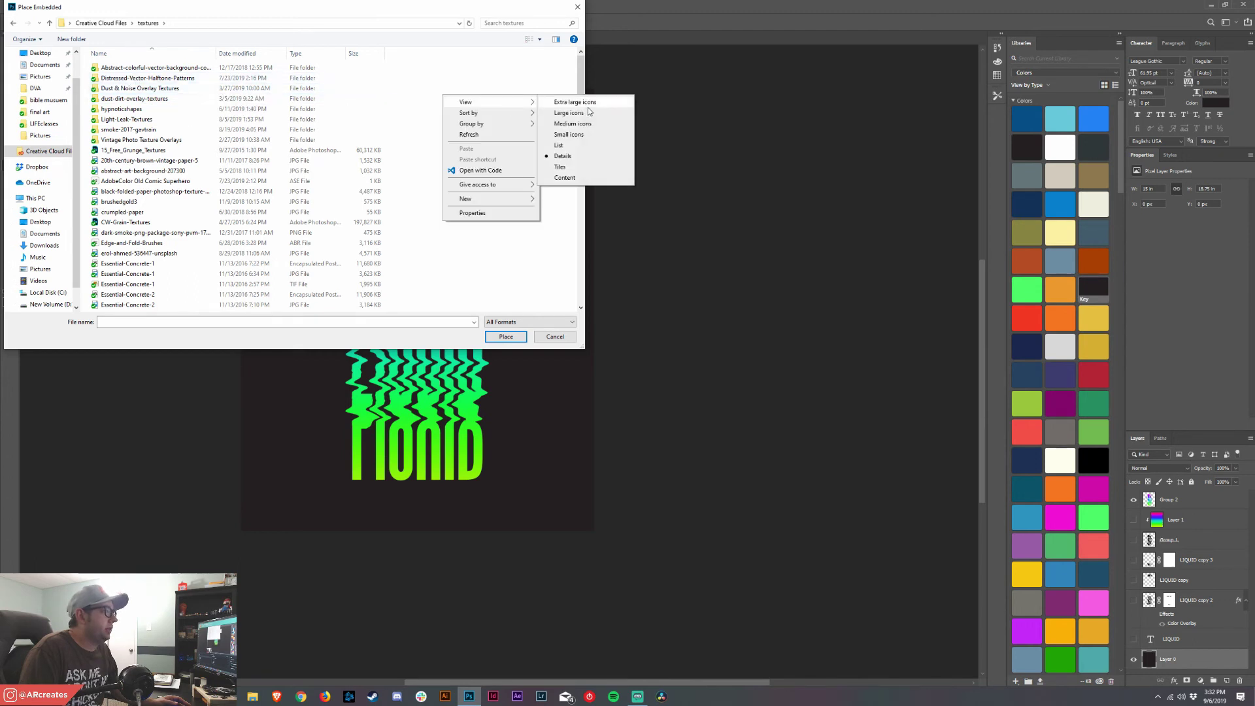
{"action": "left_click", "coordinate": [565, 111]}
{"action": "scroll", "coordinate": [437, 139], "scroll_direction": "down", "scroll_amount": 4}
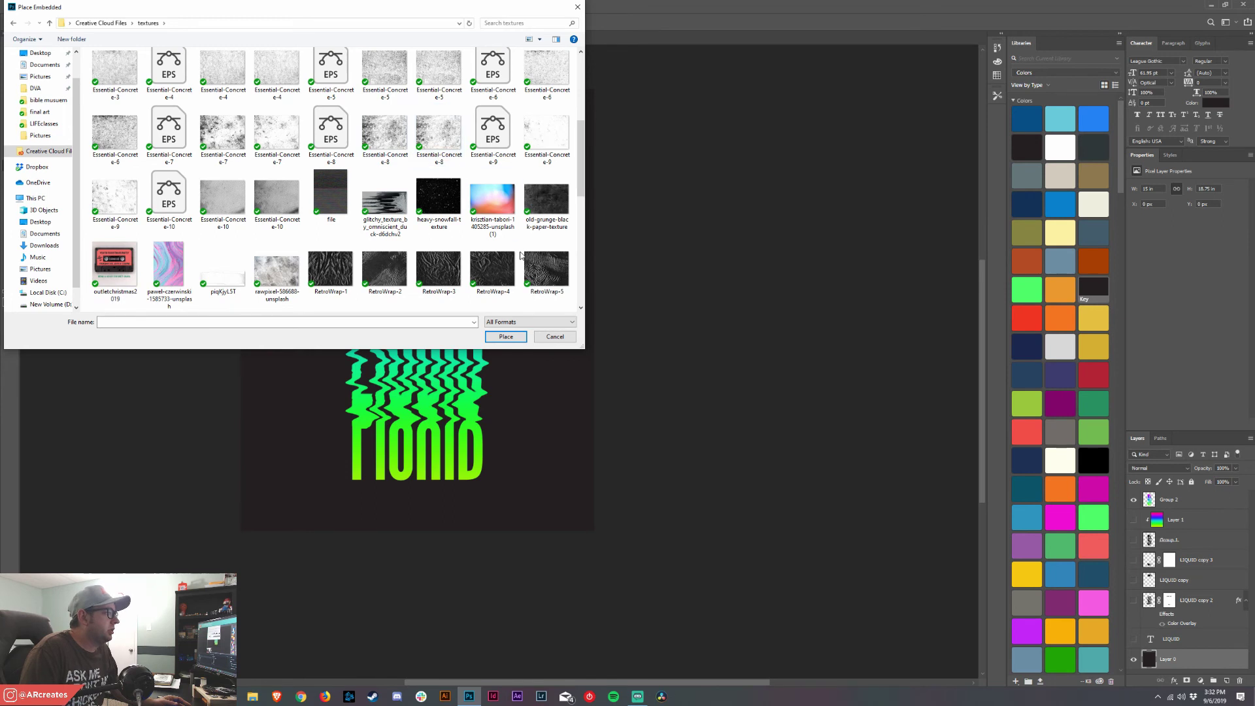
{"action": "left_click", "coordinate": [335, 280]}
- Place the RetroWrap-1 texture and stretch it vertically to fill the whole canvas
{"action": "left_click", "coordinate": [506, 335]}
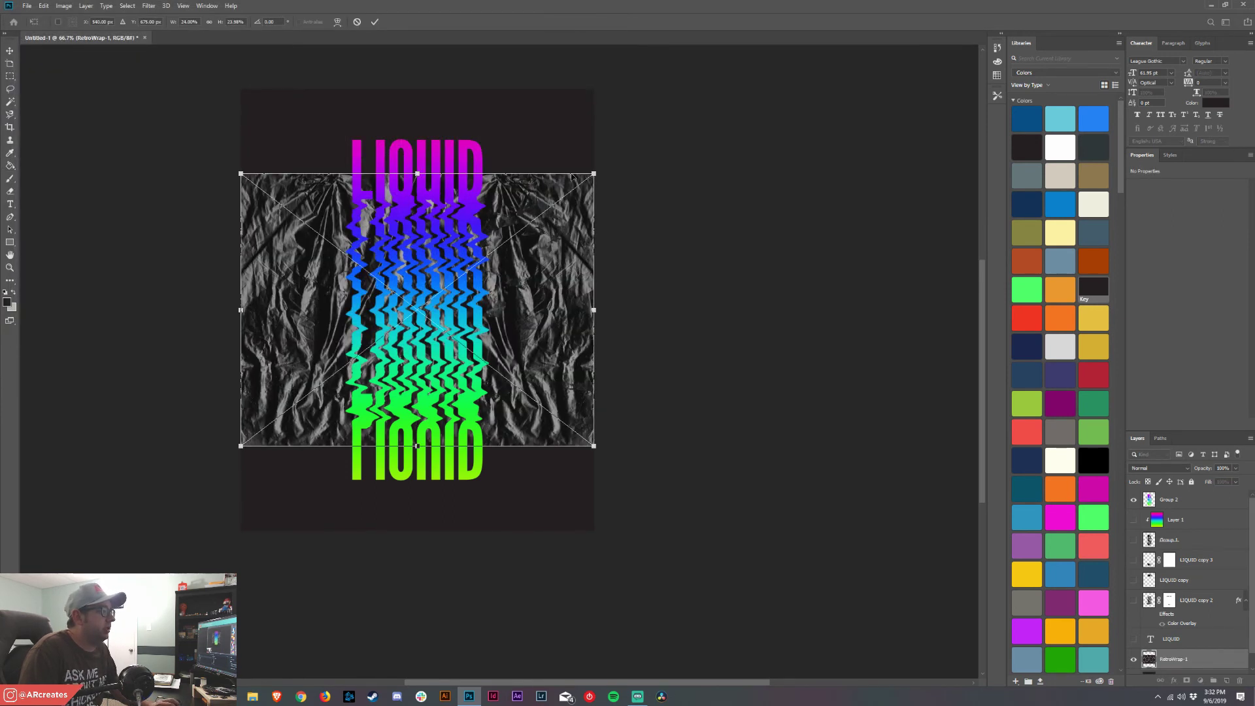
{"action": "left_click_drag", "start_coordinate": [411, 175], "coordinate": [417, 89]}
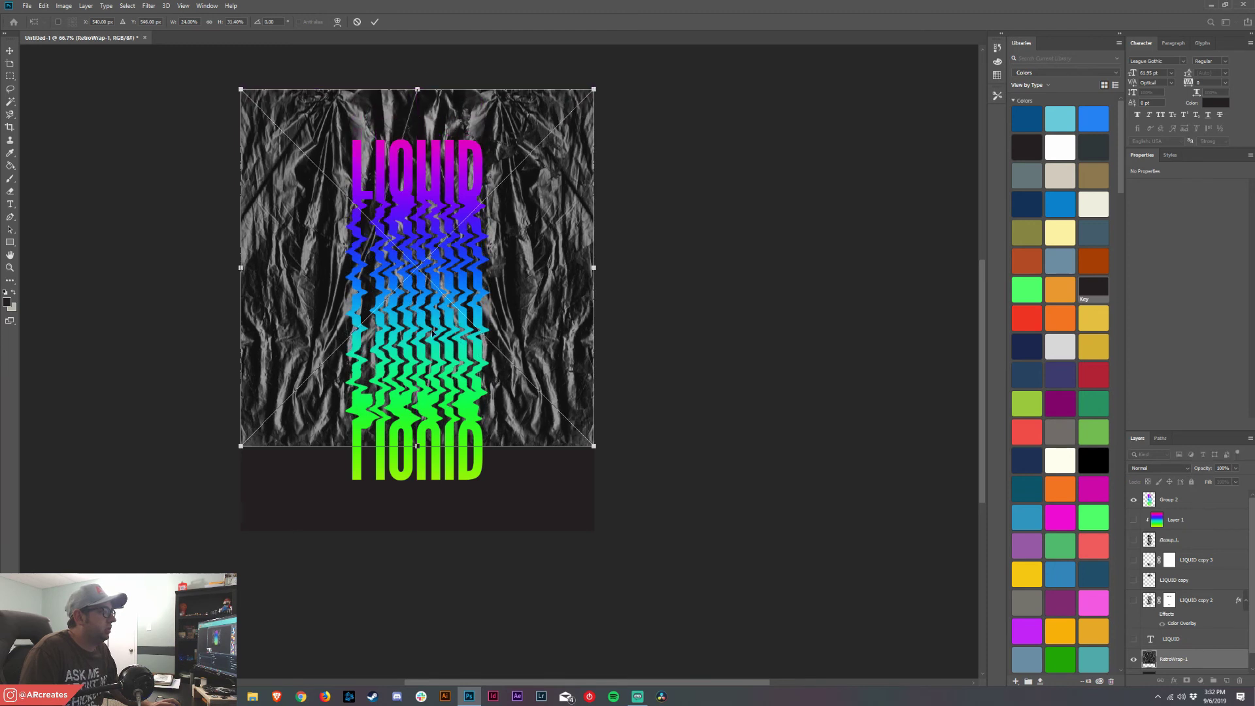
{"action": "left_click_drag", "start_coordinate": [417, 446], "coordinate": [411, 527]}
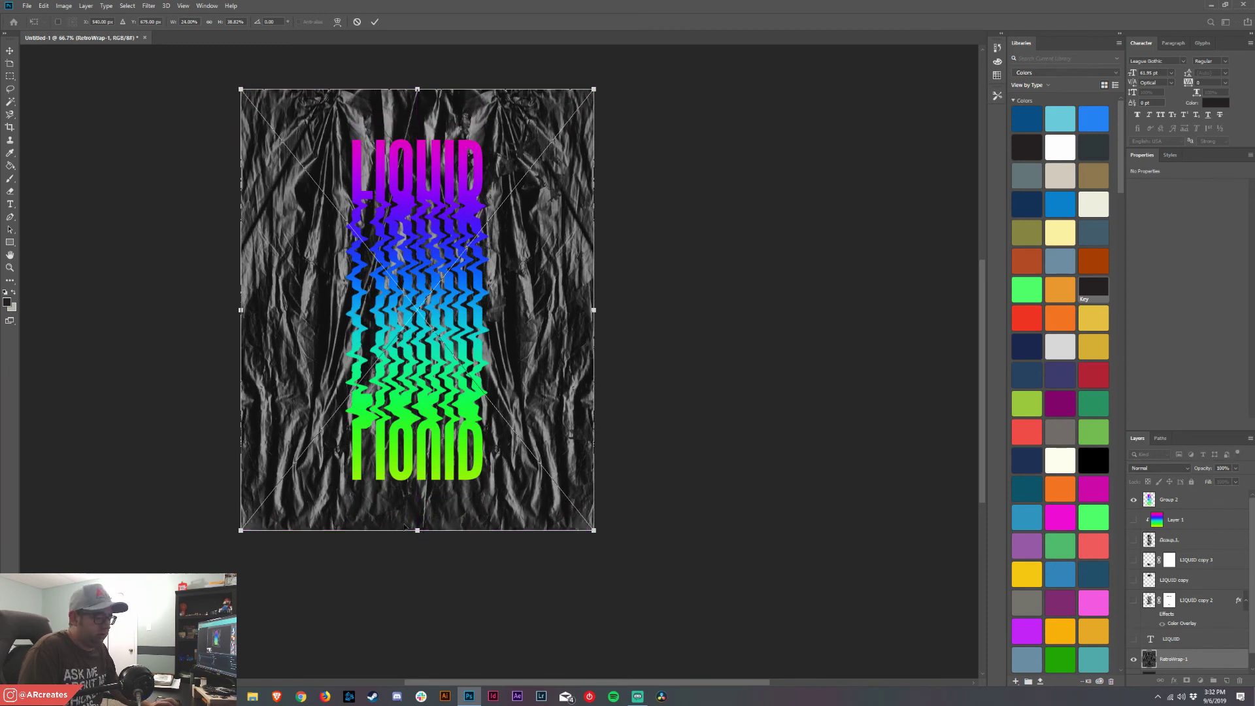
{"action": "key", "text": "Return"}
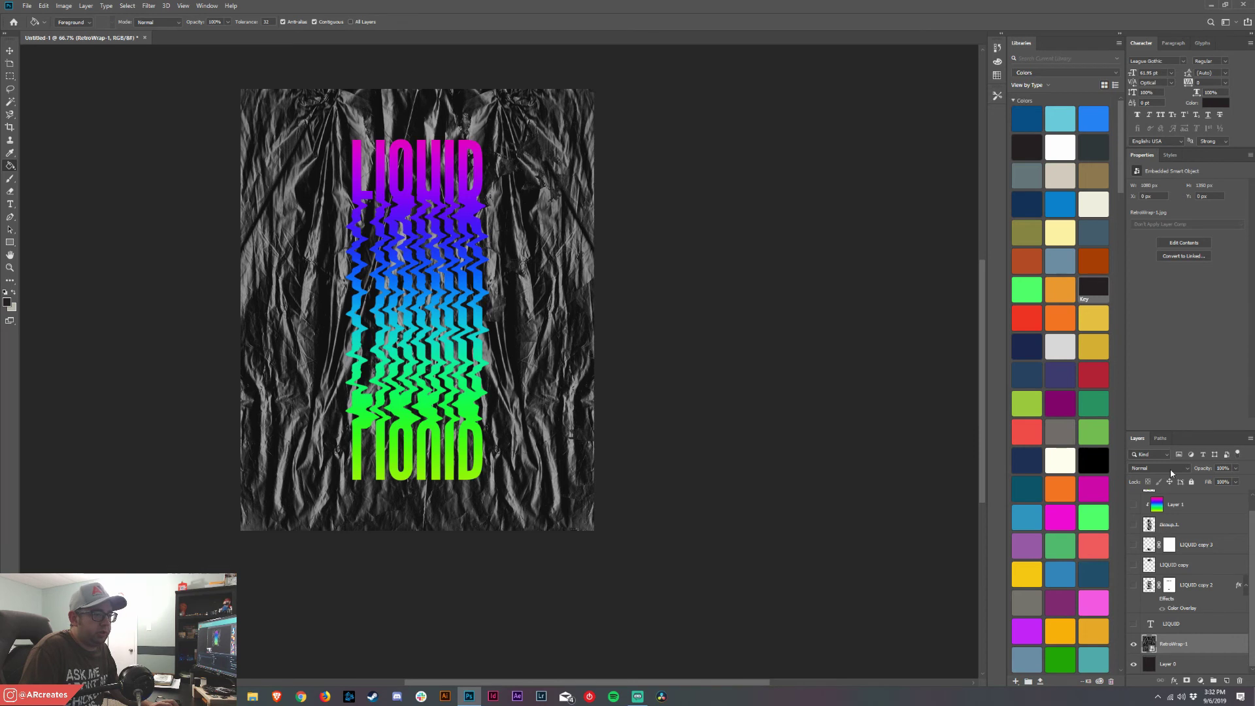
- Set the texture layer's blend mode to Screen and lower its Fill to 65%
{"action": "left_click", "coordinate": [1170, 473]}
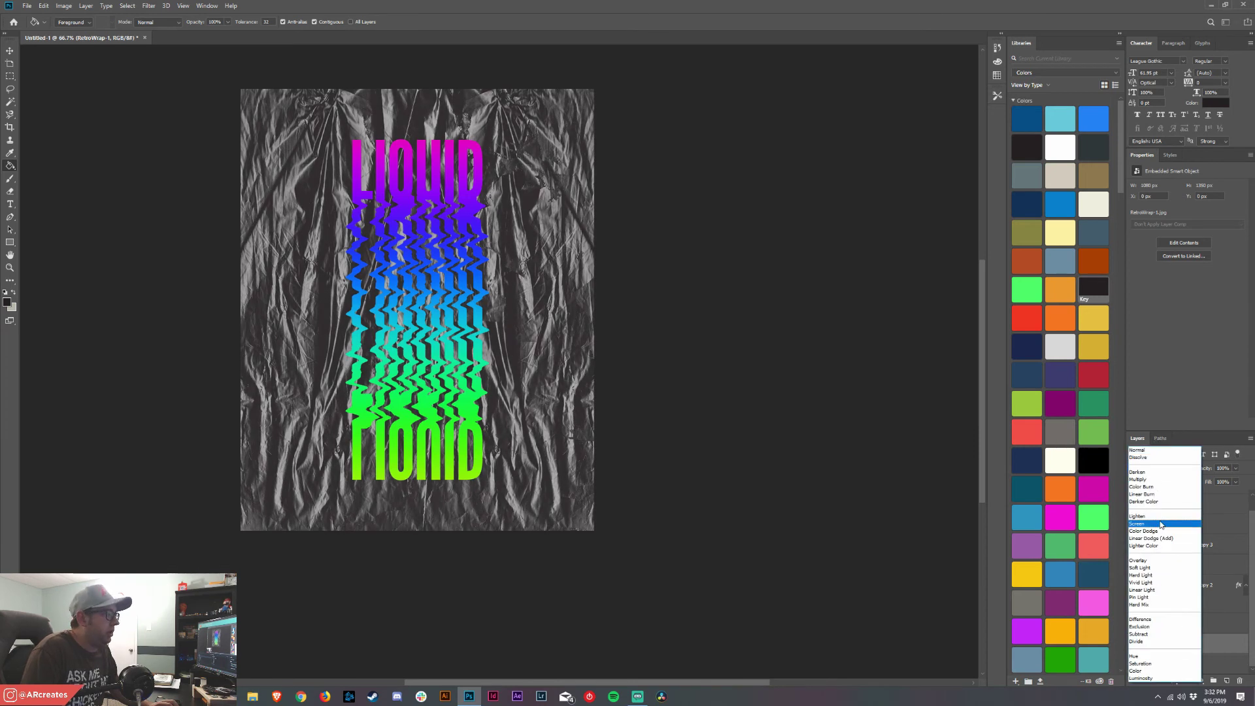
{"action": "left_click", "coordinate": [1161, 524]}
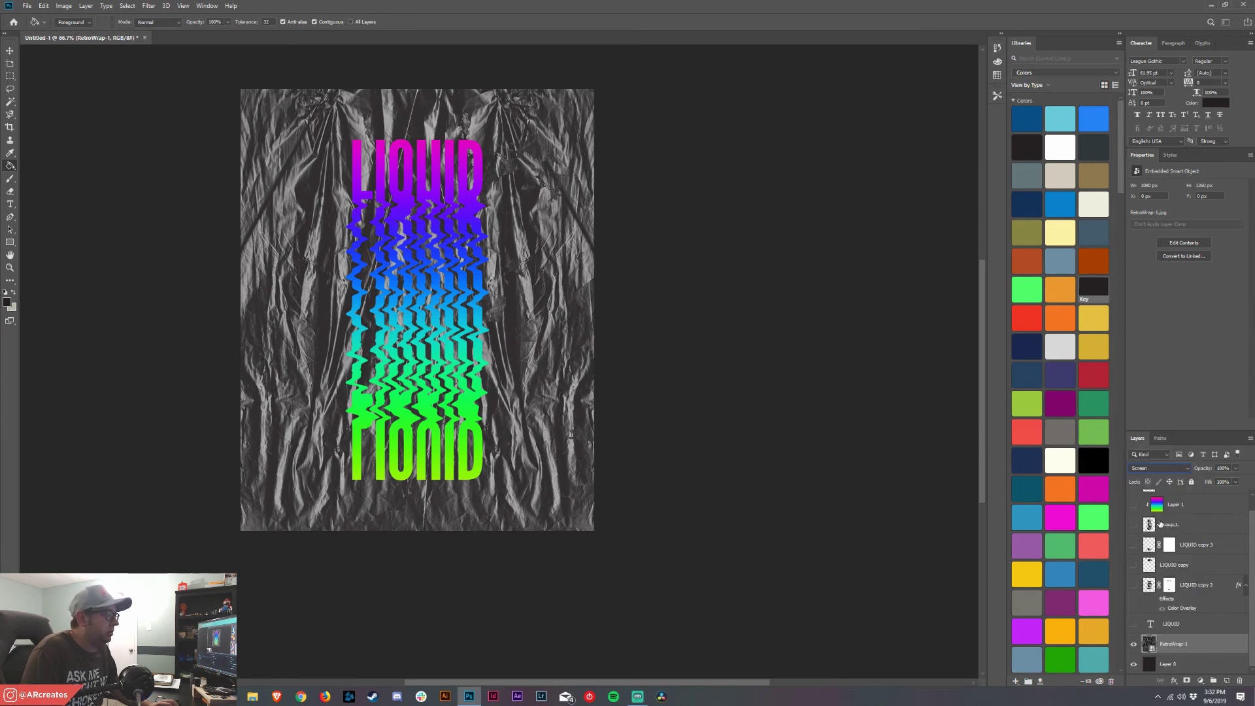
{"action": "left_click", "coordinate": [11, 51]}
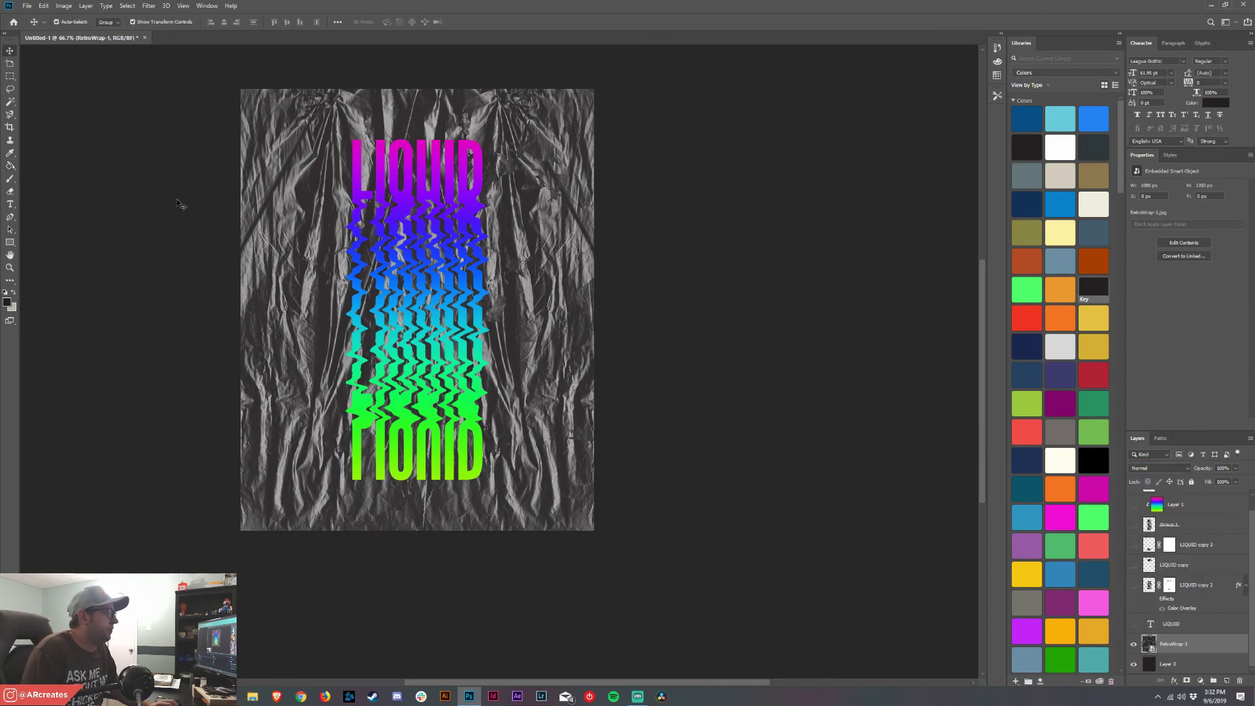
{"action": "left_click", "coordinate": [1184, 468]}
{"action": "left_click", "coordinate": [922, 408]}
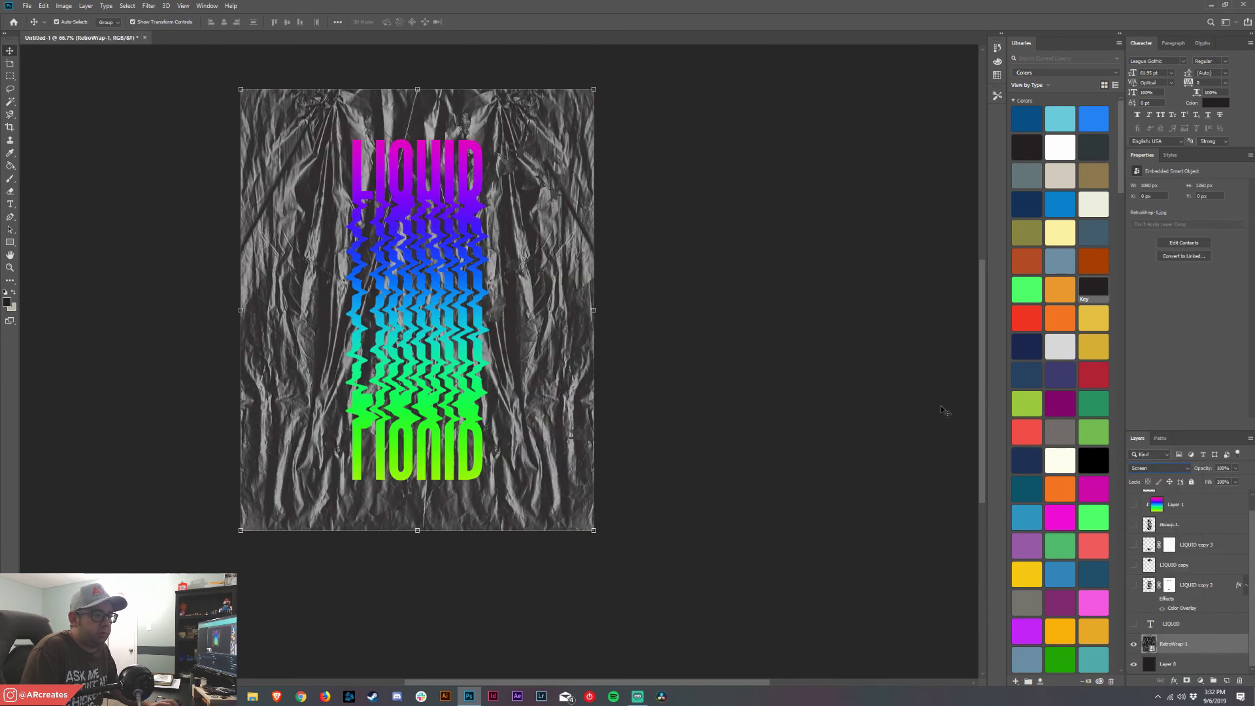
{"action": "left_click", "coordinate": [1235, 482]}
{"action": "left_click_drag", "start_coordinate": [1234, 495], "coordinate": [1219, 496]}
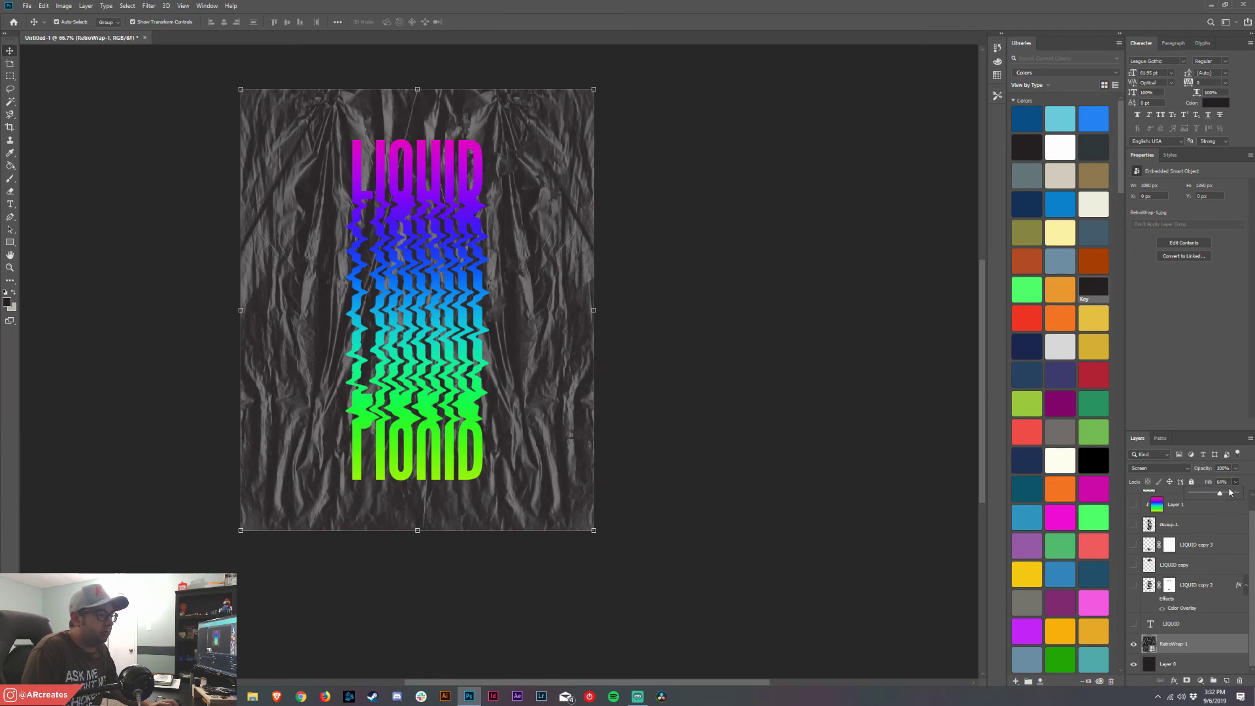
{"action": "left_click", "coordinate": [110, 123]}
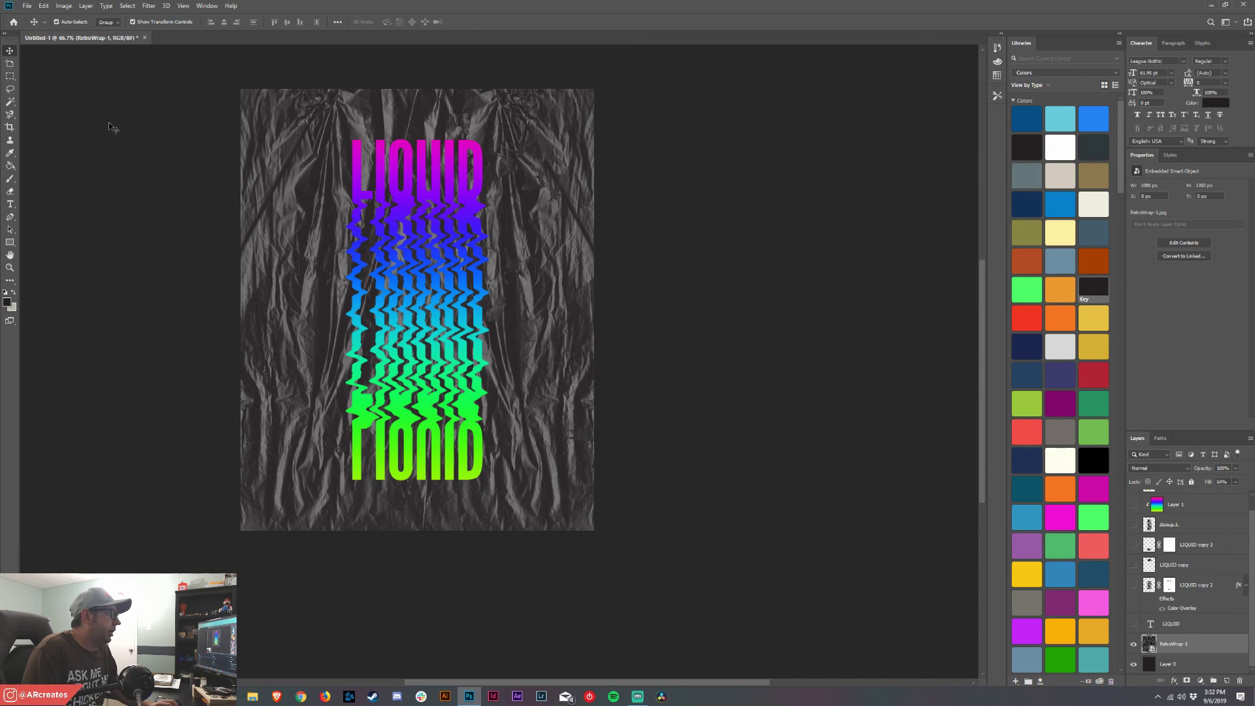